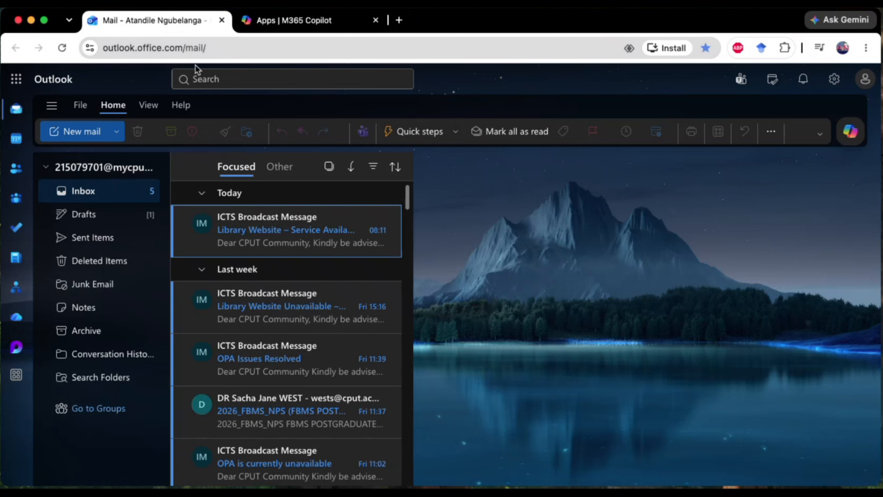
Open Power BI in a new tab from the Microsoft 365 apps page
click(21, 79)
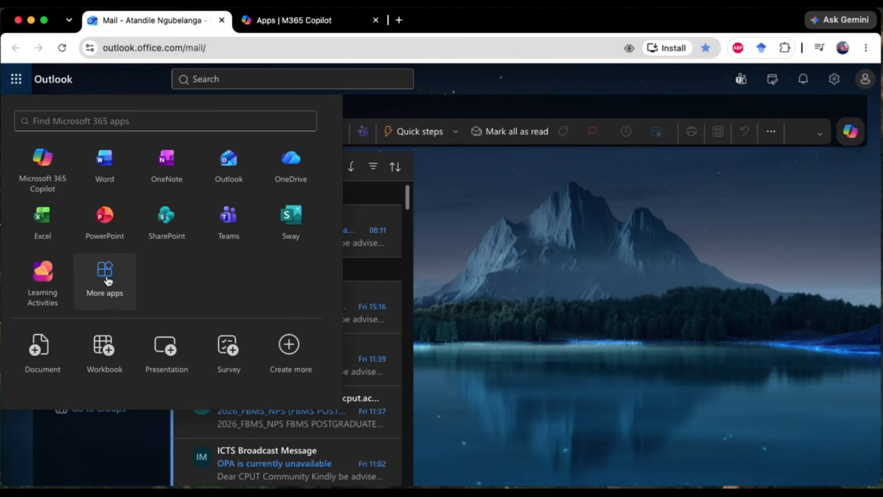
click(282, 19)
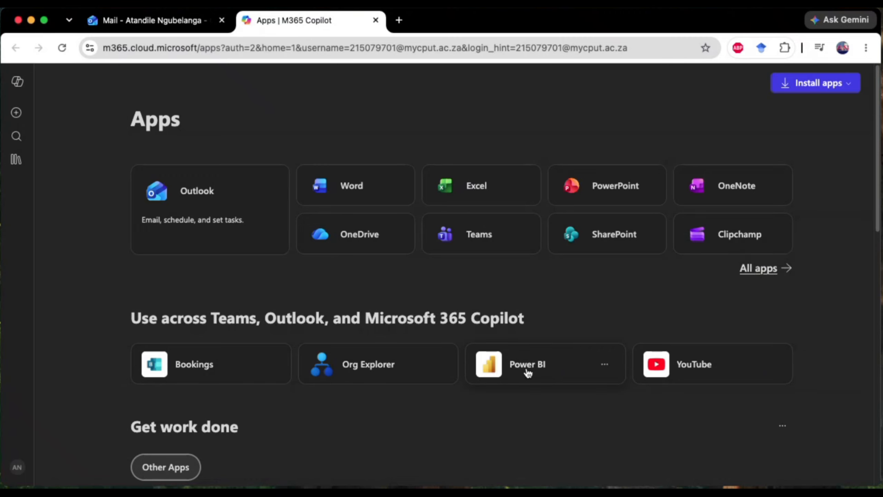
click(605, 365)
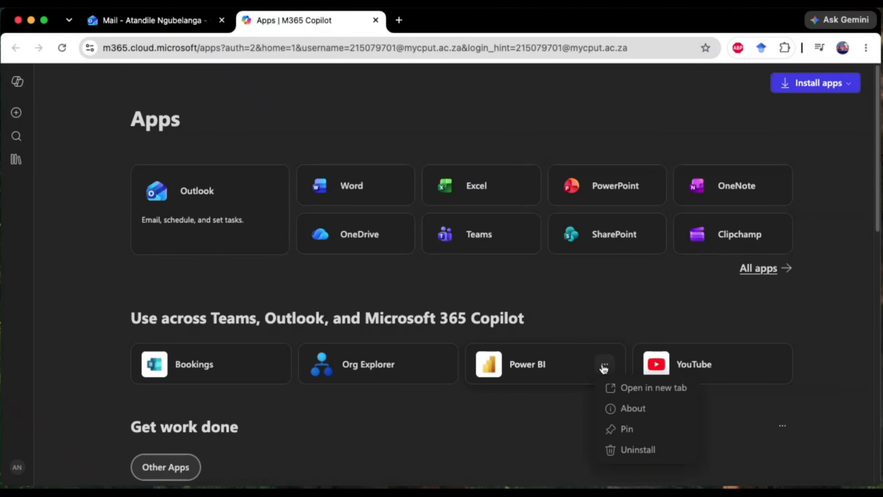
click(640, 389)
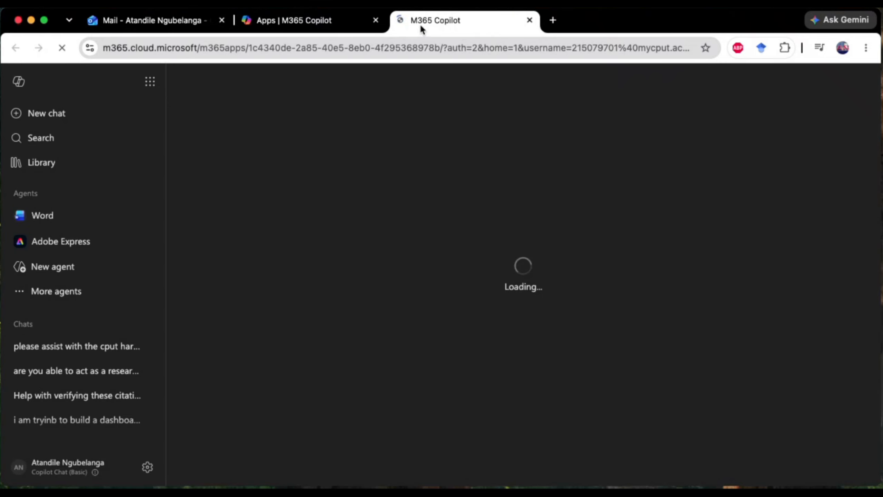
Close the Microsoft 365 Apps page, keeping Power BI open, and collapse the Copilot sidebar
drag(422, 23, 267, 20)
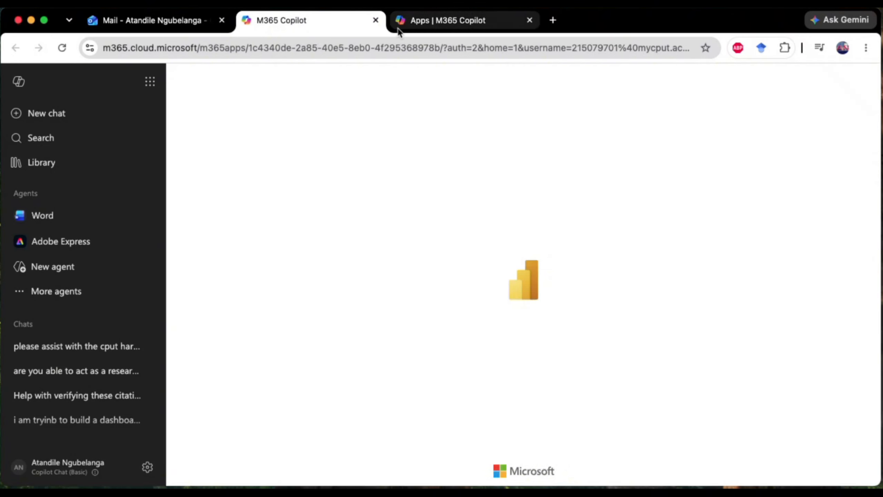
click(441, 19)
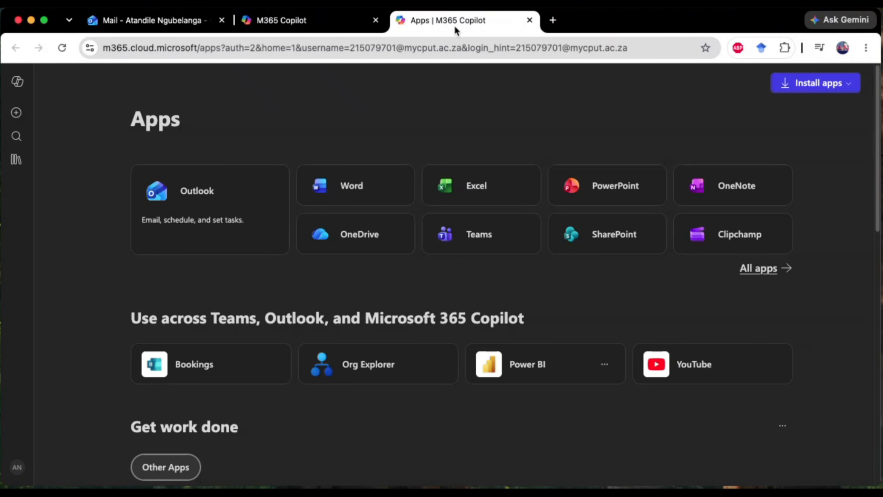
drag(453, 24, 380, 30)
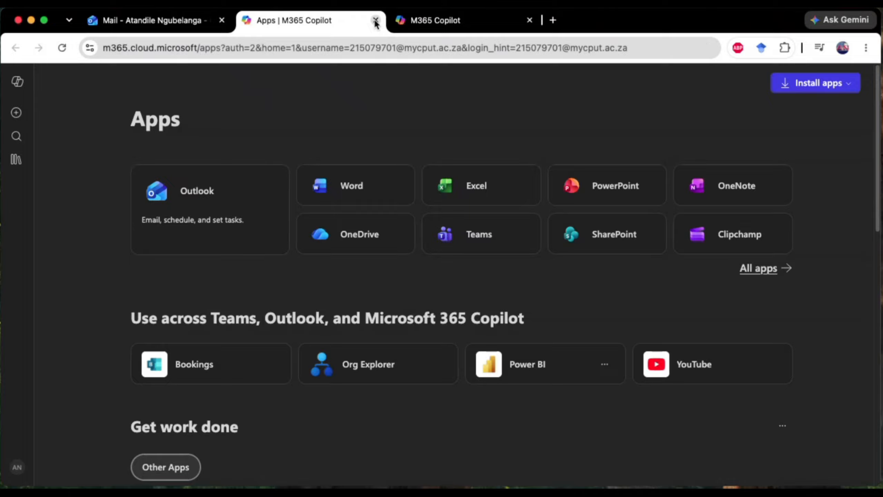
click(375, 20)
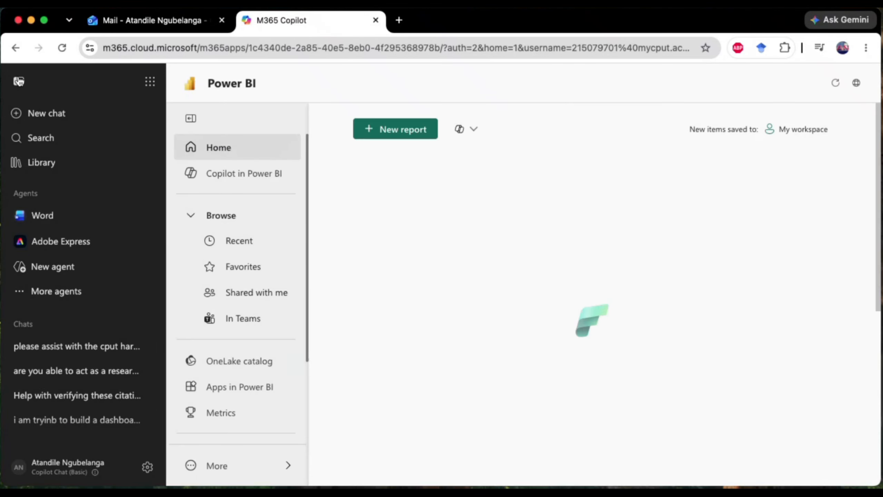
click(375, 348)
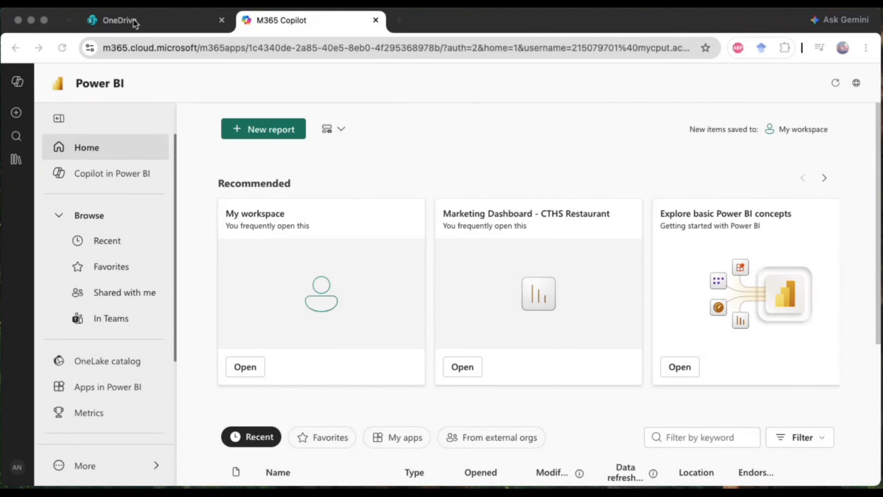
Look at the Power BI_SA_Commercial_Flight_Data - Student copy workbook in OneDrive's Power BI Data folder
click(146, 21)
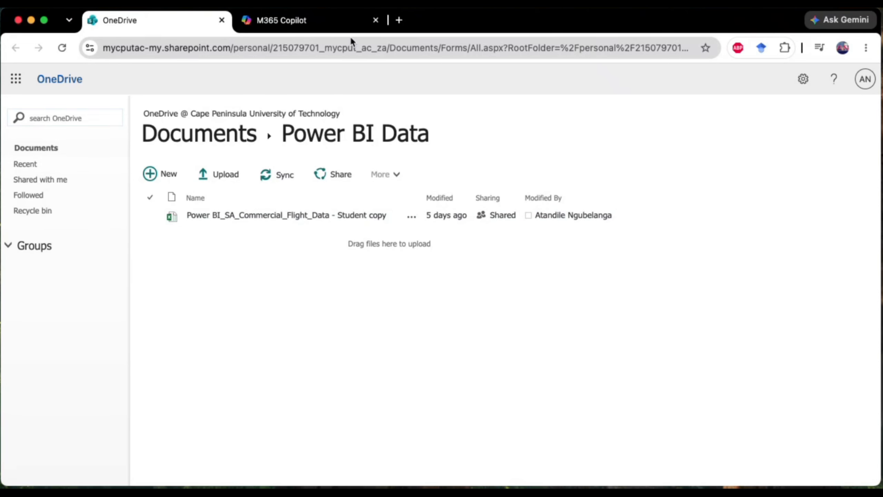
click(294, 20)
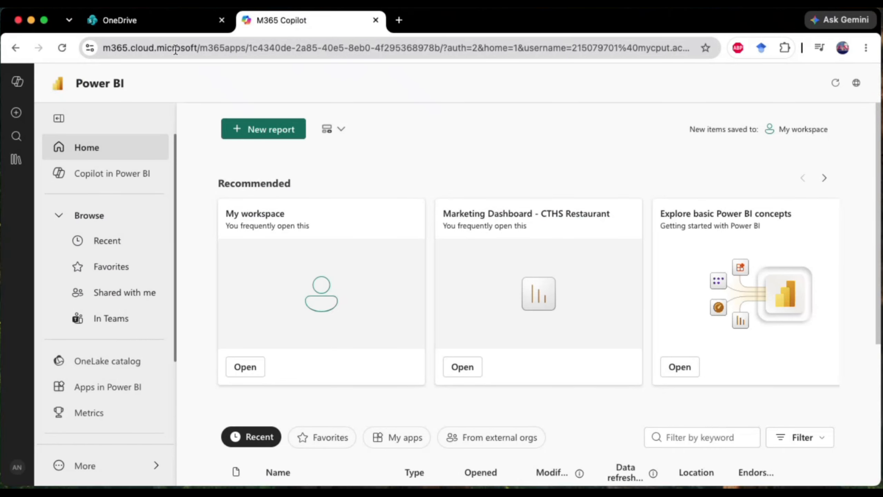
click(143, 22)
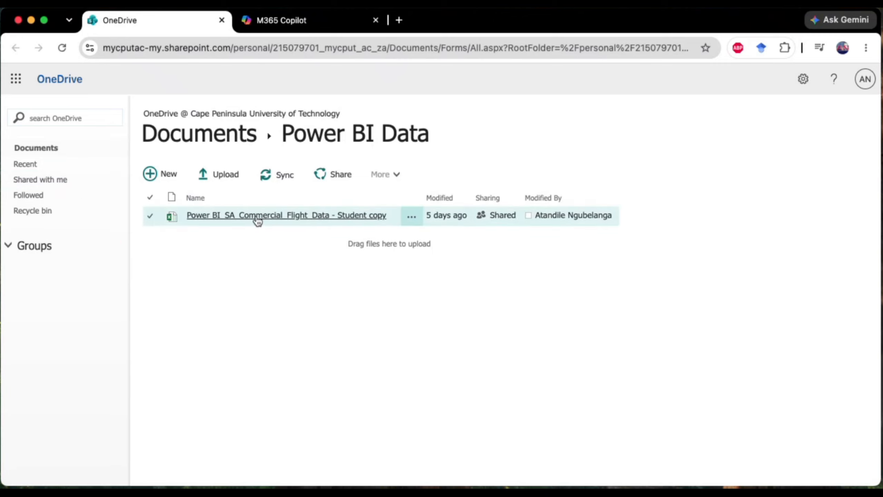
click(294, 20)
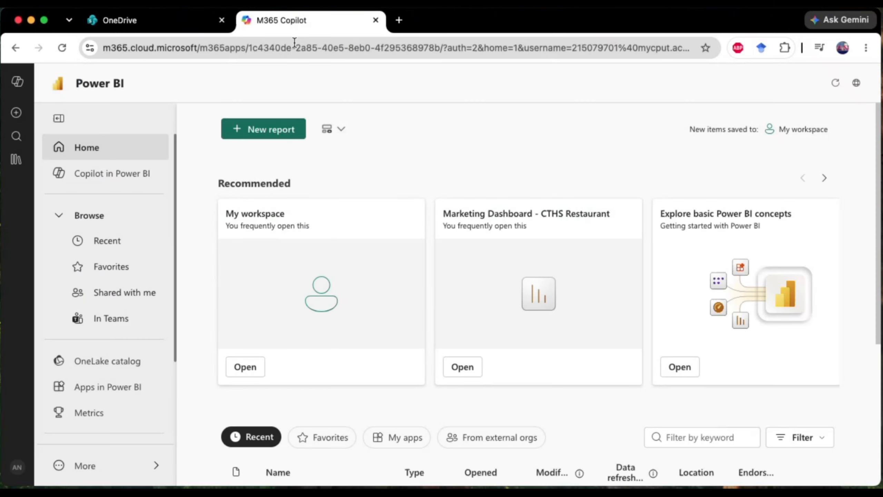
Download the Power BI_SA_Commercial_Flight_Data - Student copy workbook from the Power BI Data folder in OneDrive
click(141, 18)
click(411, 218)
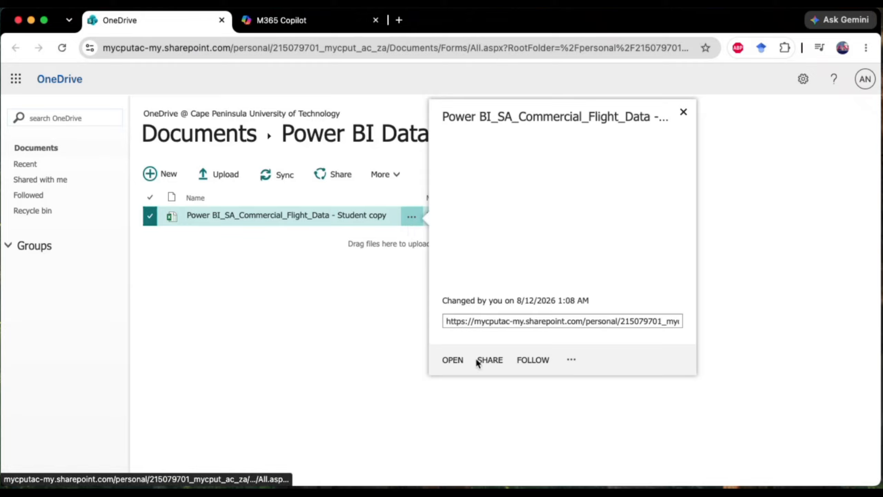
click(571, 392)
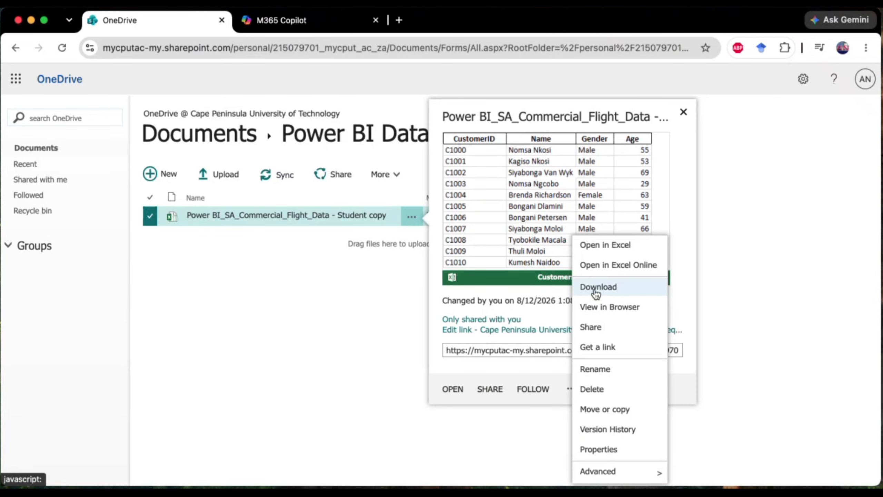
click(611, 291)
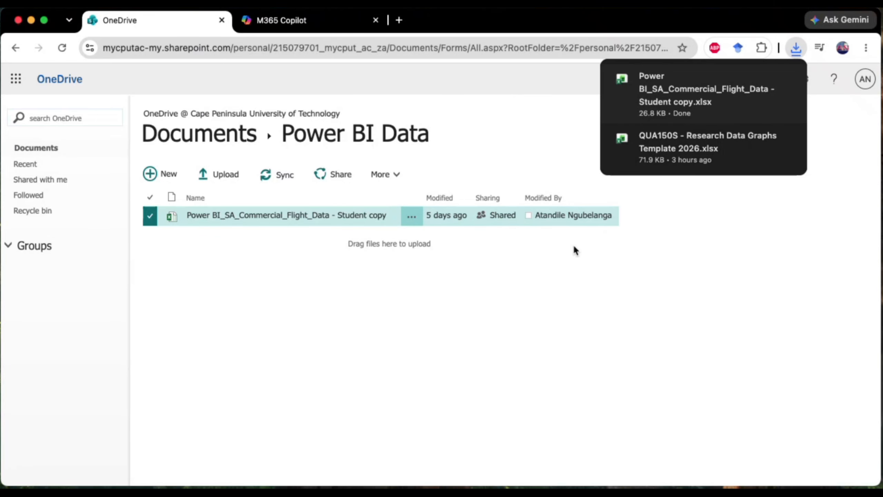
Start a new report in Power BI with Get Data and sign in to the full Power BI service
click(305, 21)
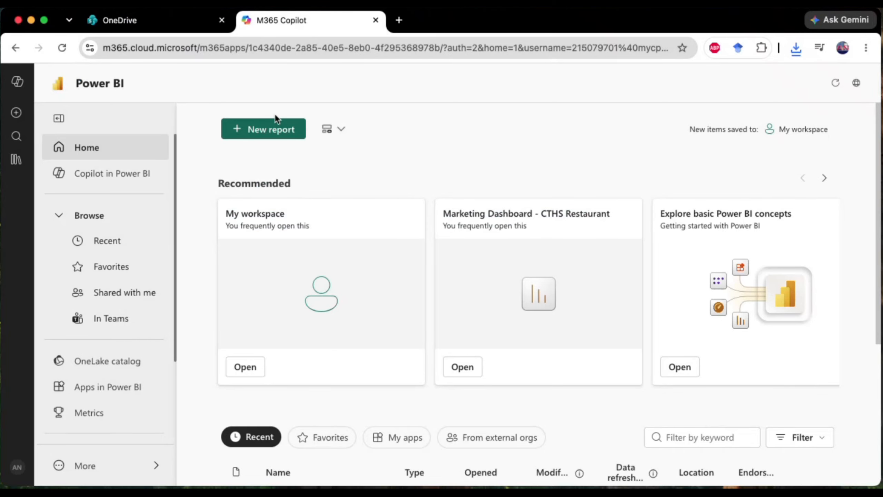
click(242, 130)
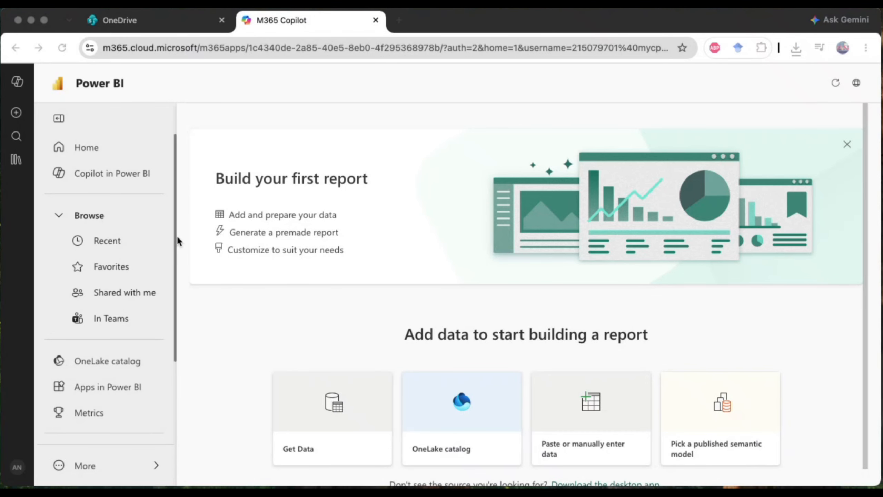
scroll(314, 333, down, 1)
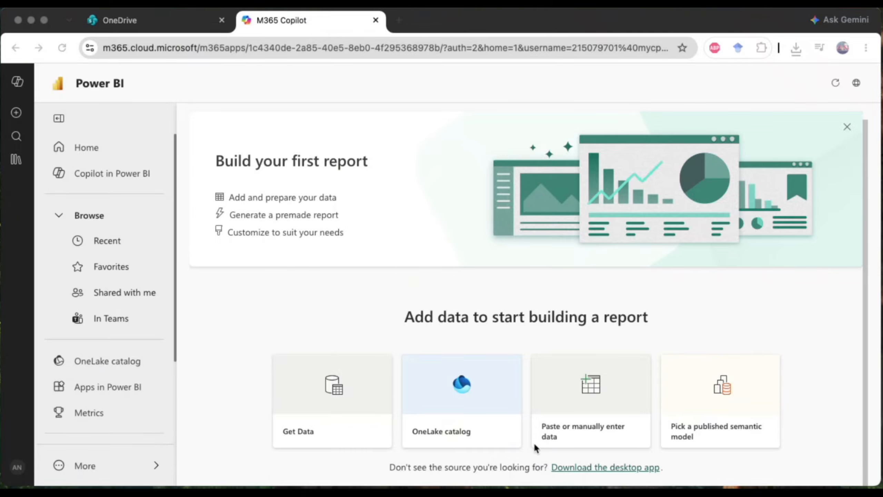
click(348, 388)
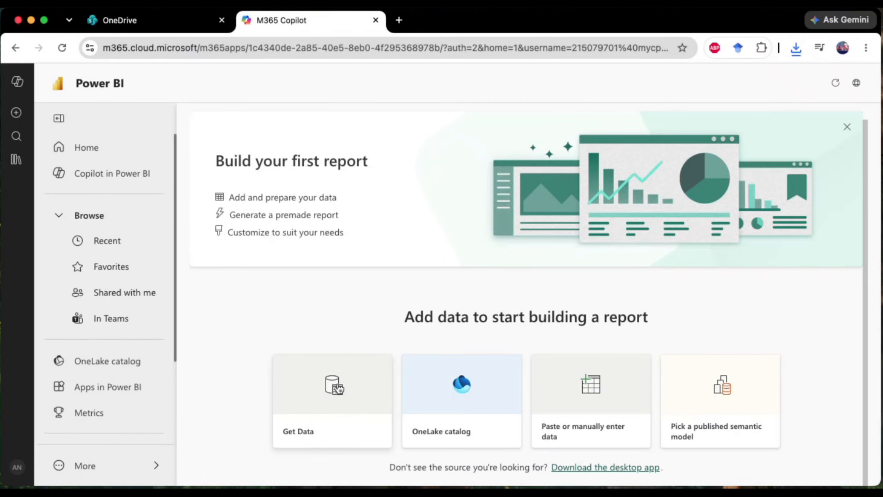
click(338, 387)
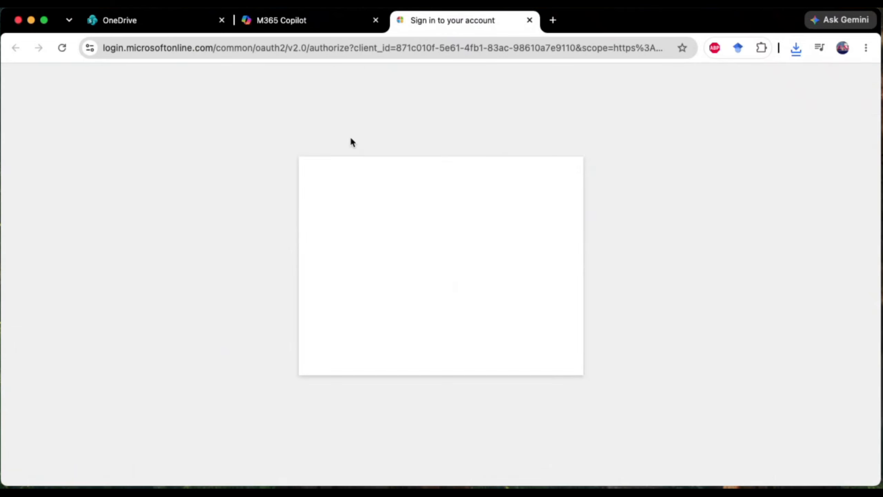
click(390, 250)
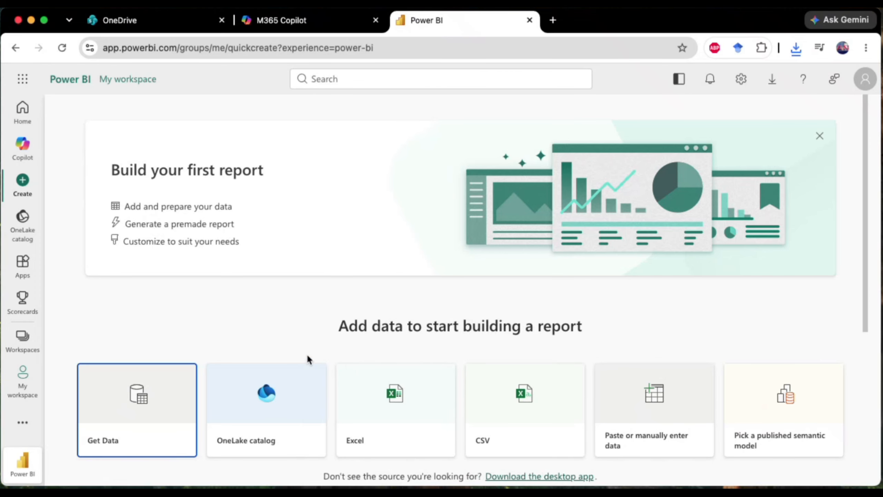
Choose Excel as the data source for the new report
scroll(400, 268, down, 3)
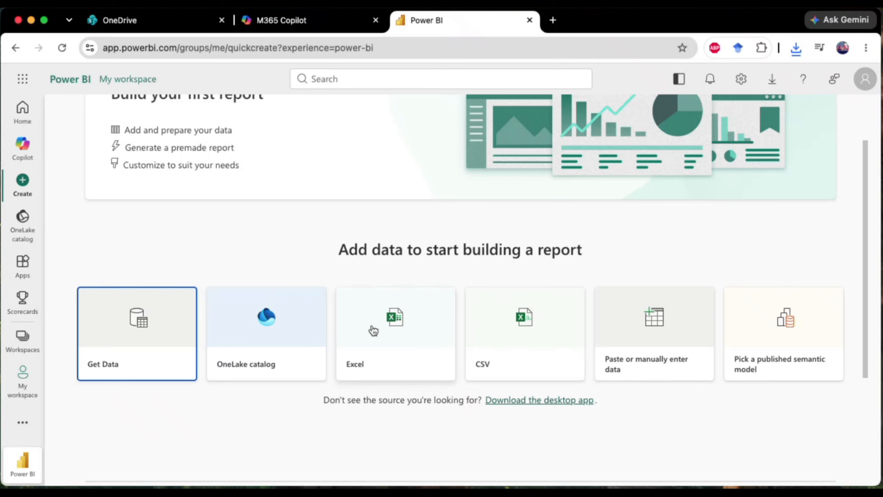
click(417, 331)
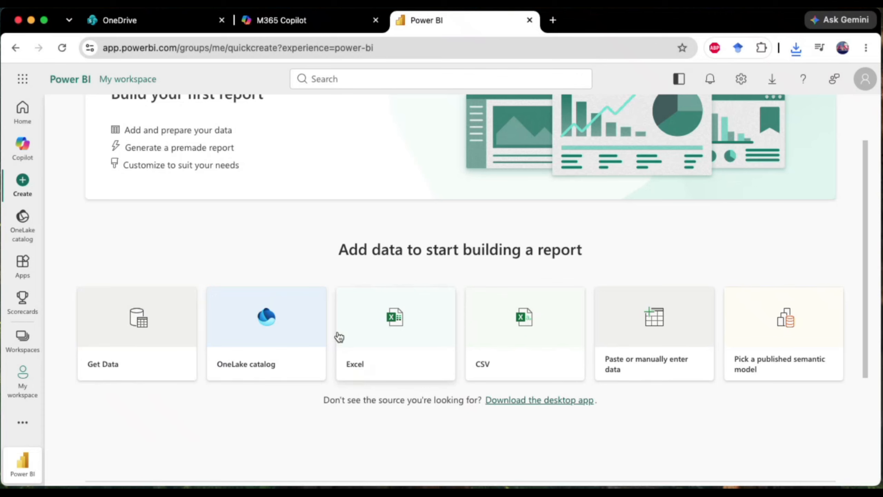
click(394, 327)
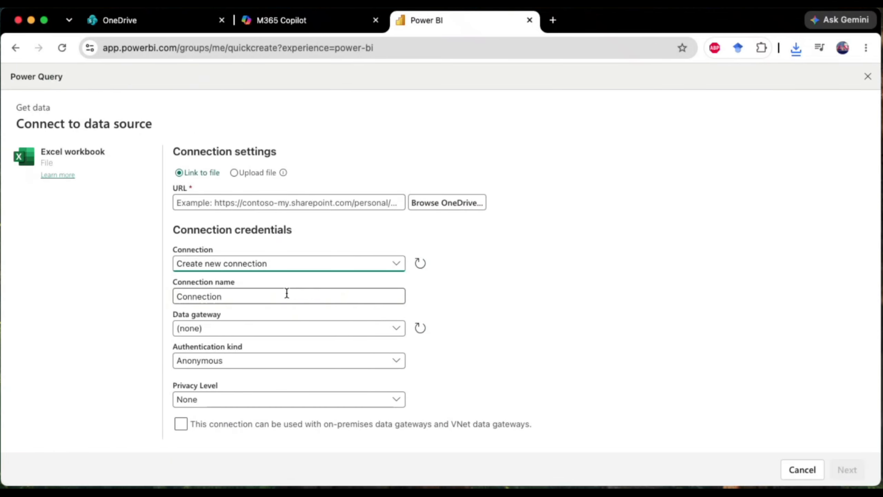
Link the Power BI_SA_Commercial_Flight_Data workbook from OneDrive's Power BI Data folder as the source and continue to its table selection
click(453, 205)
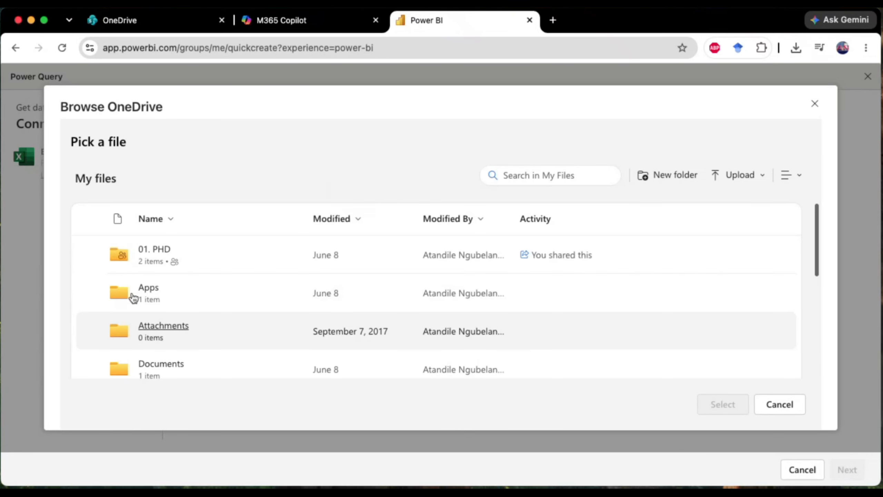
scroll(166, 339, down, 1)
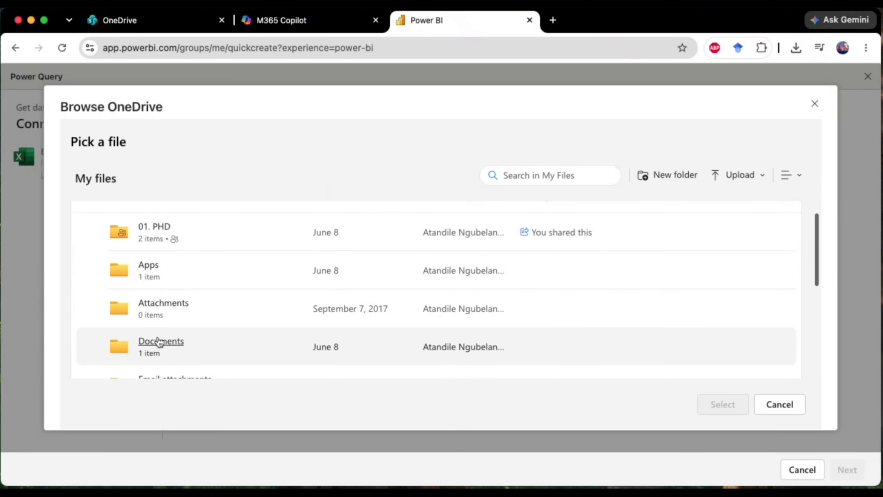
click(160, 343)
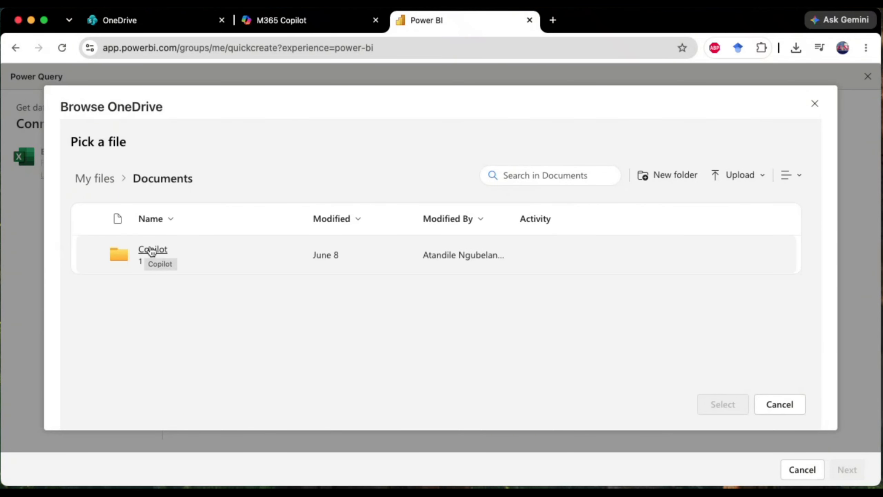
click(98, 178)
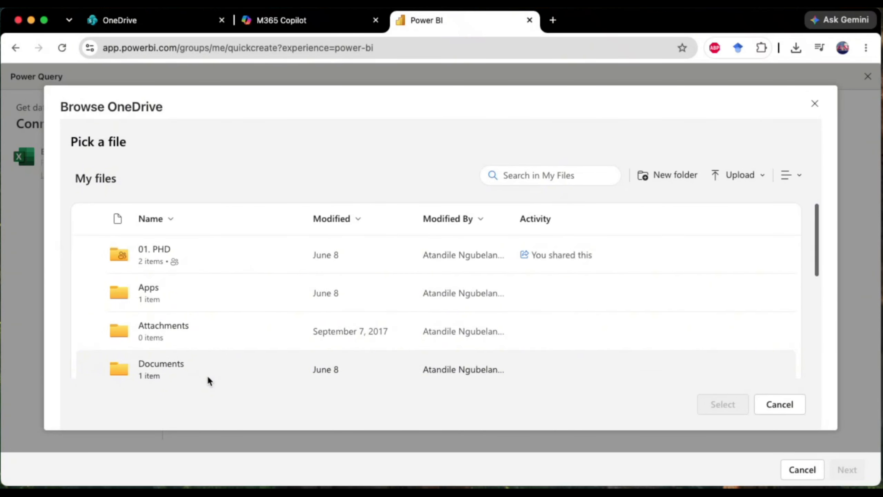
scroll(174, 331, down, 10)
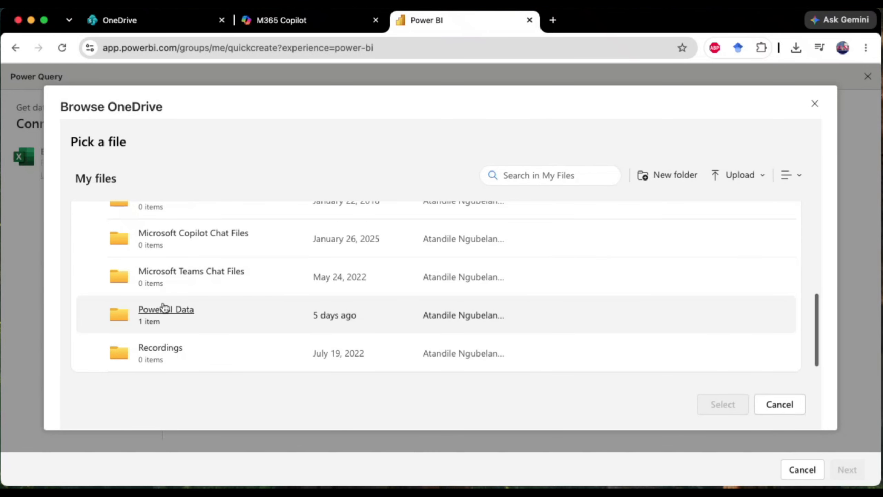
click(163, 309)
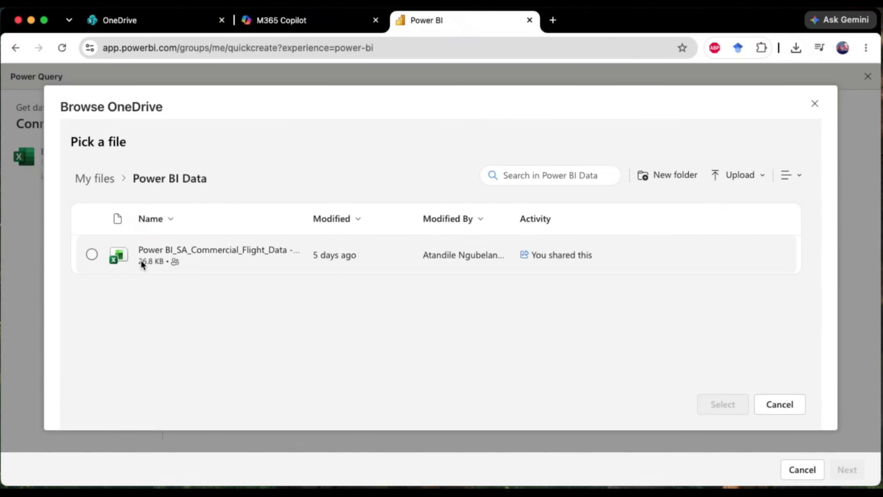
click(92, 255)
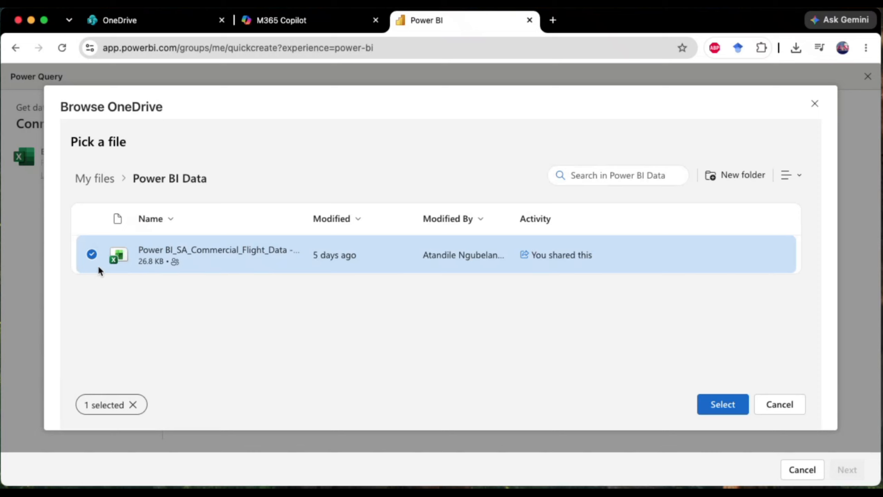
click(727, 406)
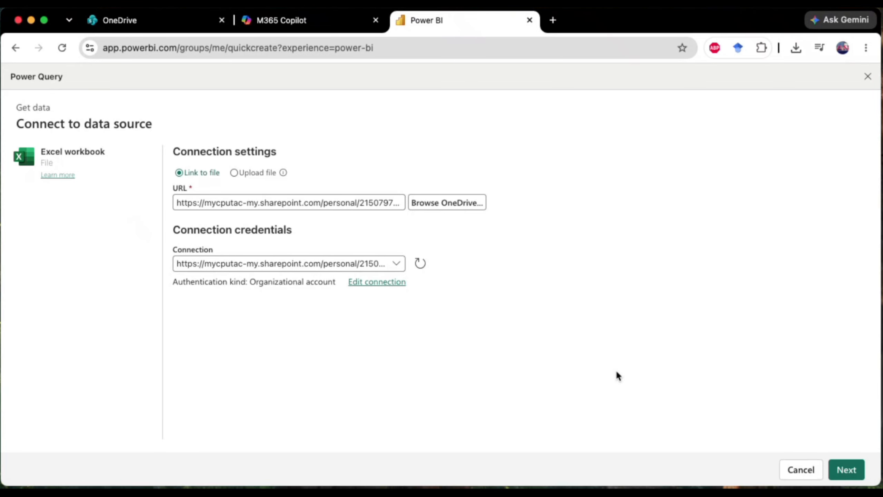
click(847, 470)
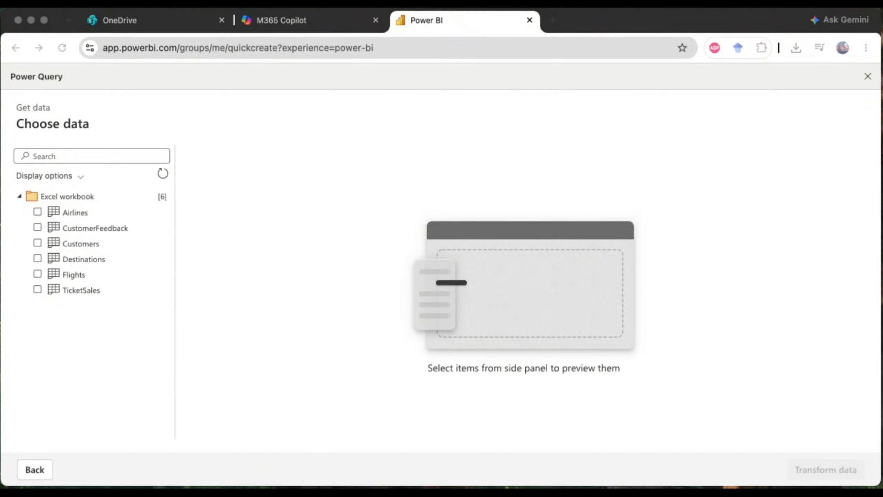
Switch to the student copy workbook in Excel and enlarge its window to reveal all the sheet names
drag(0, 132, 542, 39)
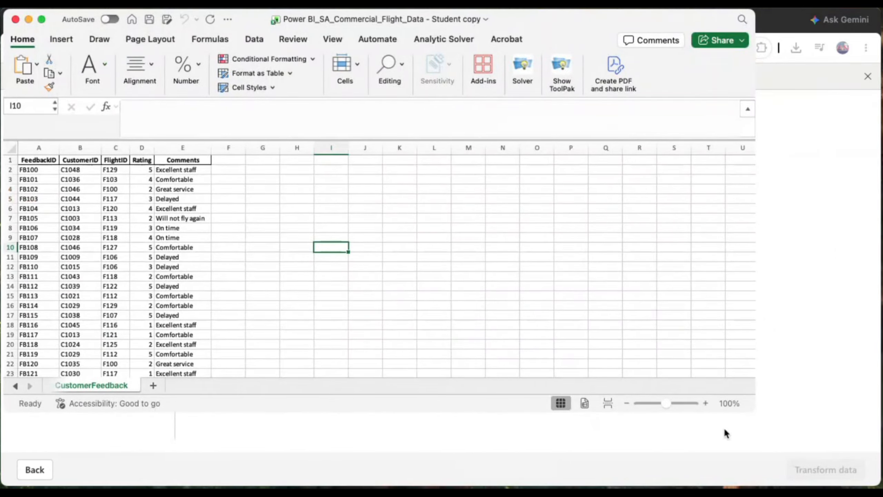
drag(753, 408, 878, 484)
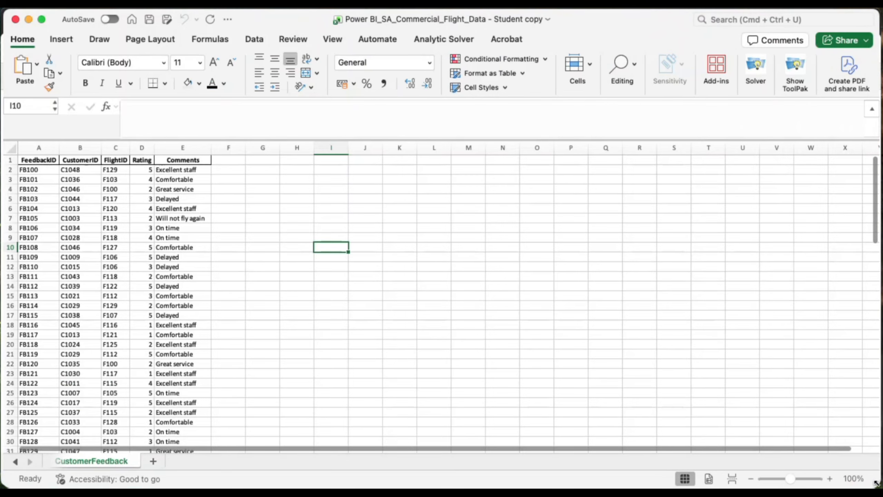
click(14, 463)
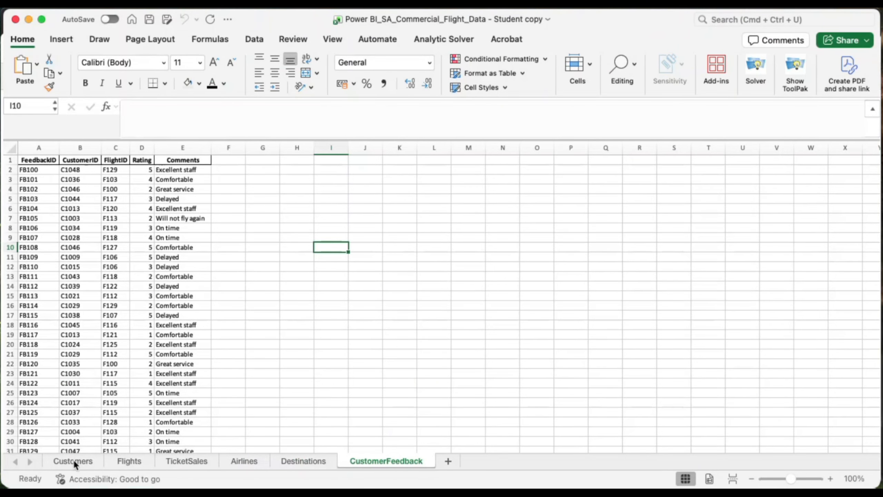
Look through the Customers, Flights, TicketSales, Airlines, Destinations and CustomerFeedback sheets
click(73, 462)
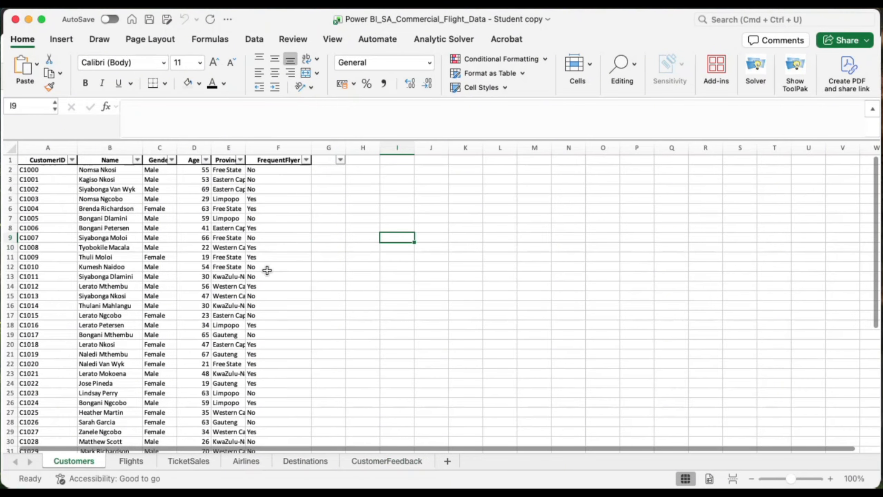
click(135, 461)
click(187, 461)
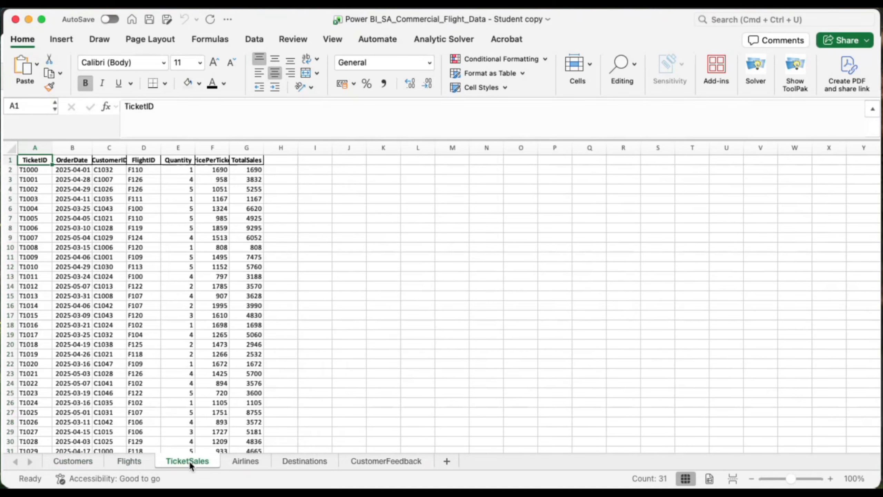
click(260, 459)
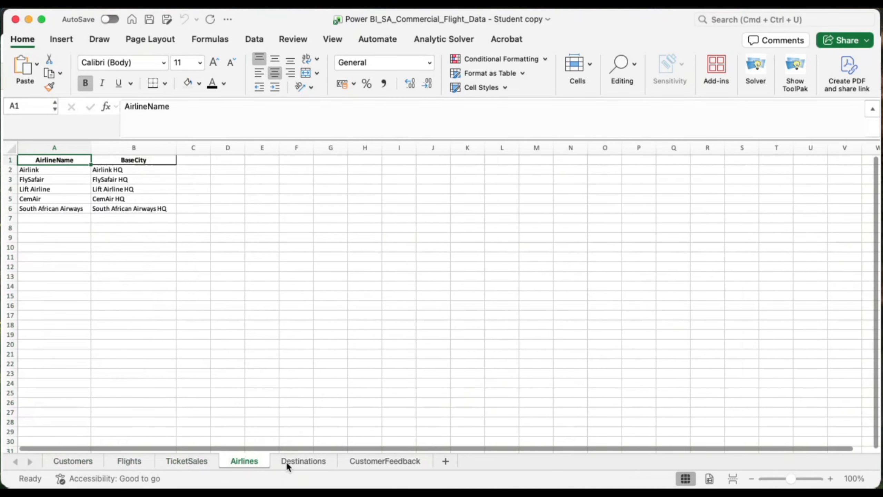
click(300, 461)
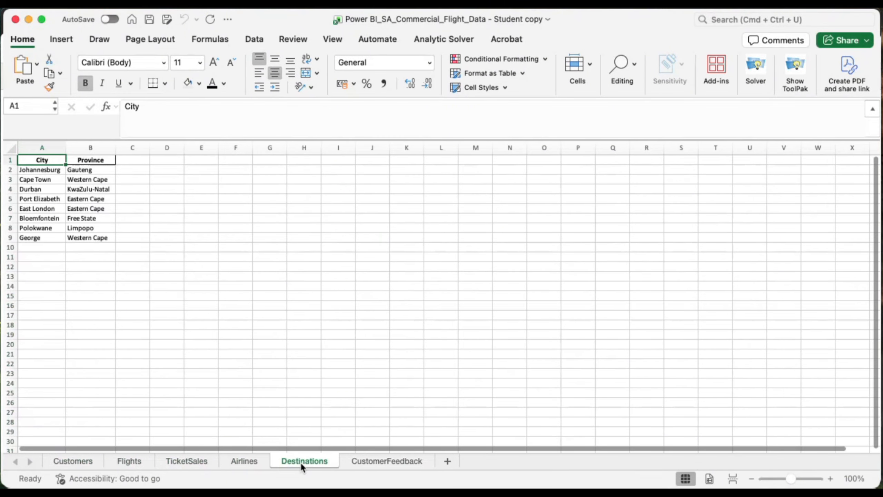
click(410, 462)
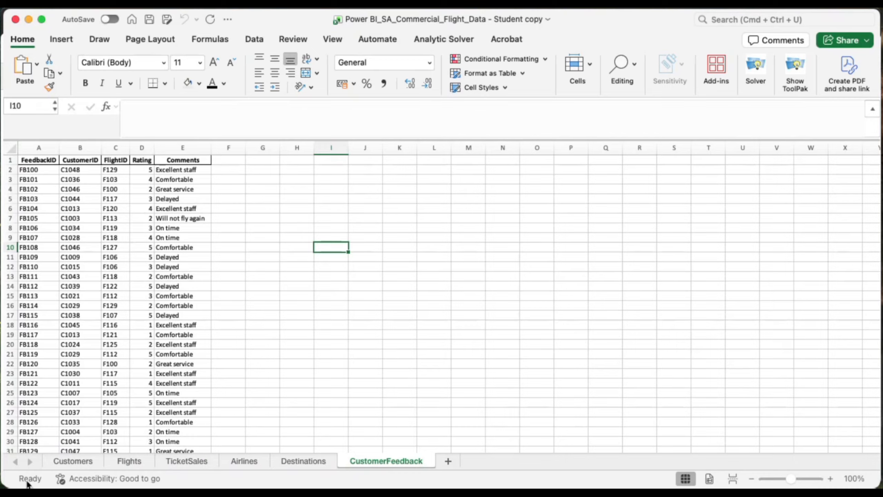
Examine how the data is laid out as separate tables on the Customers, Flights, Destinations and CustomerFeedback sheets
click(81, 460)
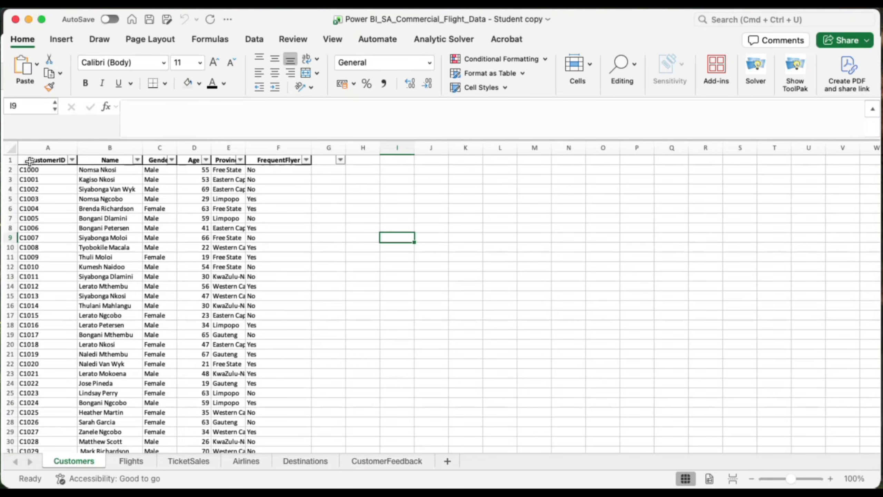
drag(28, 158, 272, 359)
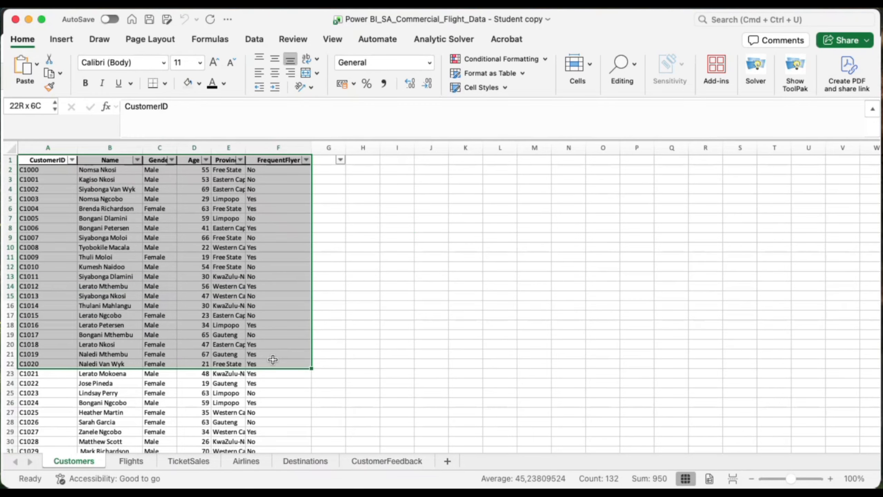
click(134, 461)
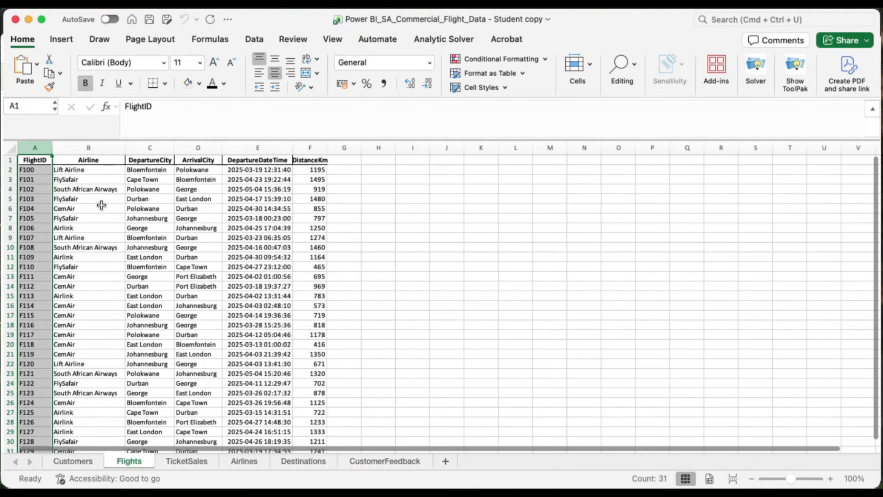
drag(103, 208, 196, 228)
click(73, 459)
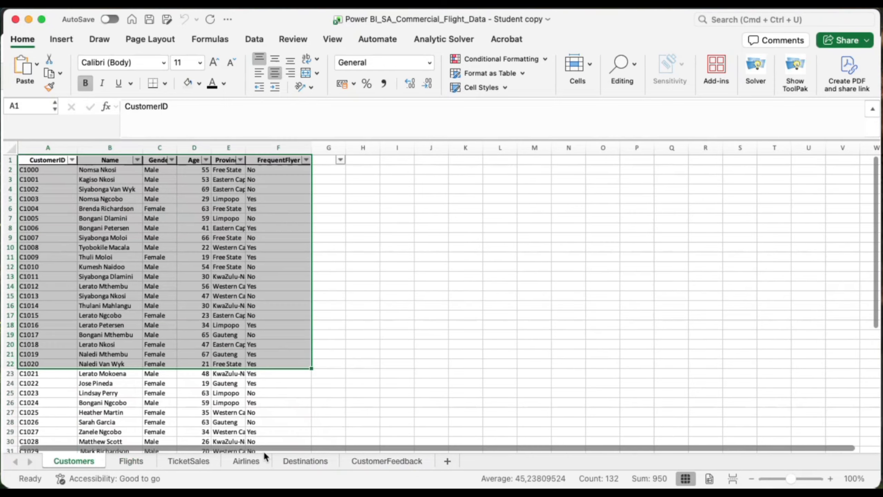
click(298, 459)
click(385, 458)
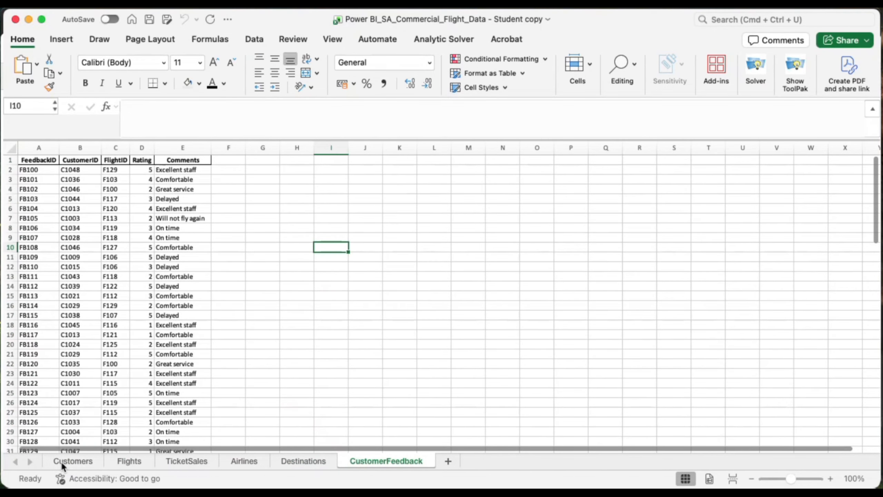
click(73, 461)
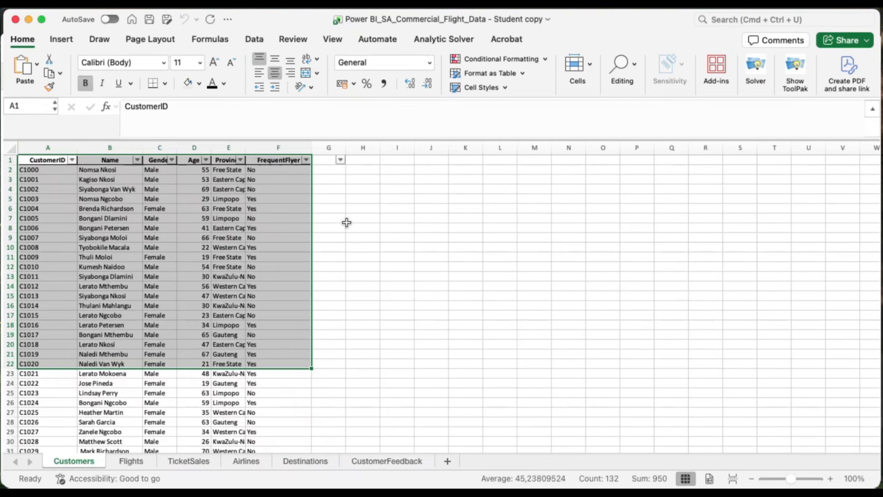
Fill the CustomerID header cell A1 on the Customers sheet with yellow to mark the key column
click(462, 246)
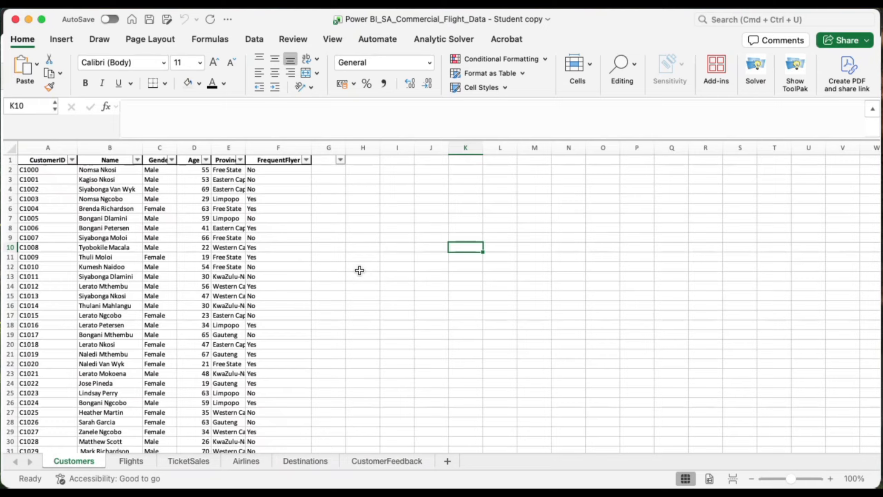
click(46, 162)
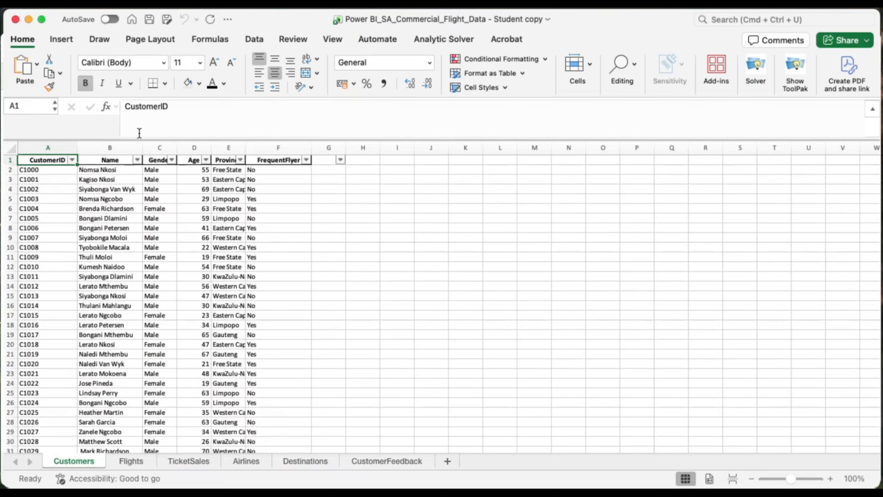
click(200, 83)
click(226, 239)
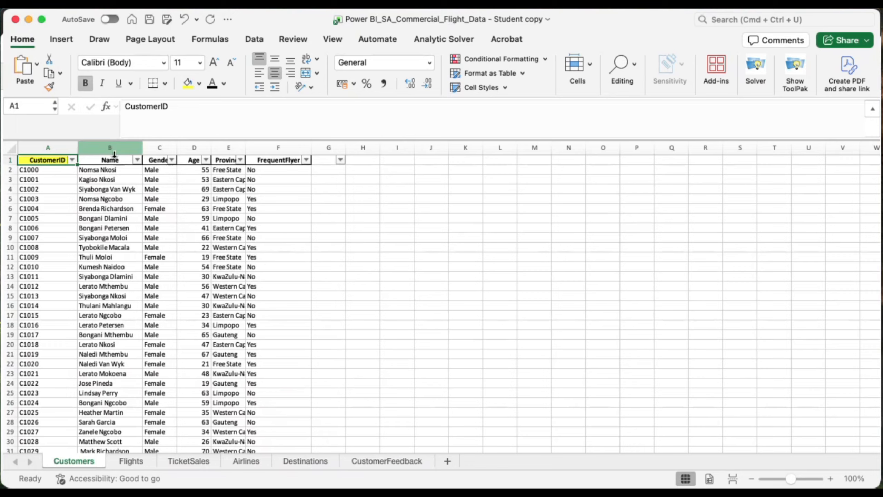
Examine the Name column on the Customers sheet for customers whose names are alike
drag(105, 177, 104, 240)
click(103, 286)
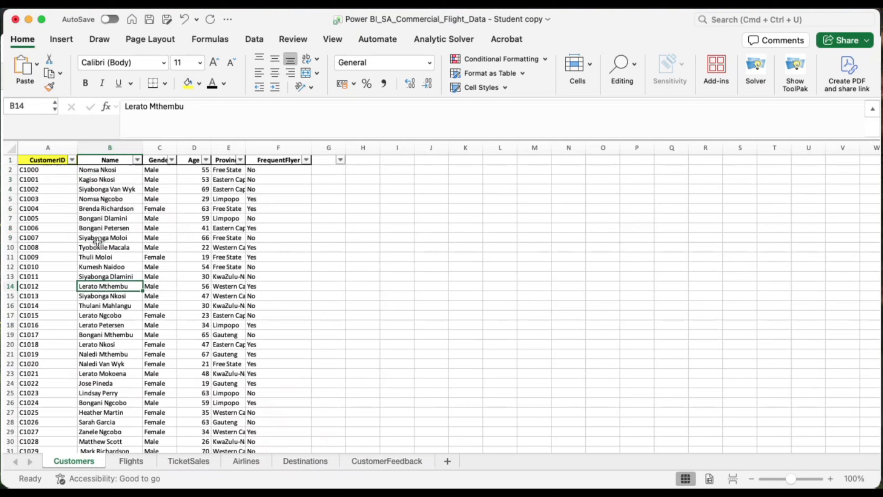
click(104, 170)
click(106, 179)
click(106, 189)
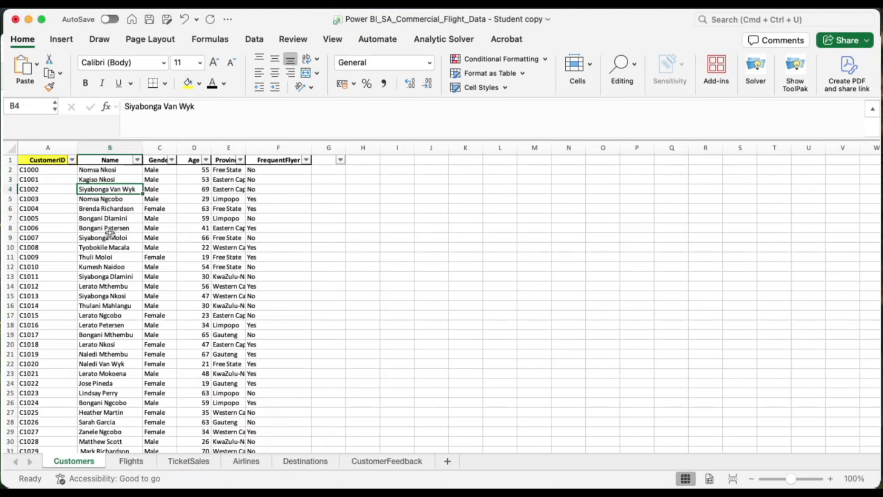
click(104, 237)
click(104, 276)
Examine the entries in the CustomerID column of the Customers sheet to check that each identifies one customer
click(42, 182)
click(42, 198)
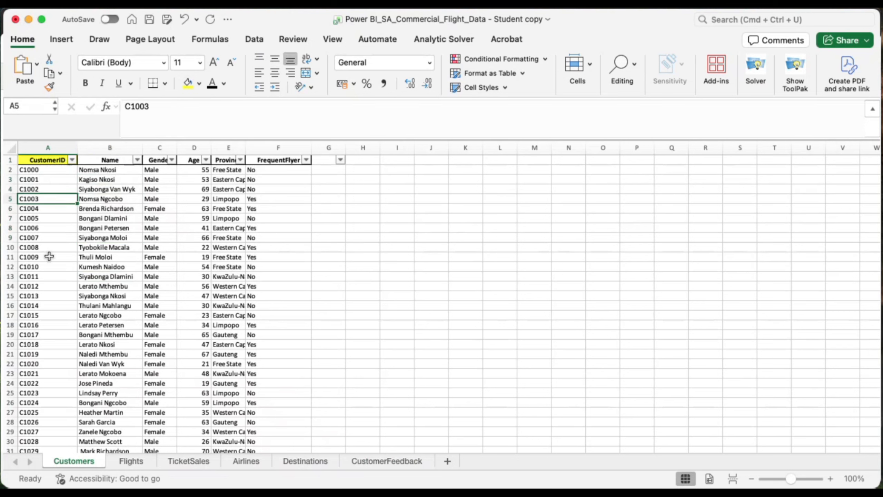
click(42, 266)
click(42, 208)
click(42, 237)
click(43, 212)
click(41, 189)
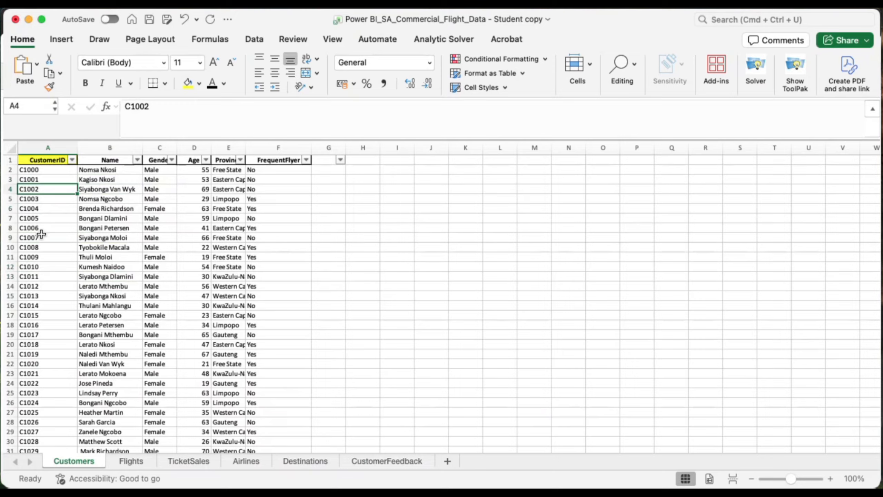
click(42, 269)
click(43, 256)
click(58, 269)
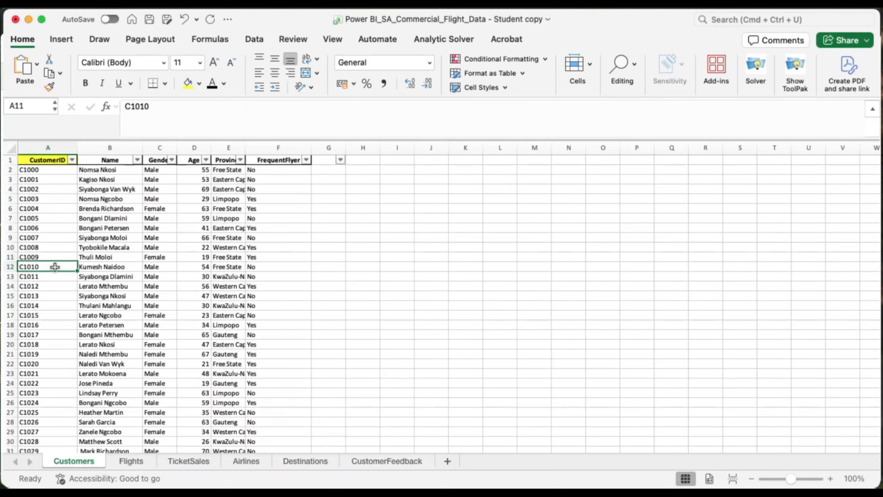
Compare the customer records in rows 11 and 12 by their CustomerID, then return to the CustomerID header
click(107, 257)
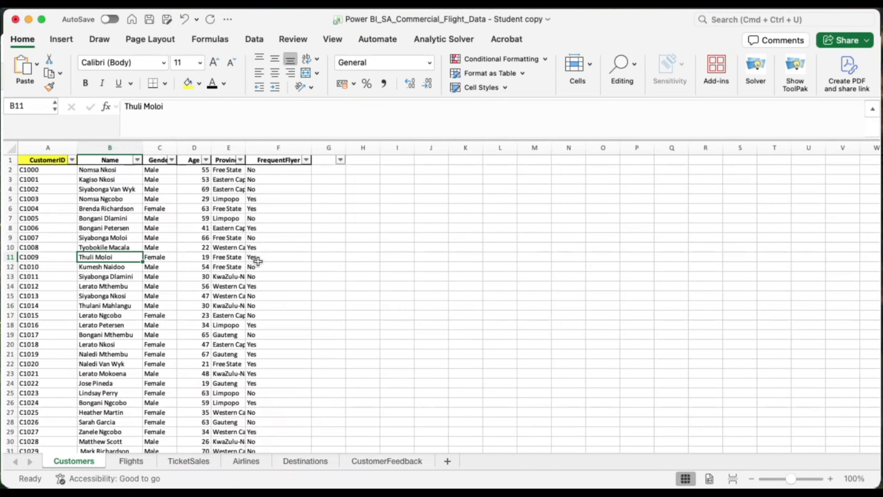
click(34, 266)
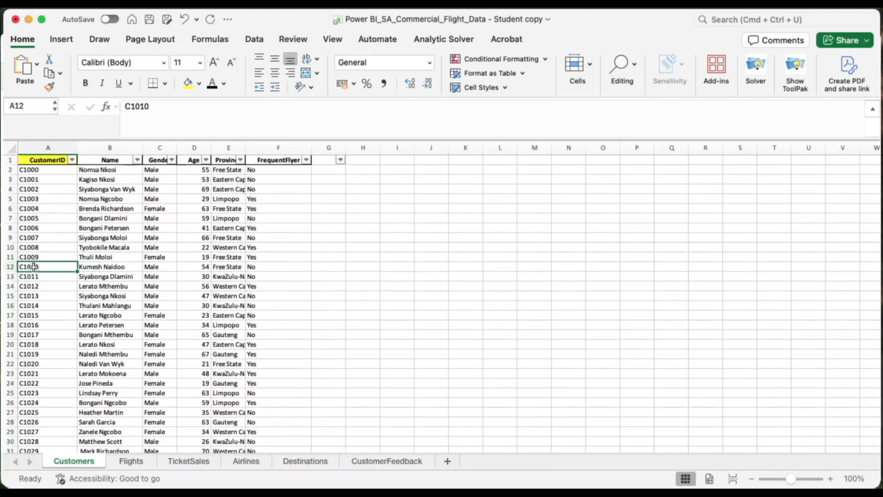
click(40, 257)
click(40, 266)
click(40, 258)
click(40, 266)
click(49, 160)
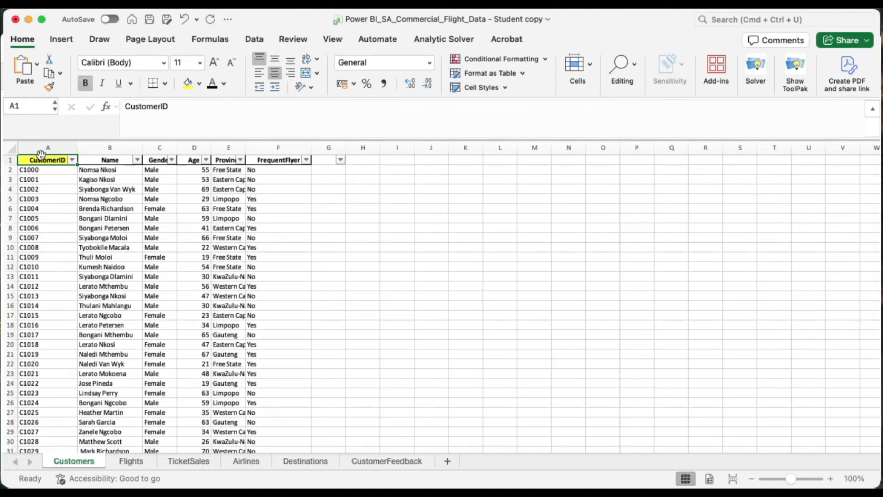
Fill the FlightID header cell A1 on the Flights sheet with yellow
click(126, 460)
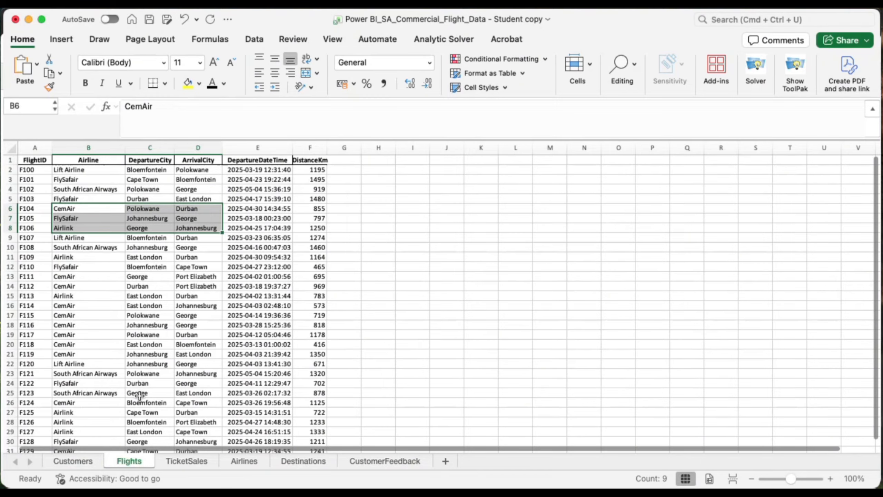
click(76, 178)
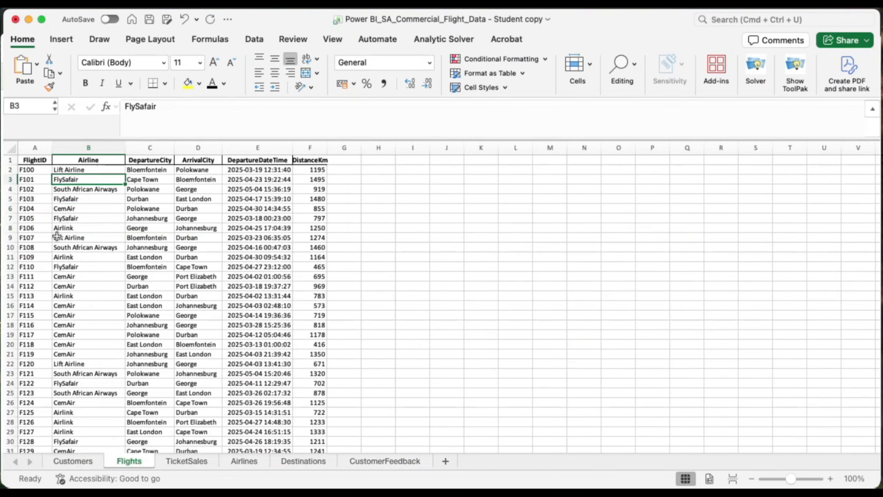
click(37, 160)
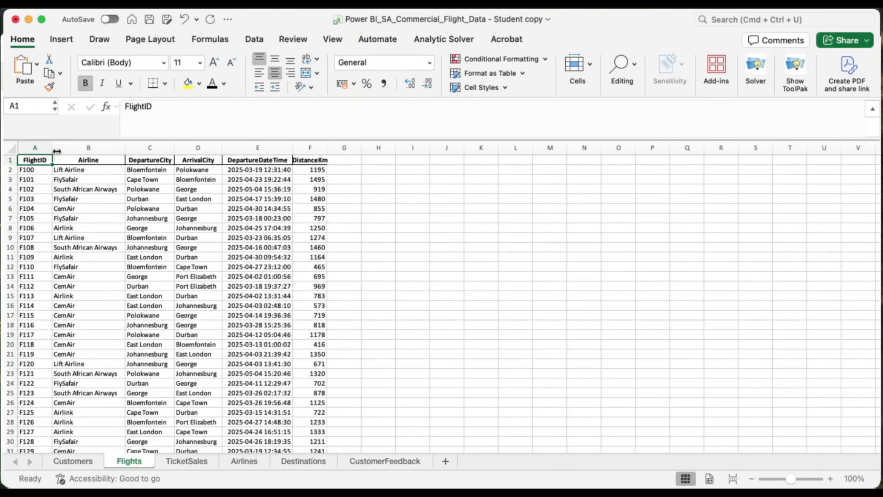
click(189, 83)
Check the Airlines sheet for the matching airline field and fill the Airline header cell B1 on the Flights sheet with yellow
click(106, 161)
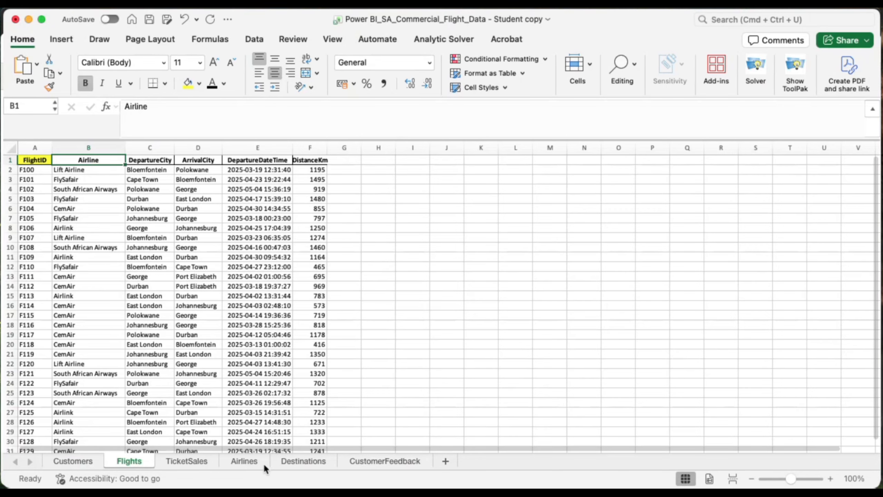
click(250, 459)
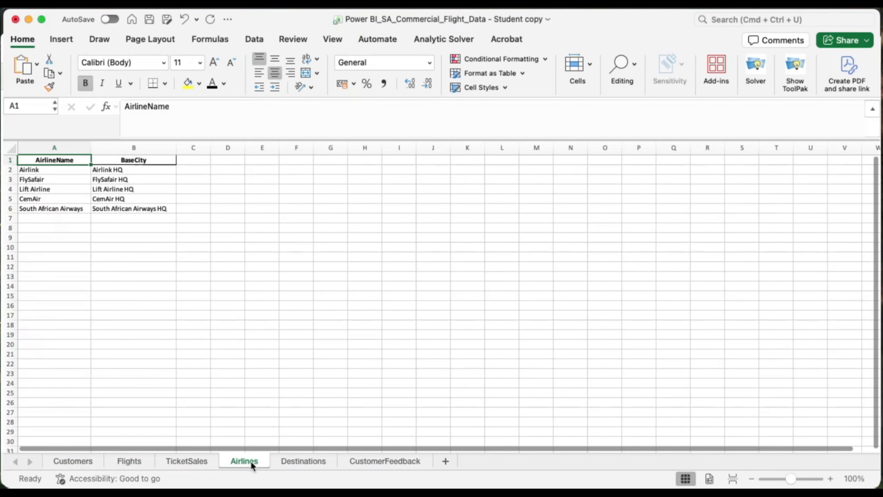
click(133, 461)
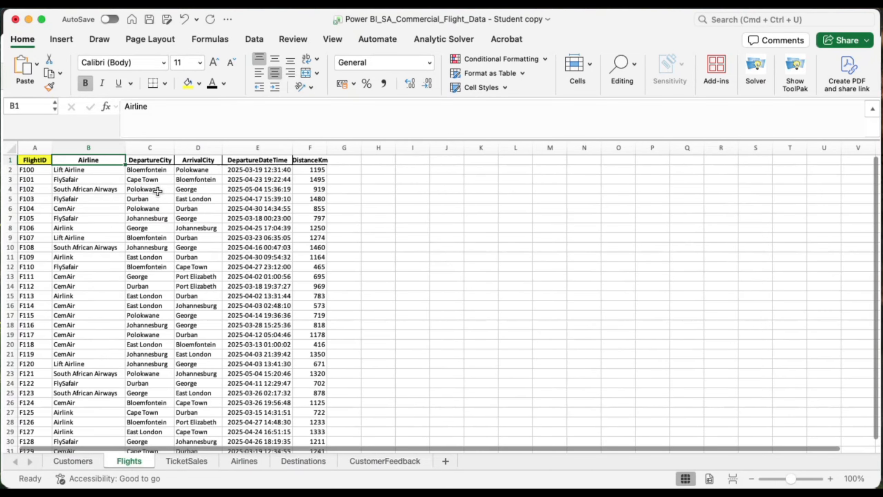
click(188, 83)
click(90, 188)
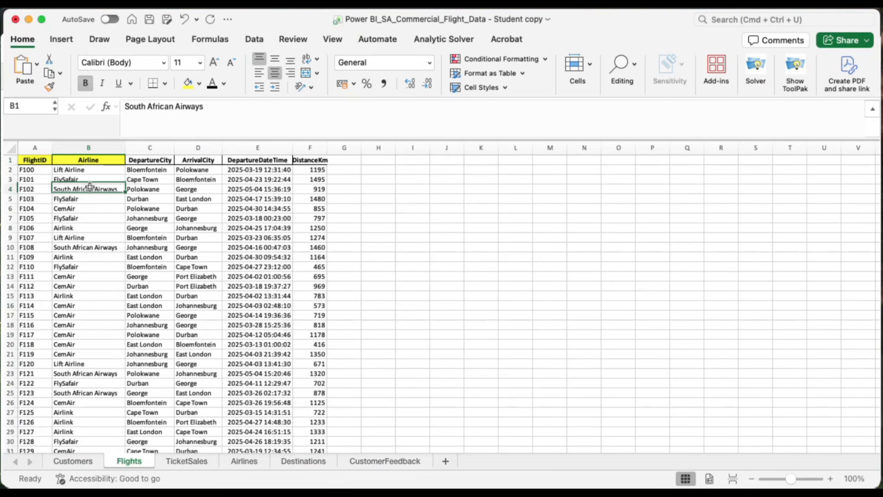
Review the ticket, flight and price columns on the TicketSales sheet and fill the TicketID header cell A1 with yellow
click(189, 461)
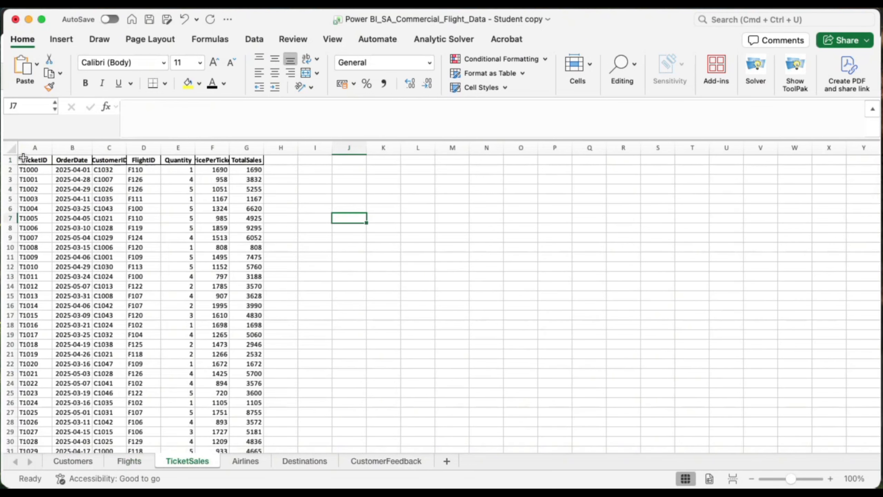
click(35, 147)
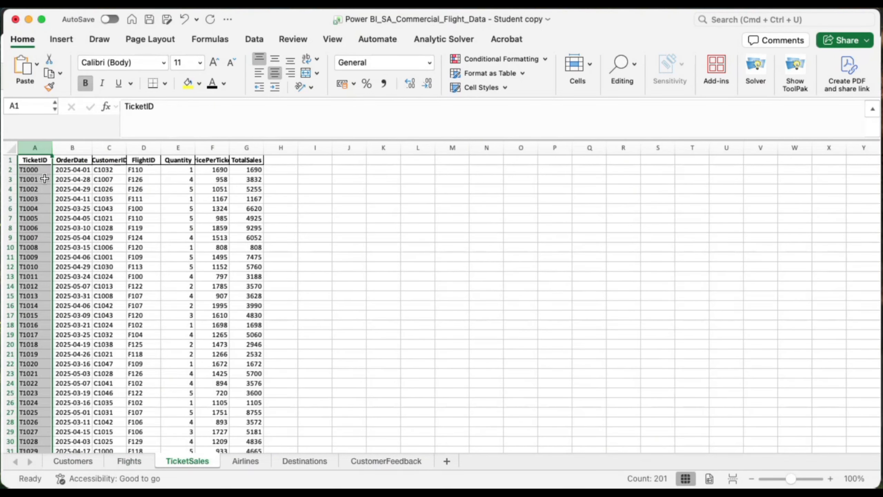
click(143, 148)
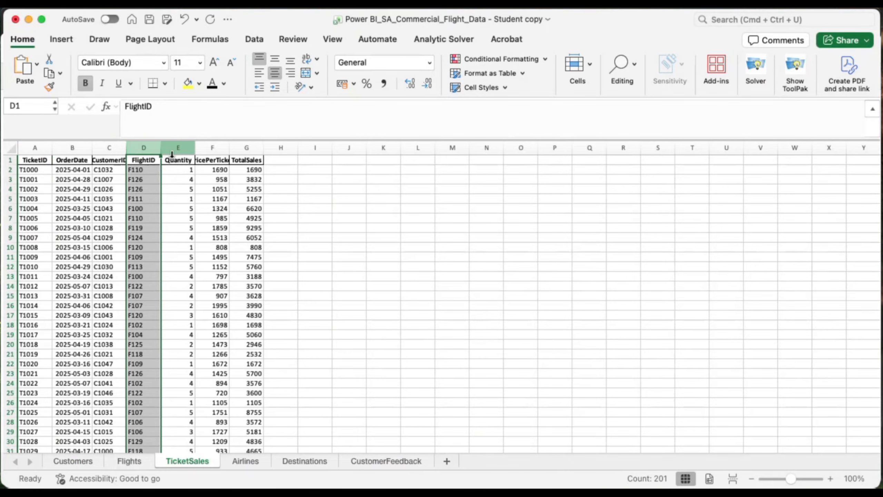
click(205, 157)
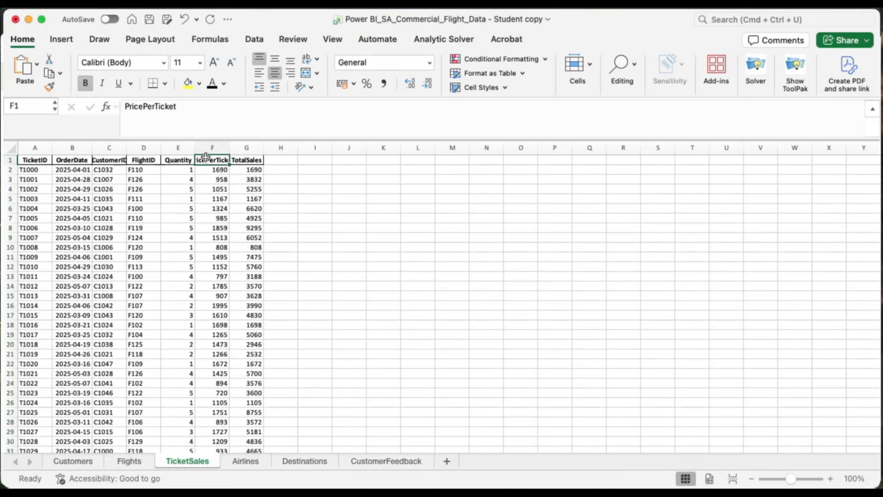
click(245, 159)
click(34, 160)
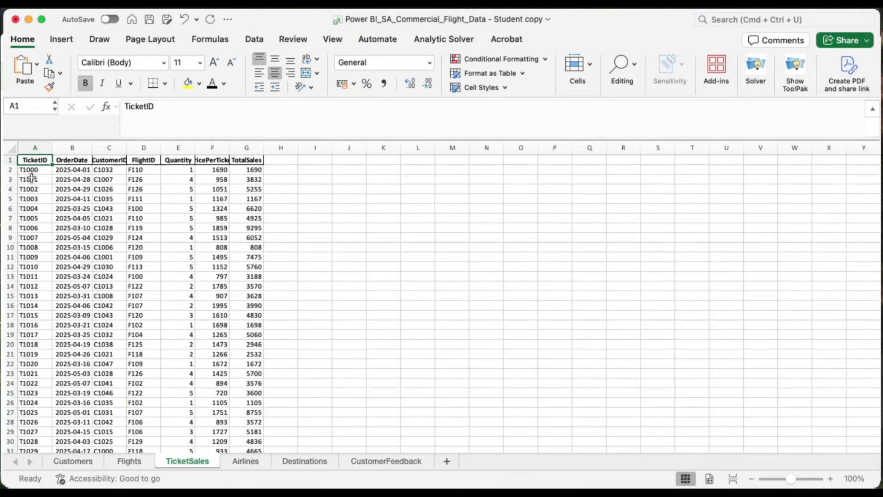
click(187, 83)
Fill the CustomerID and FlightID header cells C1 and D1 on the TicketSales sheet with yellow
click(111, 161)
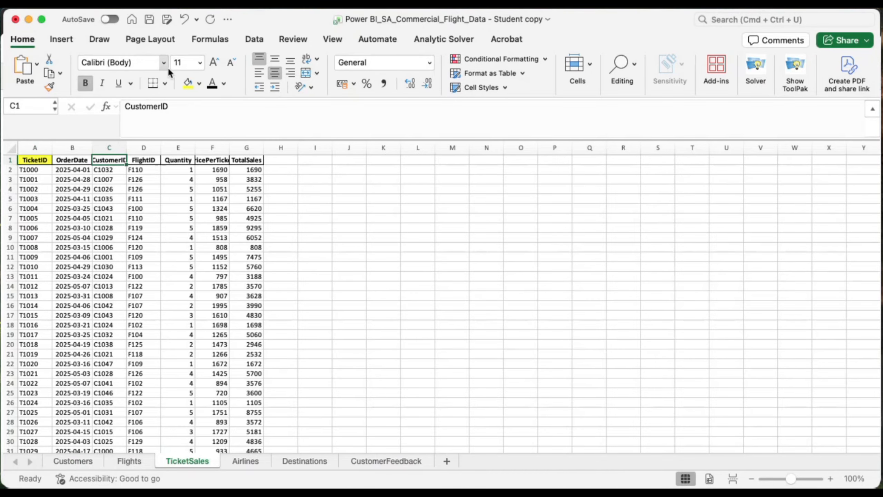
click(192, 87)
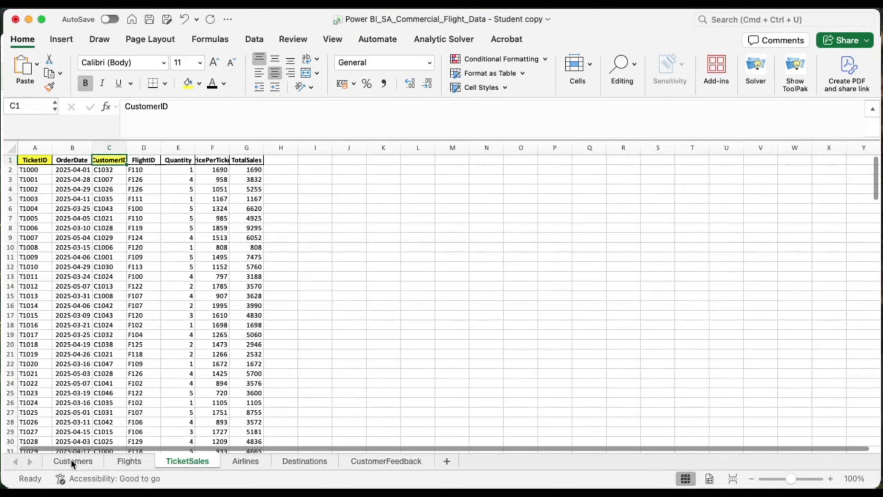
click(146, 162)
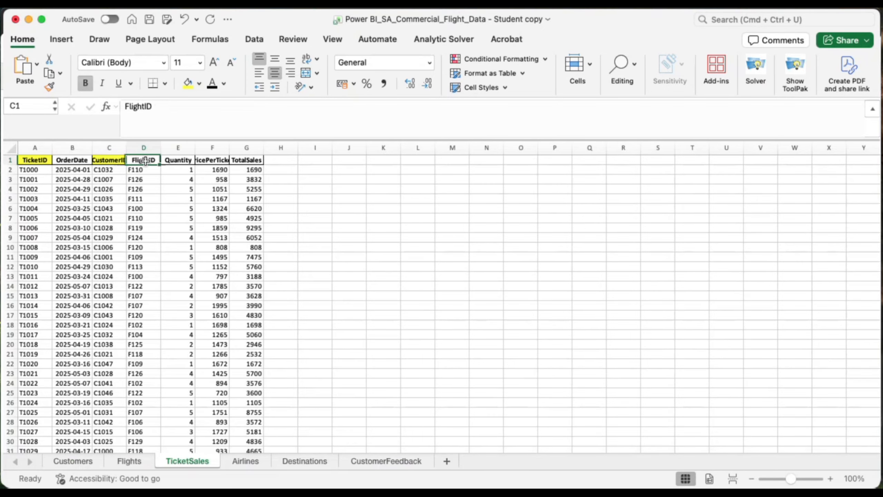
click(188, 77)
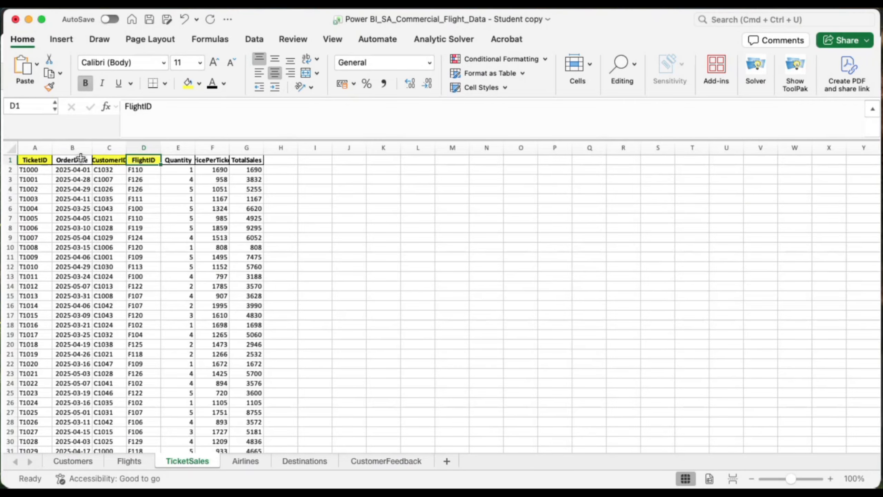
Check the Flights and Customers sheets for the FlightID and CustomerID fields that match those on the TicketSales sheet
click(145, 463)
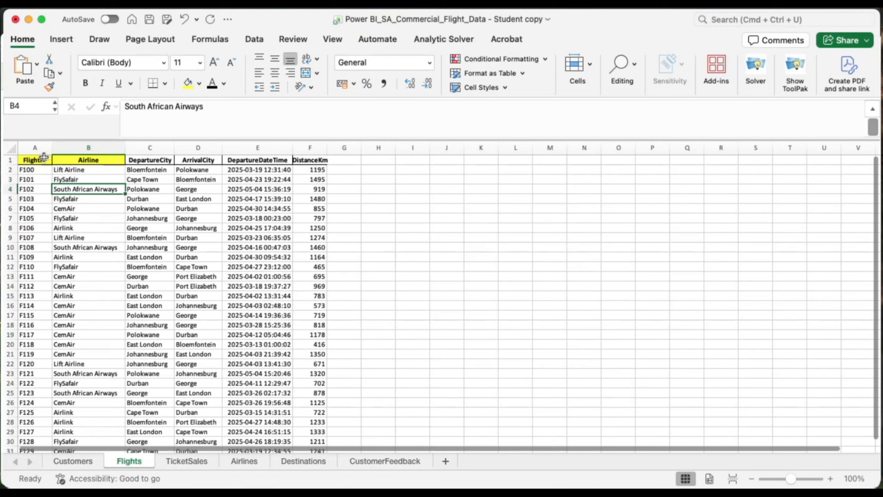
click(78, 463)
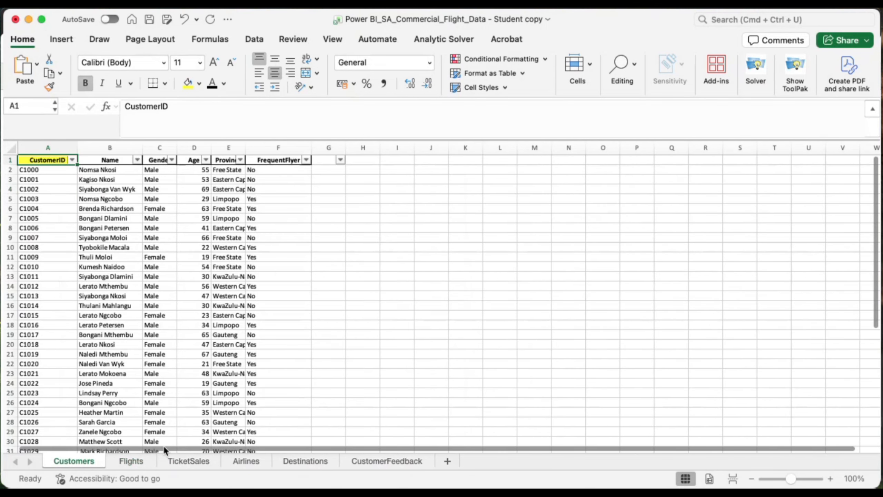
click(205, 461)
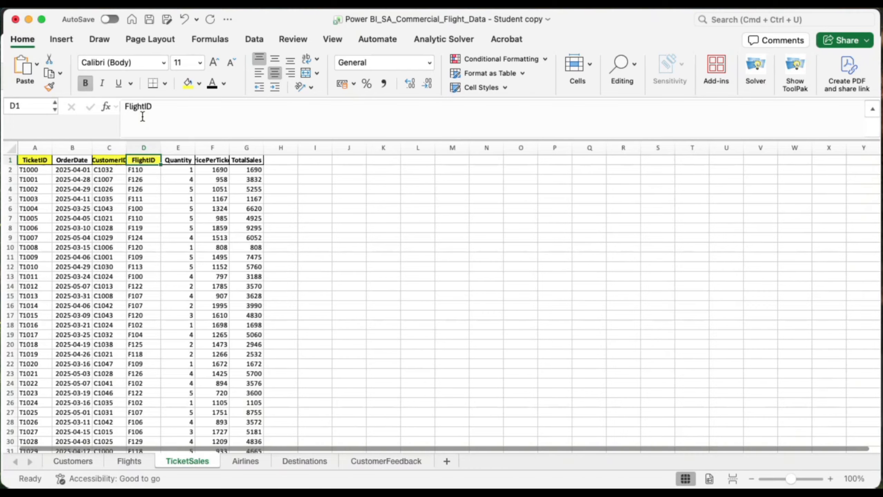
click(109, 159)
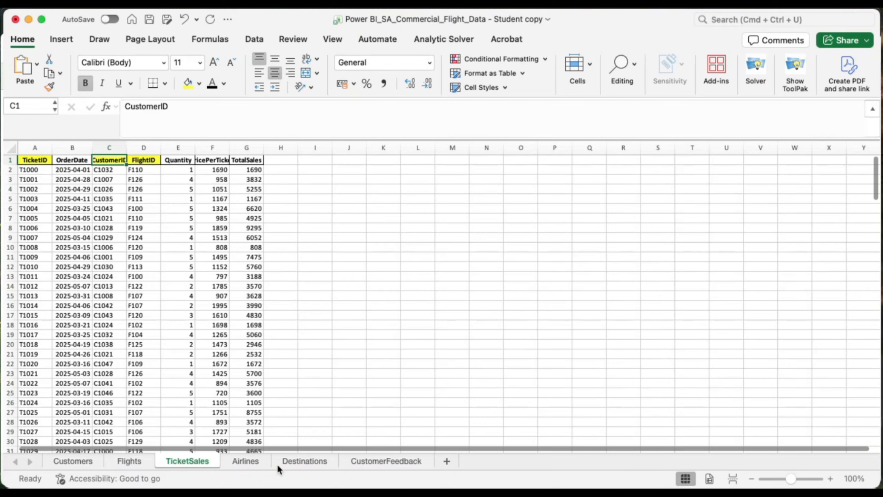
Fill the AirlineName header cell A1 on the Airlines sheet with yellow and compare its entries with the Airline column on the Flights sheet
click(242, 461)
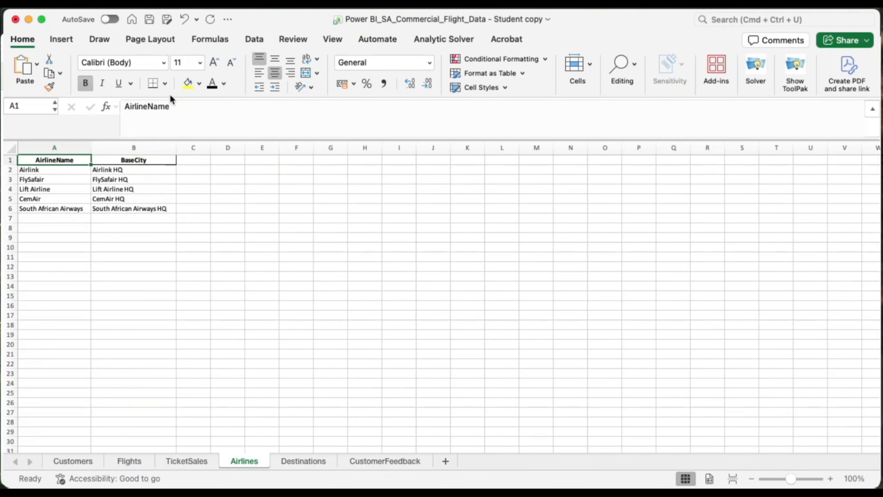
click(188, 83)
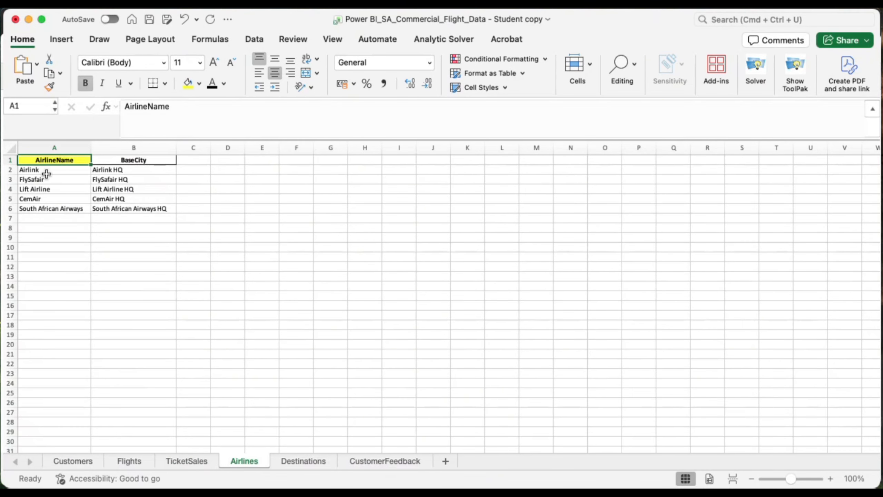
drag(46, 174, 49, 208)
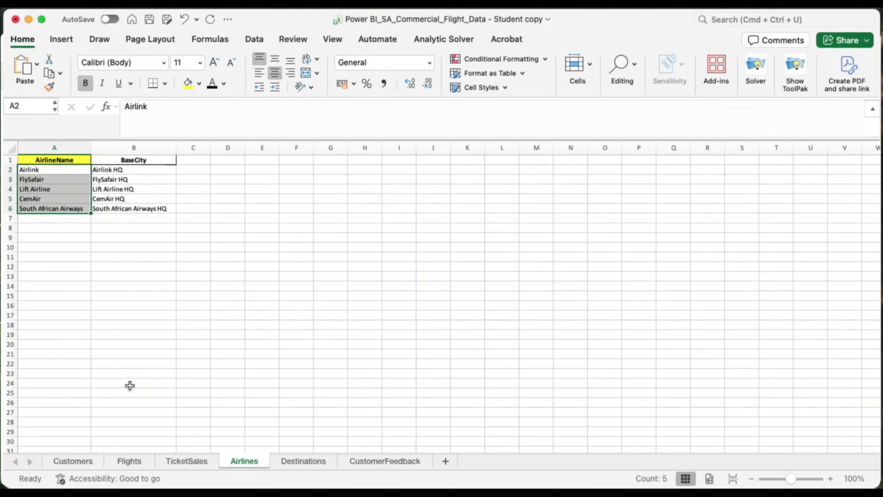
click(129, 461)
drag(71, 170, 79, 229)
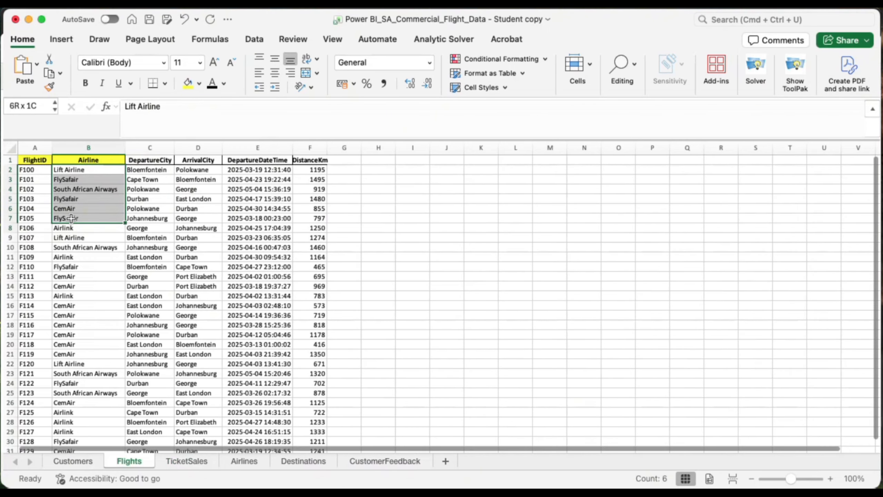
click(264, 462)
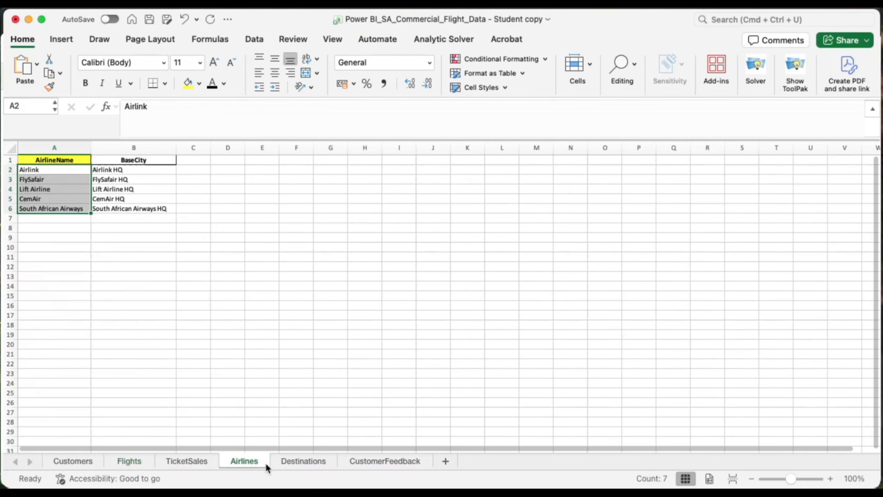
Look through the Airlines, TicketSales, Flights and Customers sheets for a column that matches a field on the Destinations sheet
click(299, 462)
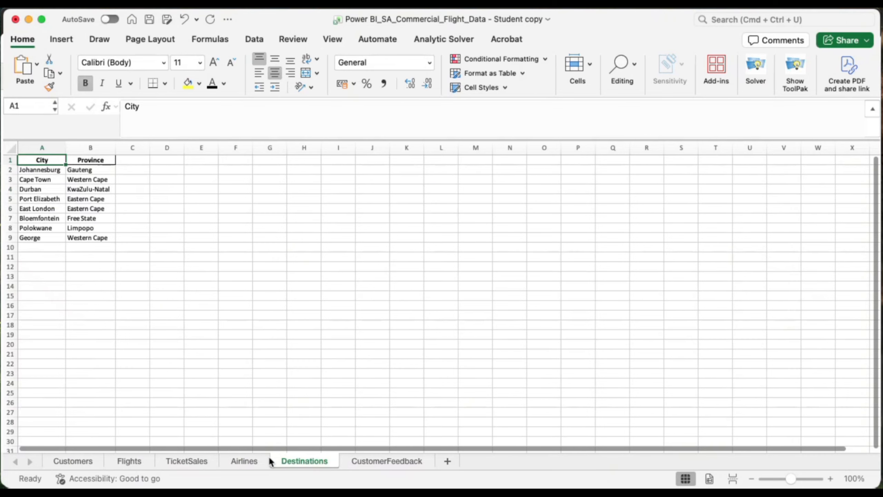
click(240, 463)
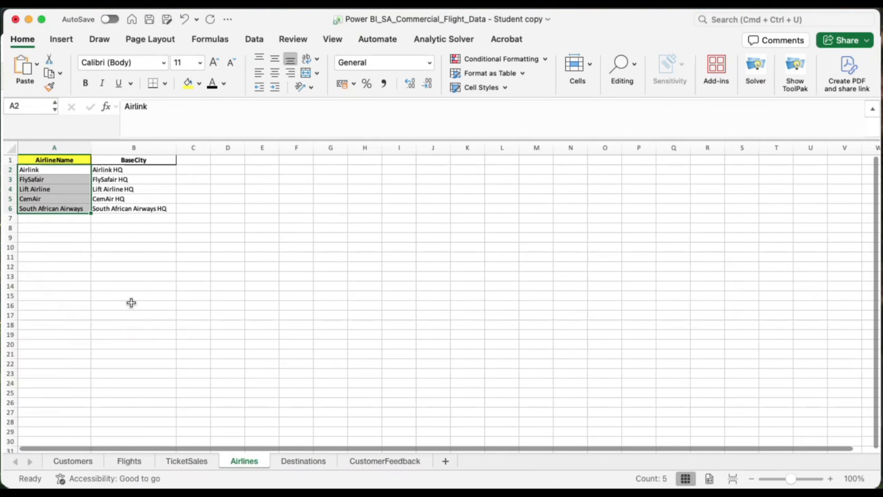
click(191, 462)
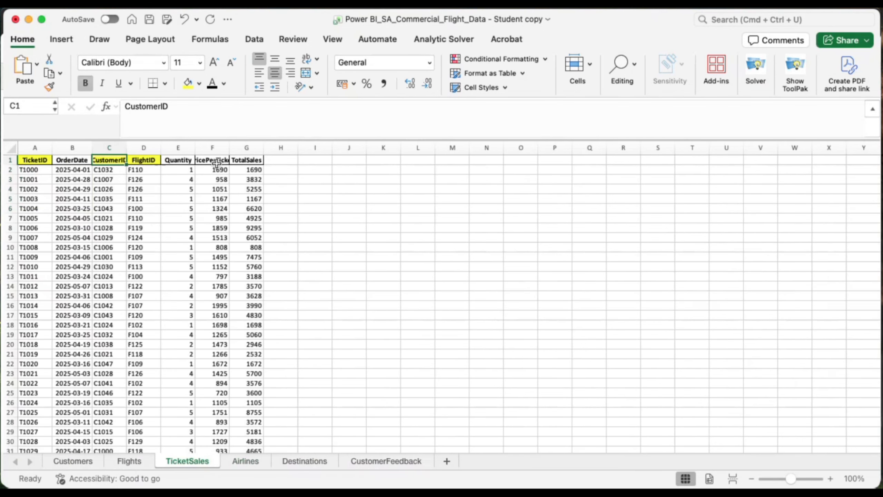
click(128, 460)
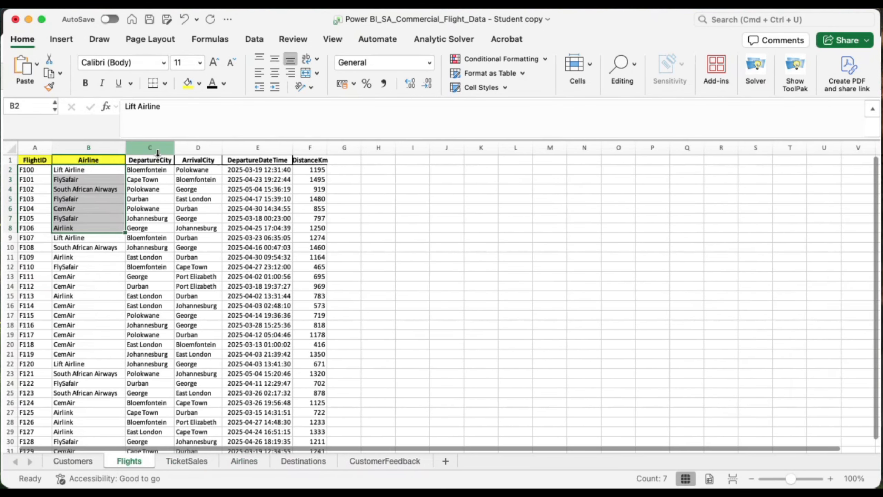
click(74, 460)
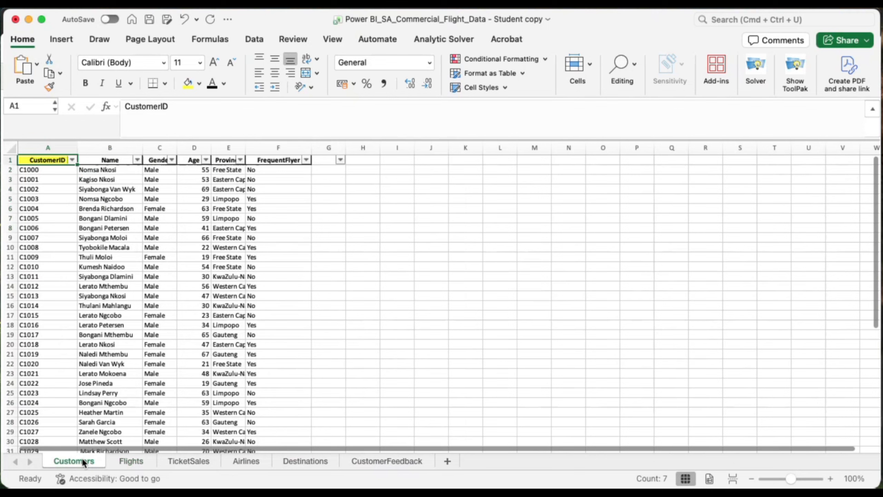
click(230, 160)
Fill the Province header cells B1 on the Destinations sheet and E1 on the Customers sheet with yellow, checking both sheets
click(315, 461)
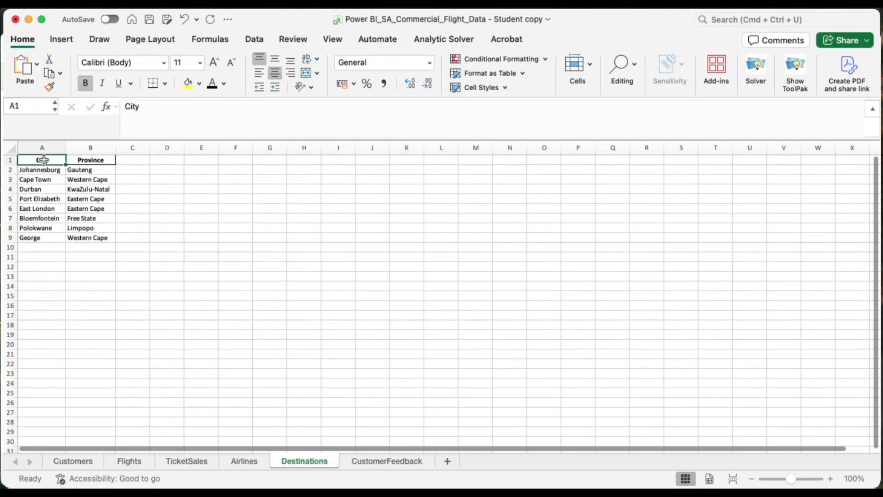
click(90, 160)
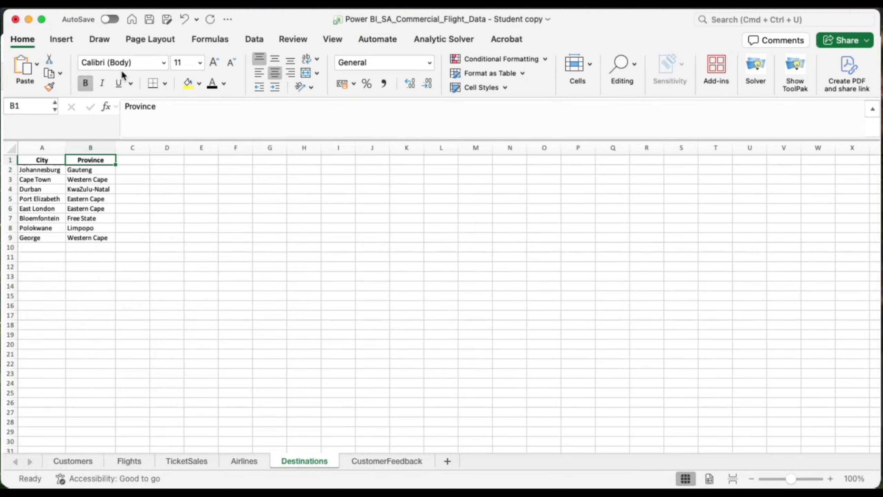
click(184, 83)
click(73, 461)
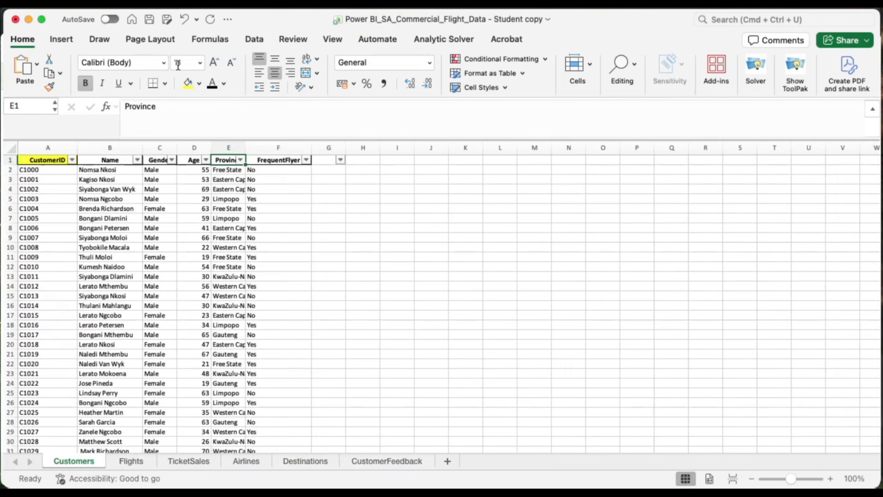
click(188, 84)
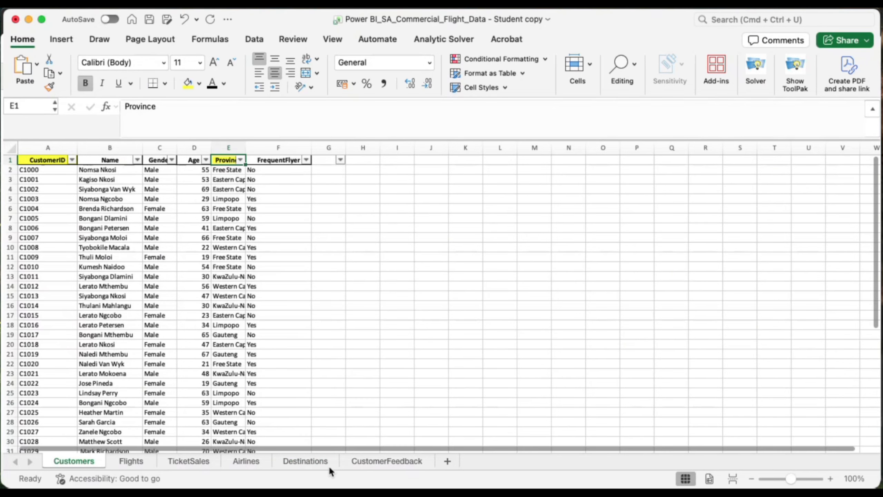
click(310, 461)
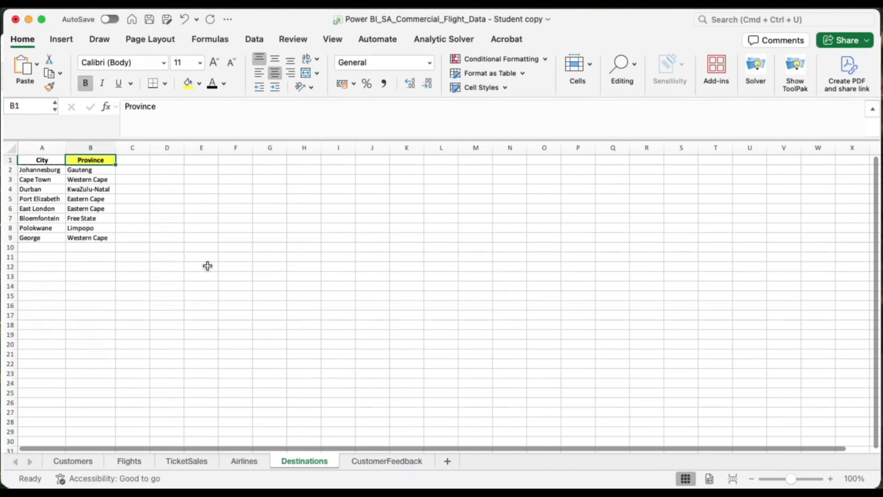
click(77, 461)
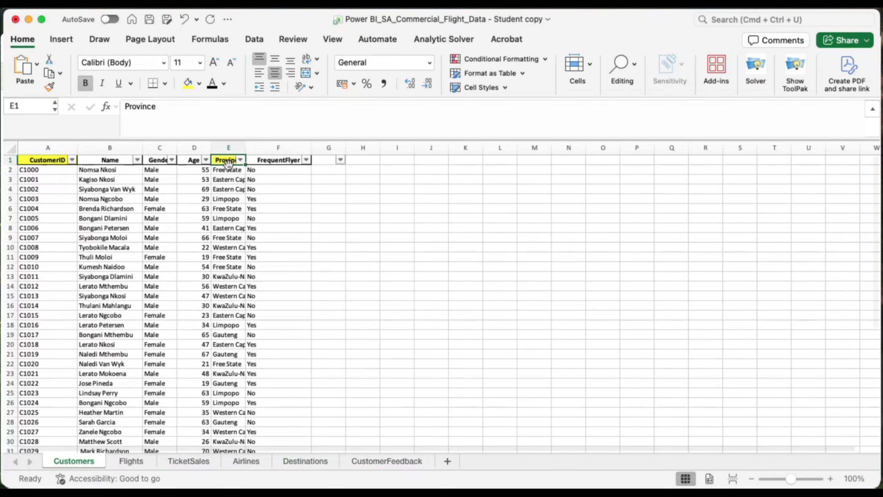
Fill the FeedbackID and CustomerID header cells A1 and B1 on the CustomerFeedback sheet with yellow
click(394, 462)
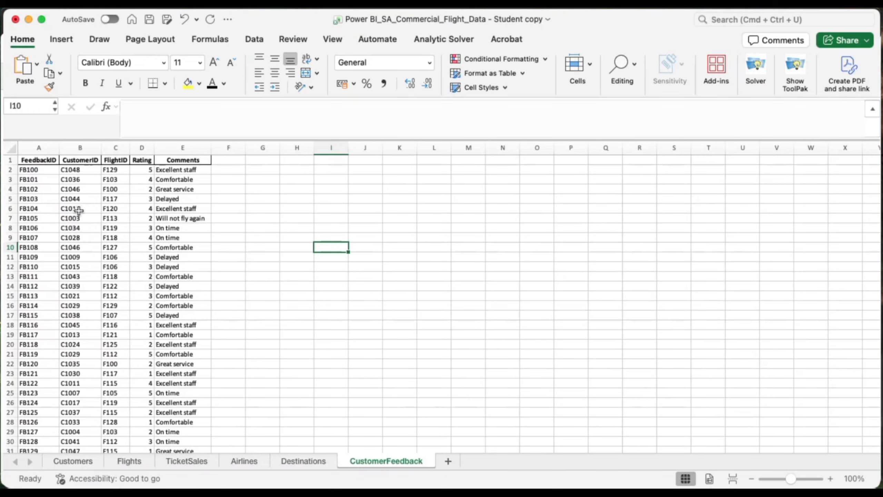
click(37, 170)
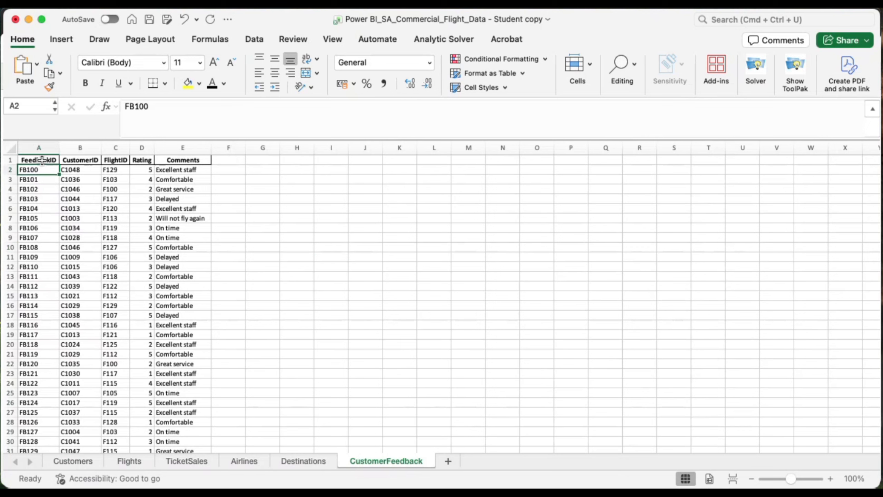
click(46, 160)
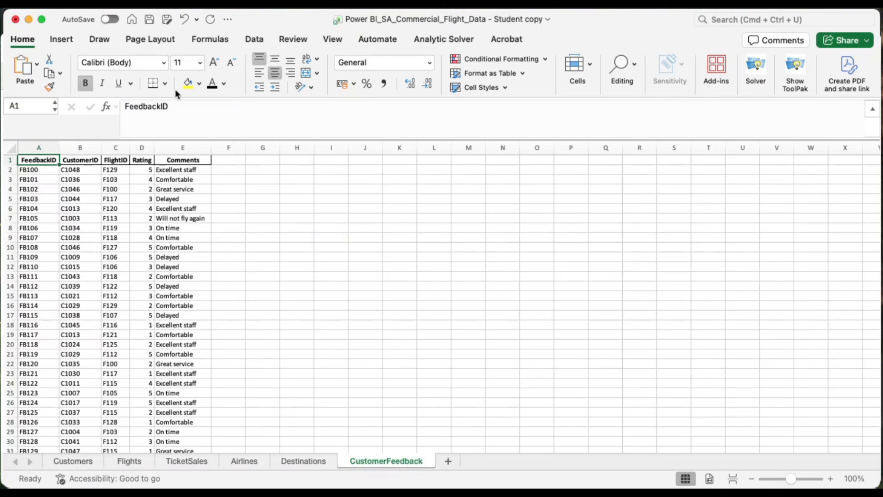
click(188, 83)
click(84, 159)
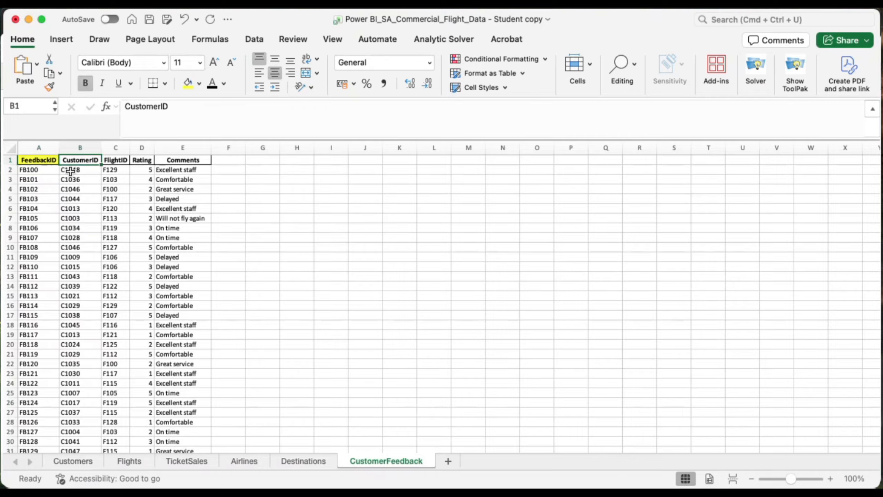
click(189, 83)
Remove the fill color from the FeedbackID header cell A1 on the CustomerFeedback sheet
click(41, 159)
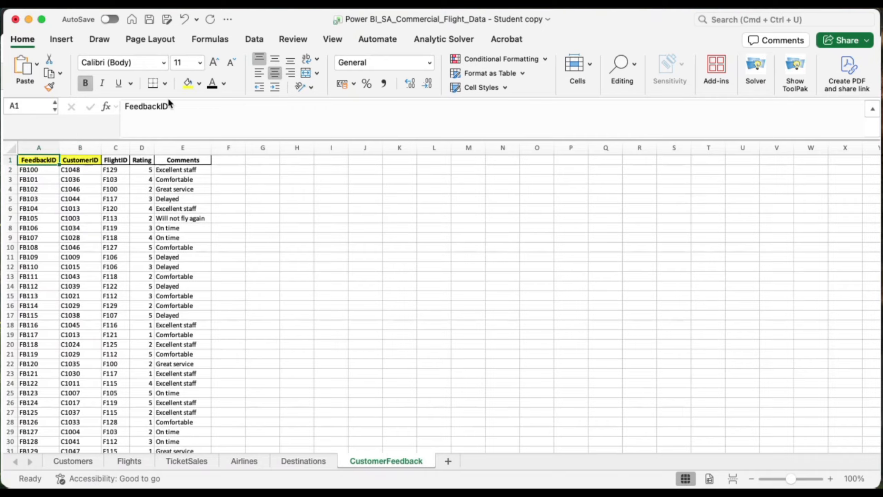
click(199, 83)
click(239, 116)
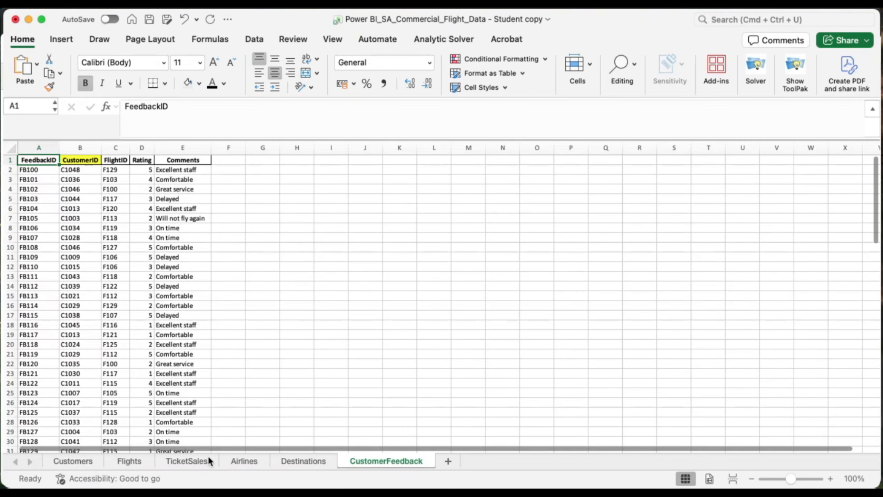
Fill the FlightID header cell C1 on the CustomerFeedback sheet with yellow
click(89, 160)
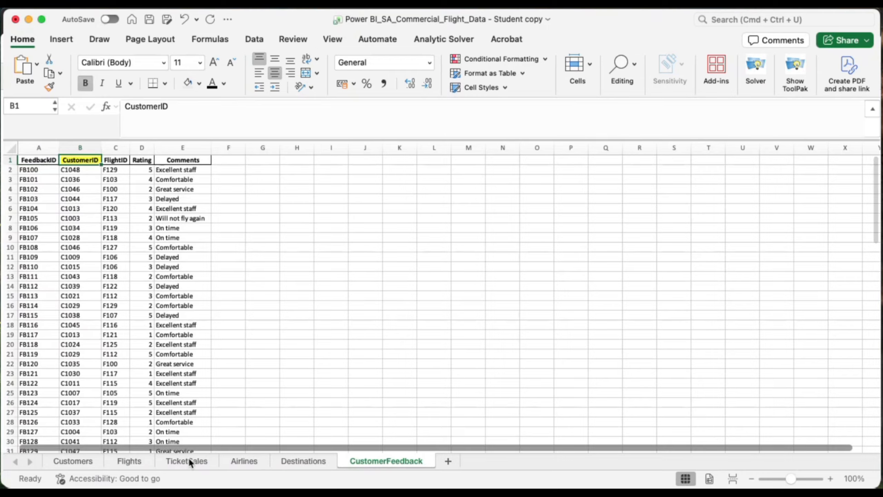
click(116, 163)
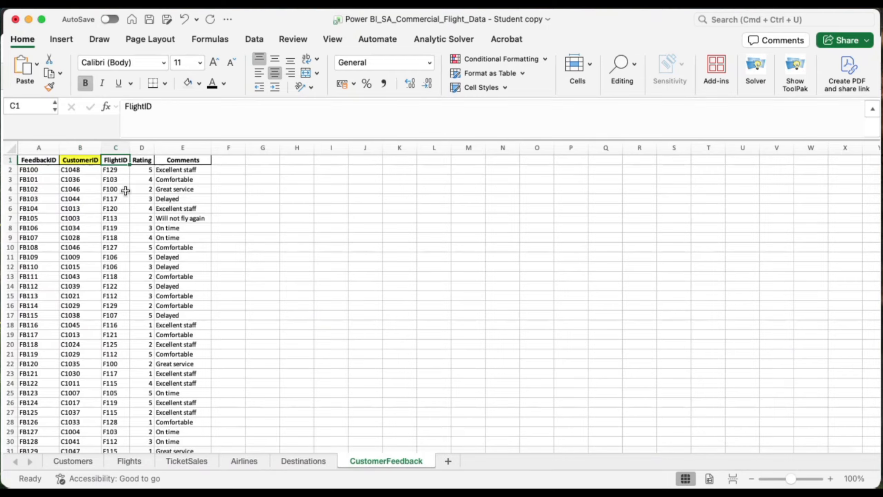
click(200, 83)
click(229, 241)
click(141, 189)
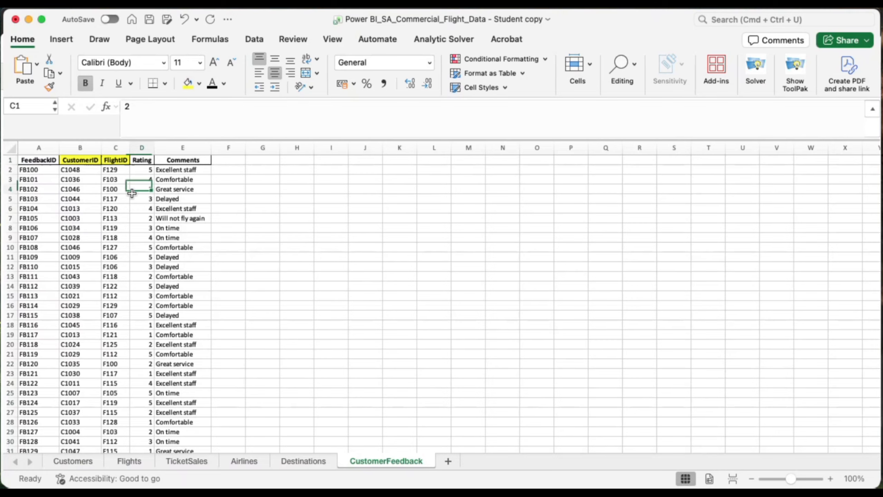
click(108, 160)
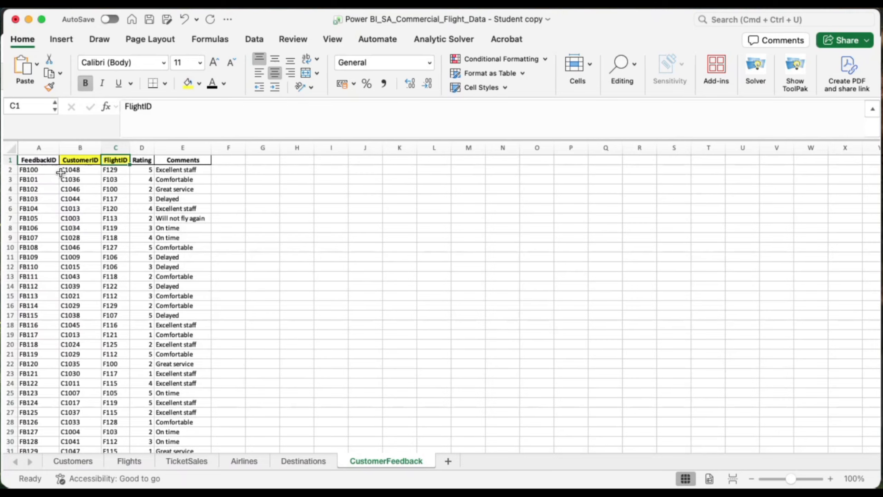
Review the first record on the CustomerFeedback sheet across its FeedbackID, CustomerID, FlightID, Rating and Comments columns, then skim the remaining rows
click(42, 170)
click(91, 170)
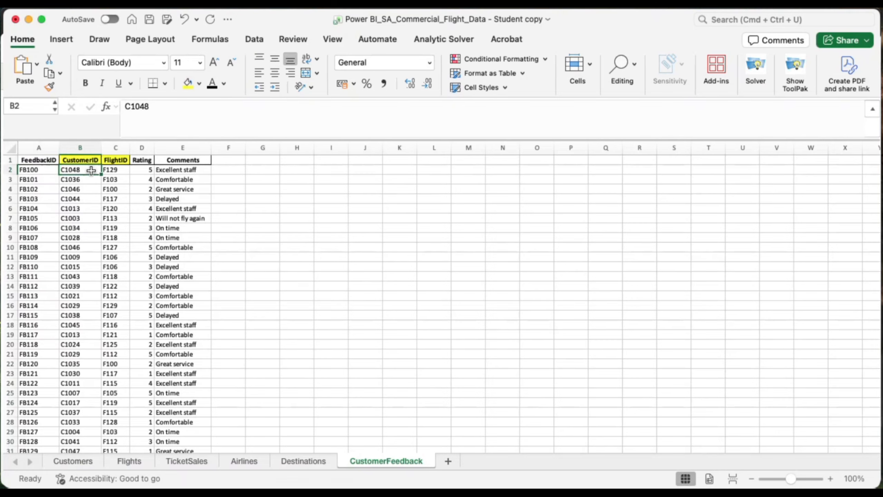
click(187, 171)
click(215, 171)
click(108, 169)
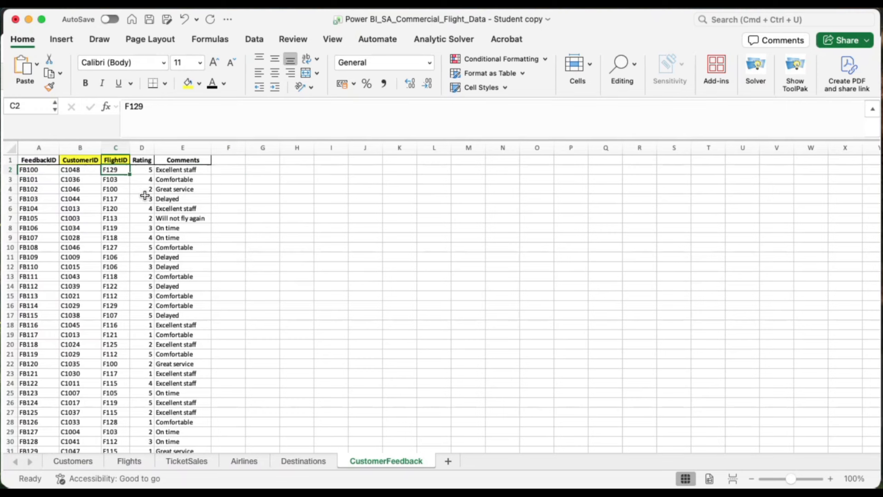
click(147, 170)
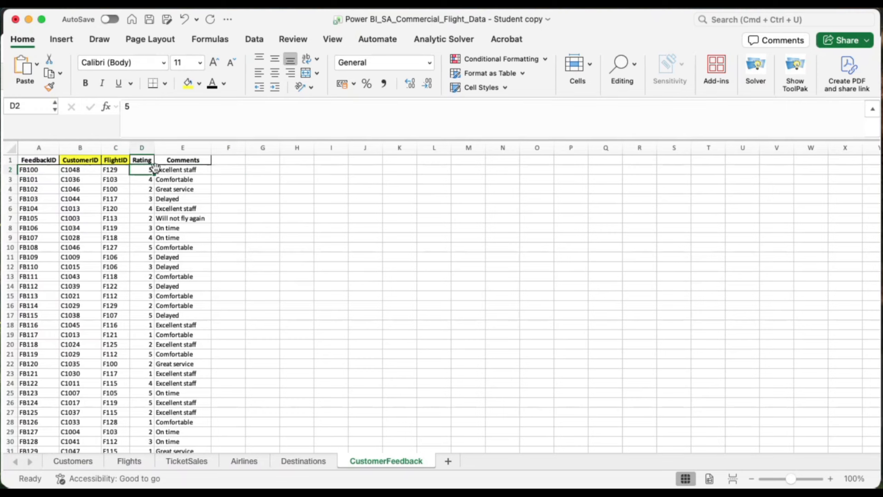
click(185, 170)
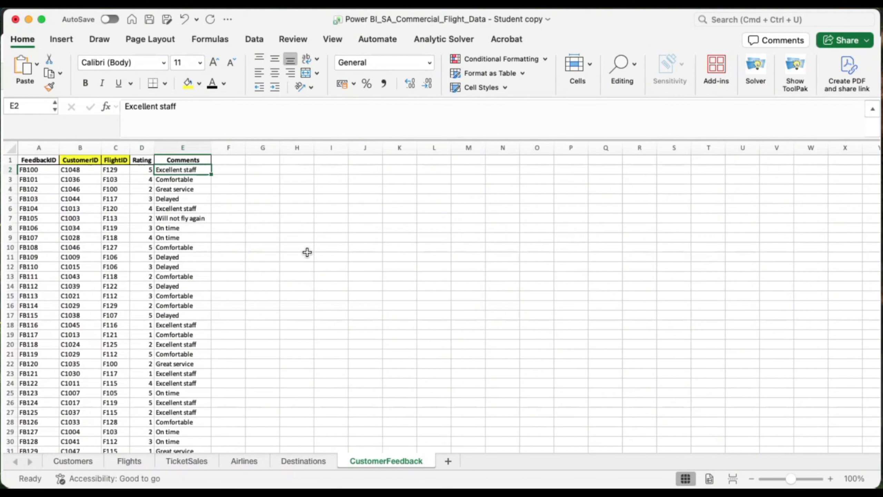
click(271, 295)
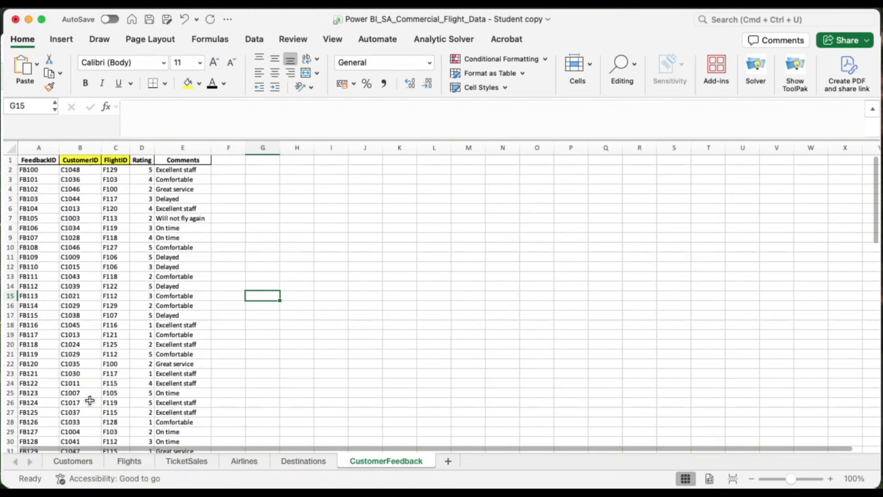
scroll(153, 397, down, 5)
scroll(104, 435, up, 5)
Return to the Customers sheet, switch to Power BI in the browser, and load only the Airlines table into Power Query for transformation
click(73, 460)
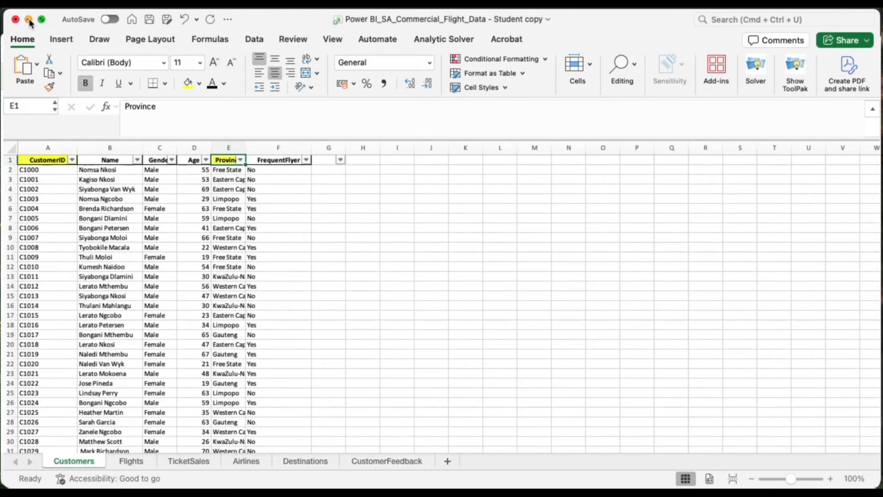
click(29, 20)
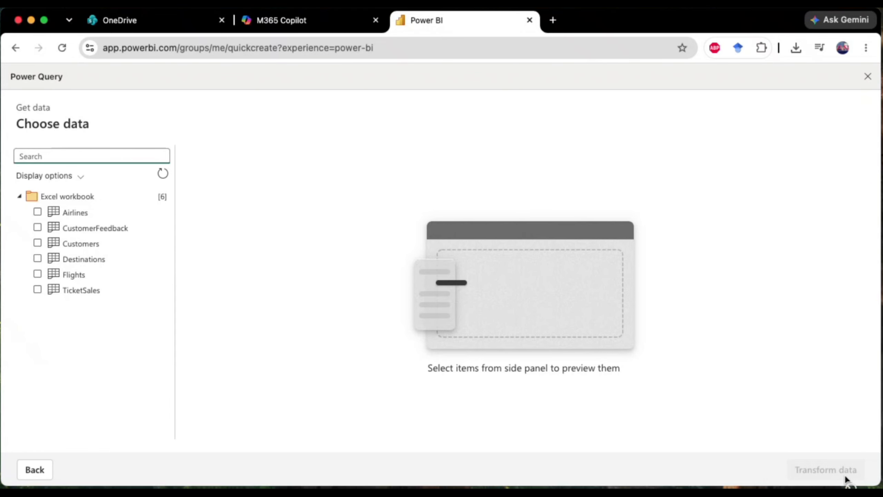
click(38, 213)
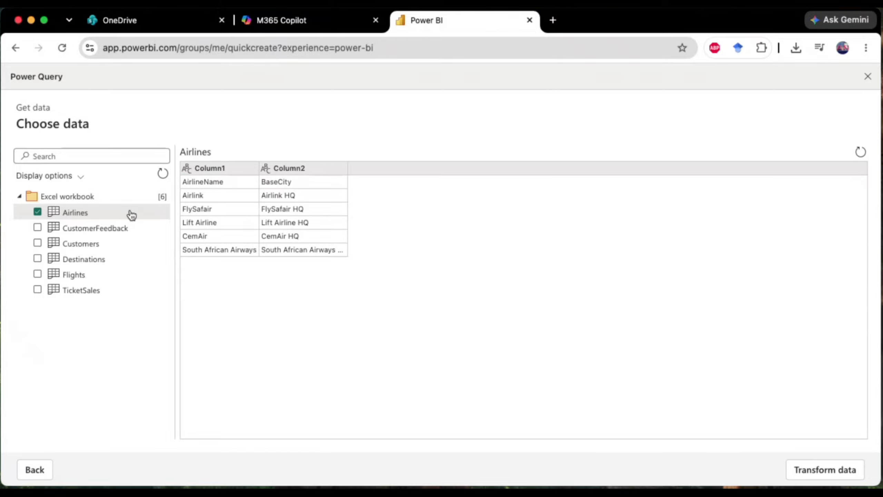
right_click(141, 214)
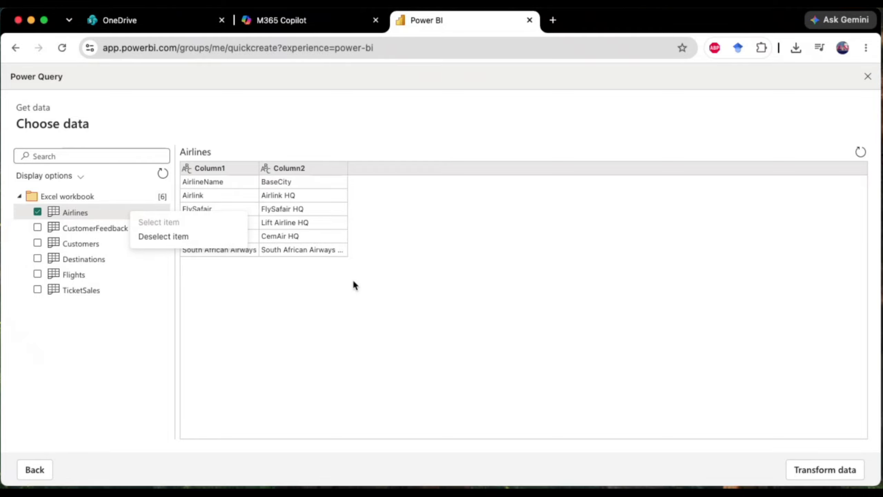
click(224, 167)
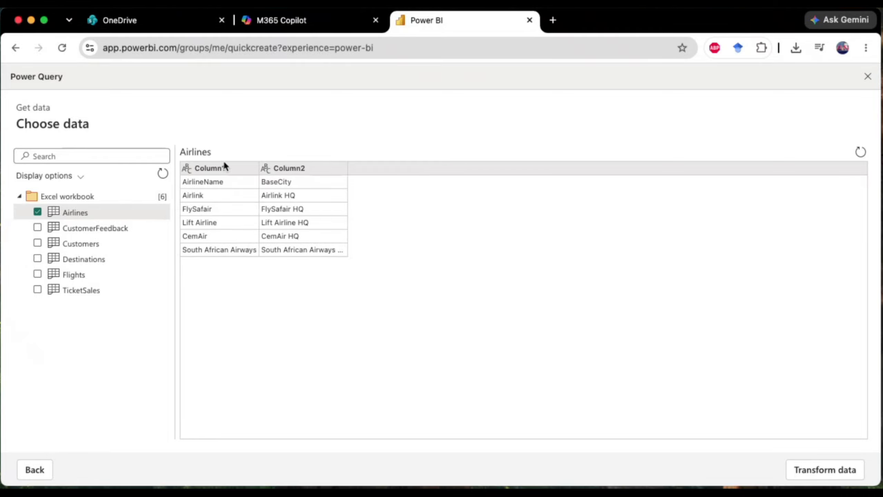
click(830, 470)
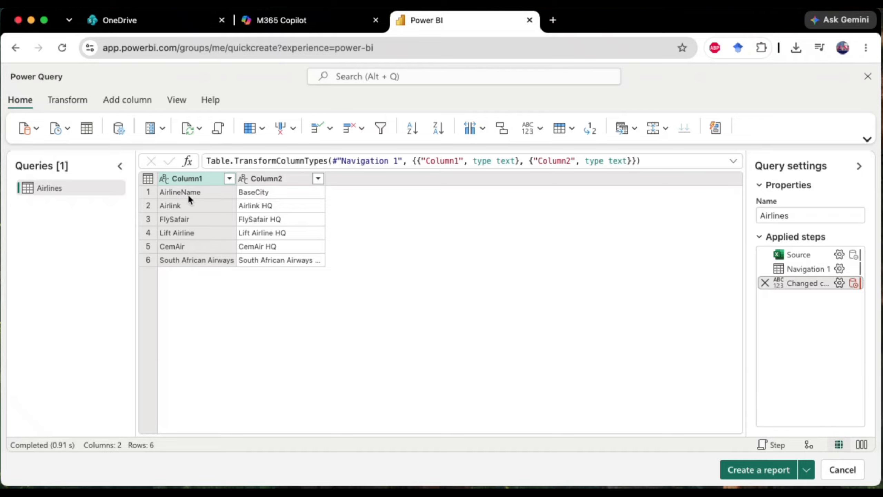
Examine the Column1 filter options, the Airlines query's own options, and the available View, Transform and Home commands
click(230, 179)
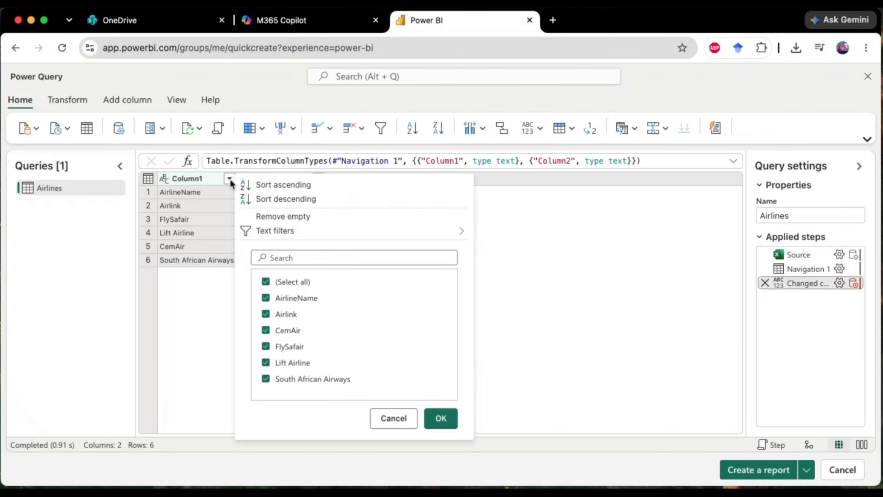
click(229, 179)
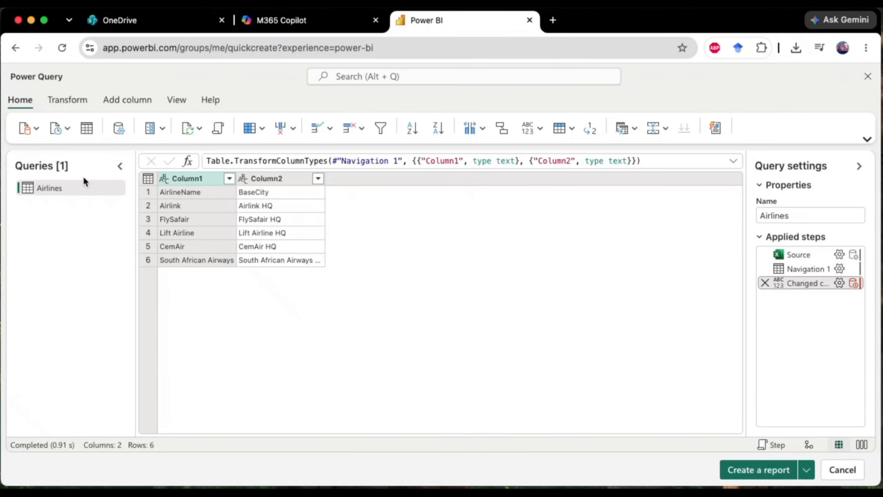
right_click(100, 191)
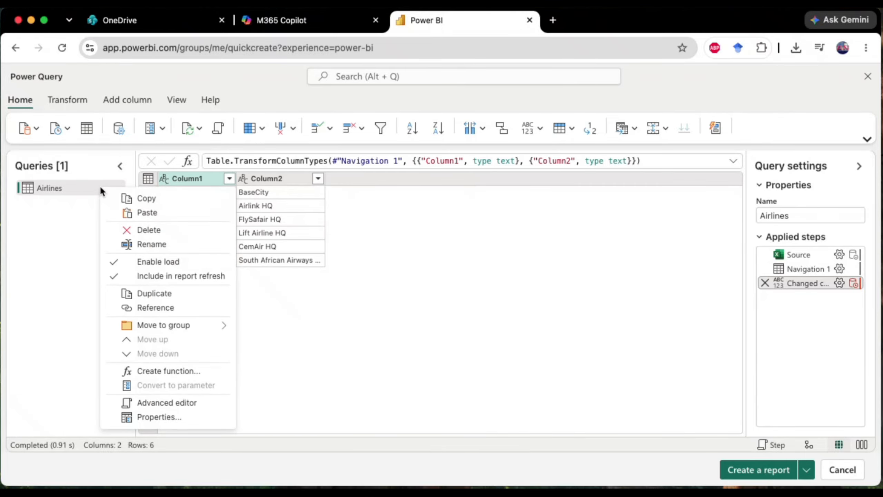
click(63, 186)
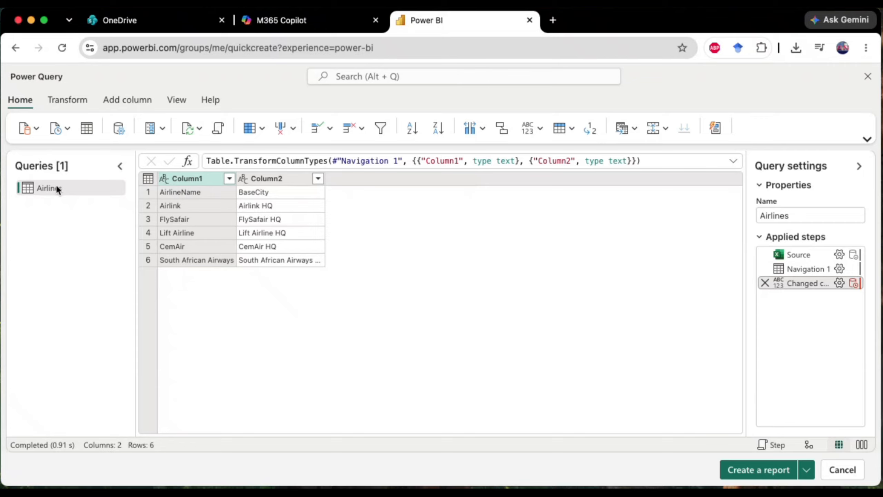
right_click(57, 186)
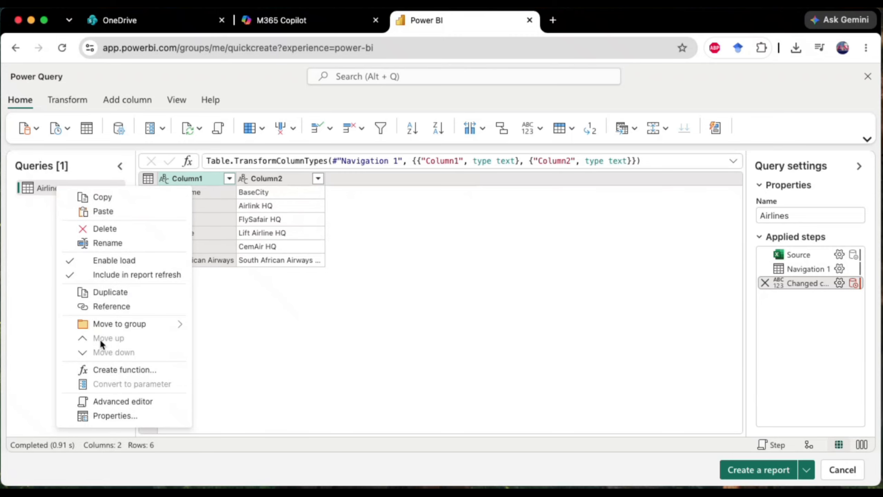
mouse_move(173, 325)
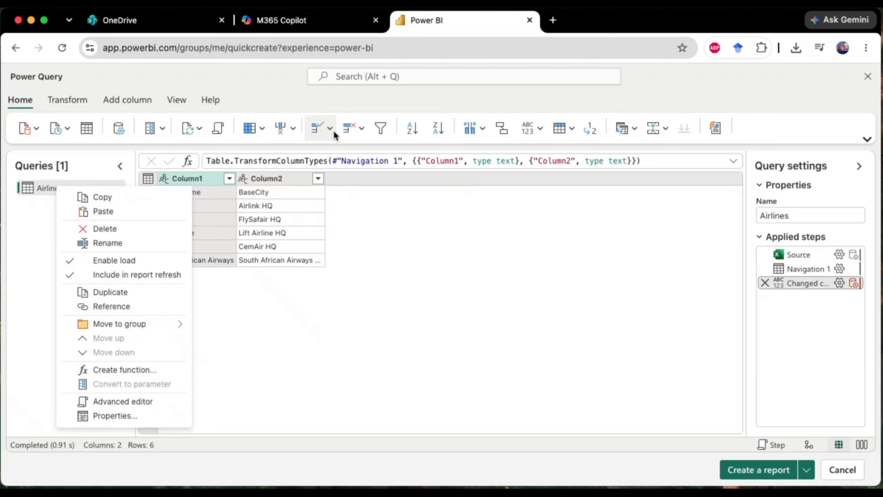
click(175, 100)
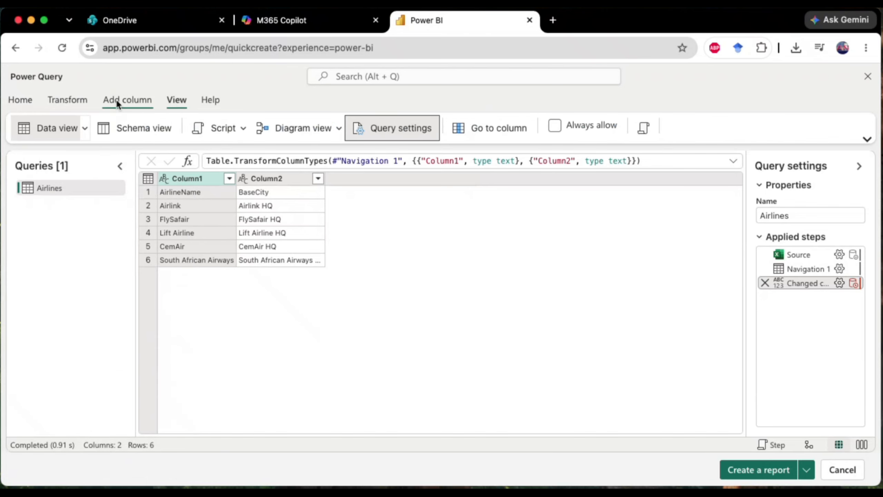
click(64, 102)
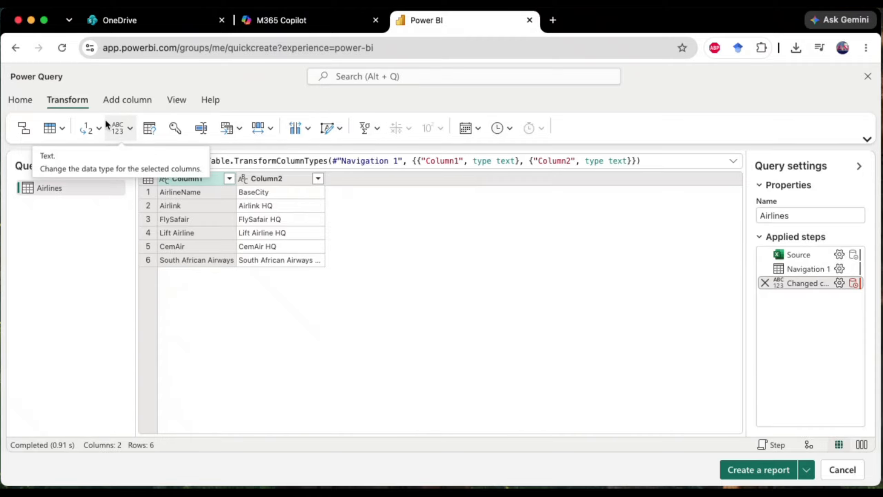
click(28, 101)
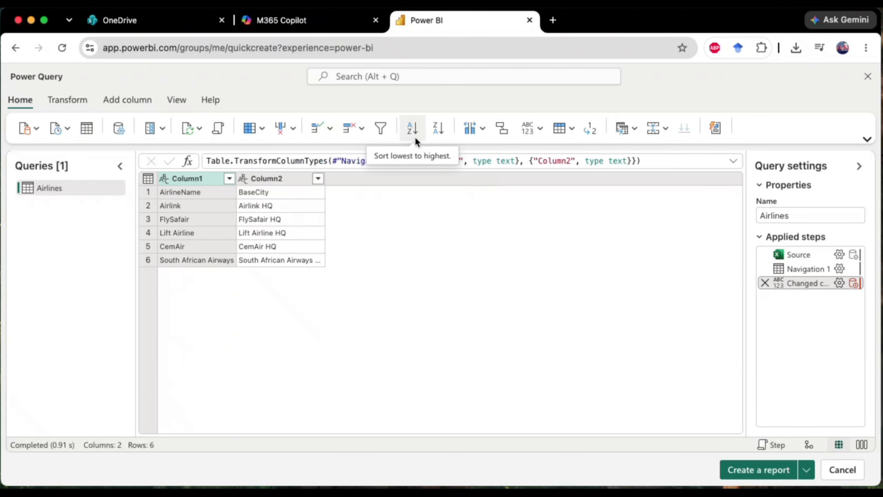
Examine the column commands offered for Column1 and the filter options of Column2 in the Airlines query
right_click(177, 179)
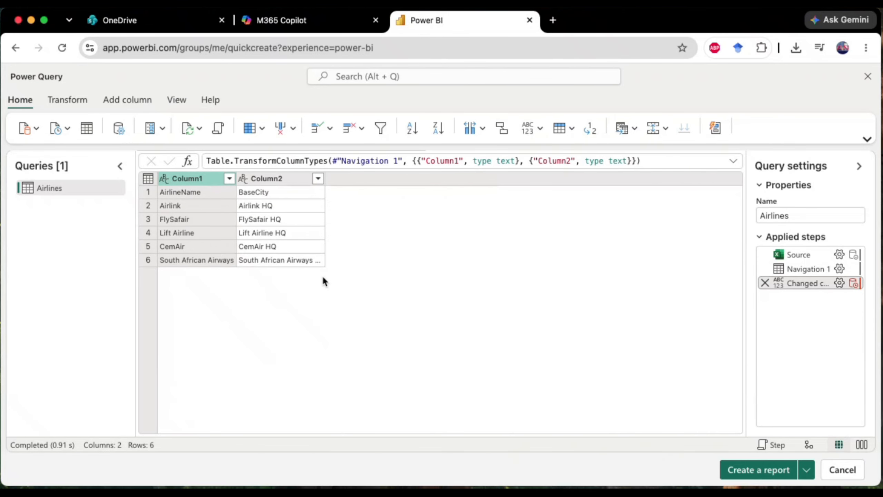
right_click(203, 178)
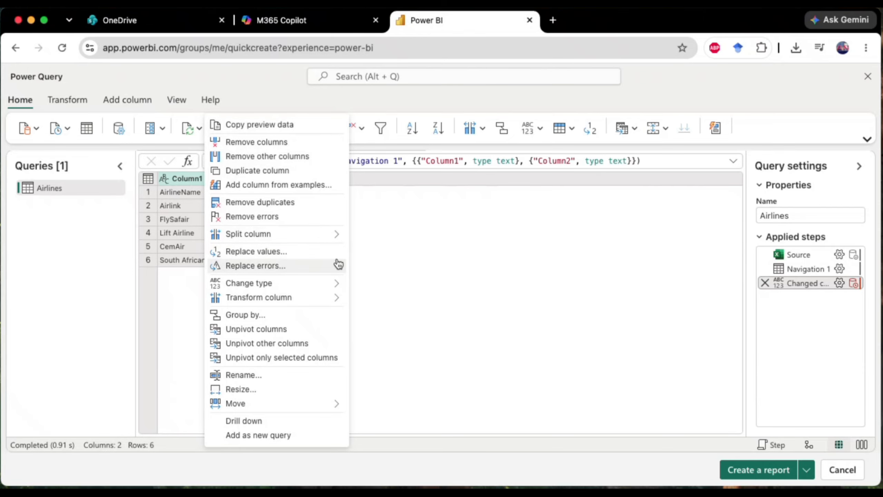
mouse_move(337, 291)
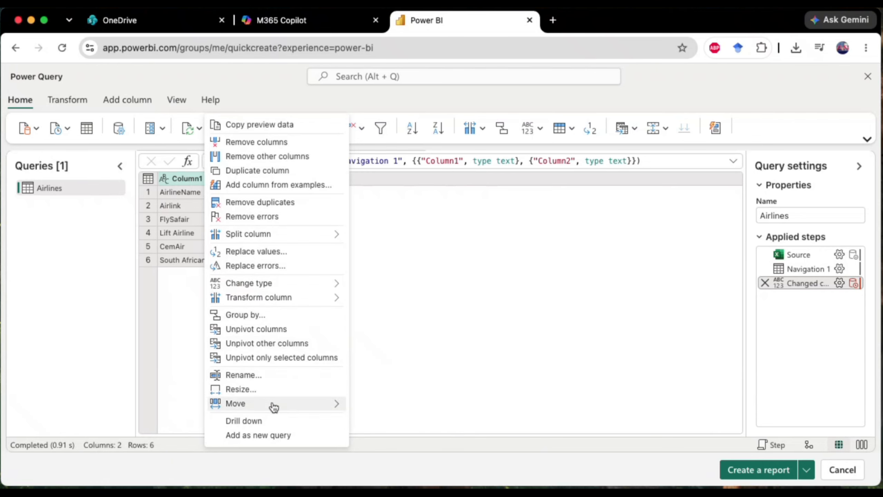
mouse_move(275, 409)
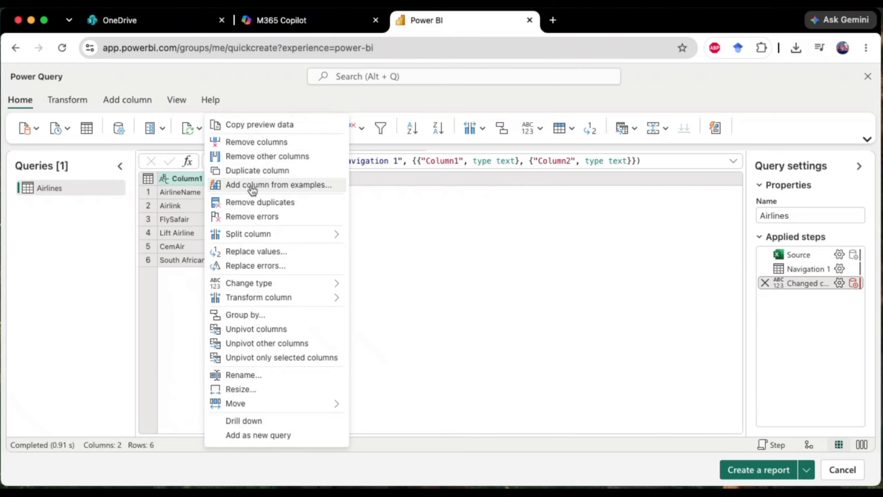
mouse_move(306, 235)
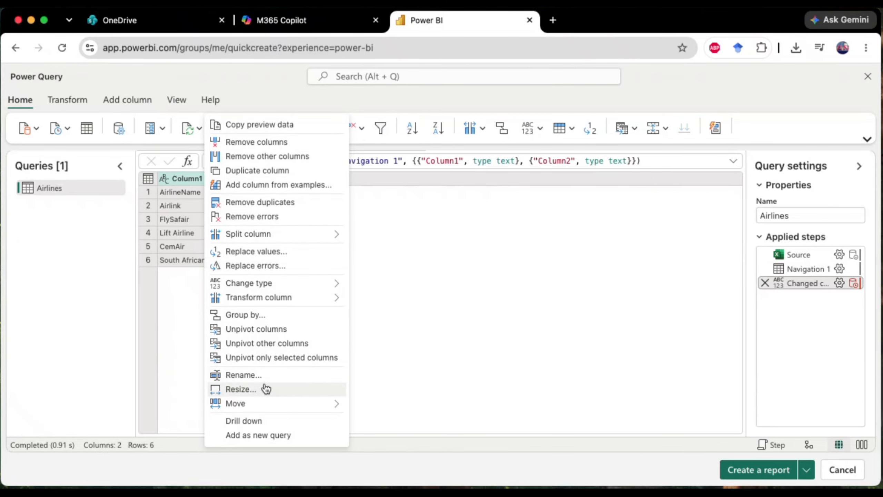
click(469, 275)
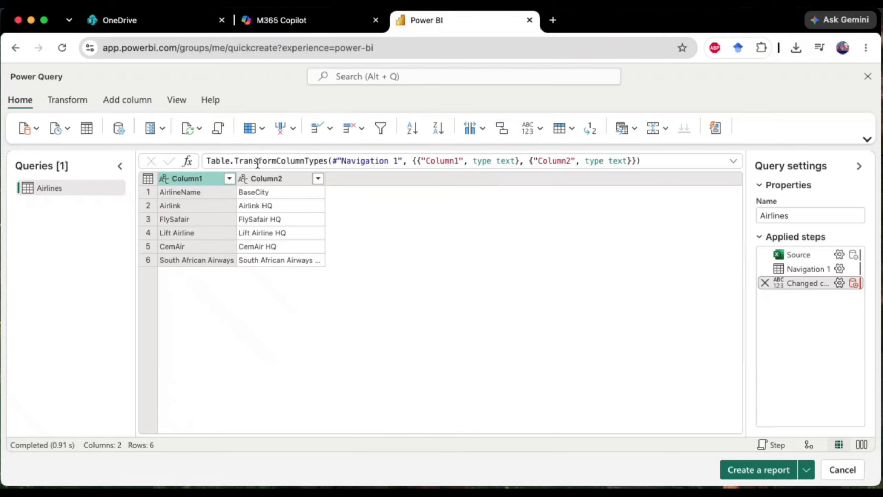
right_click(320, 179)
click(316, 177)
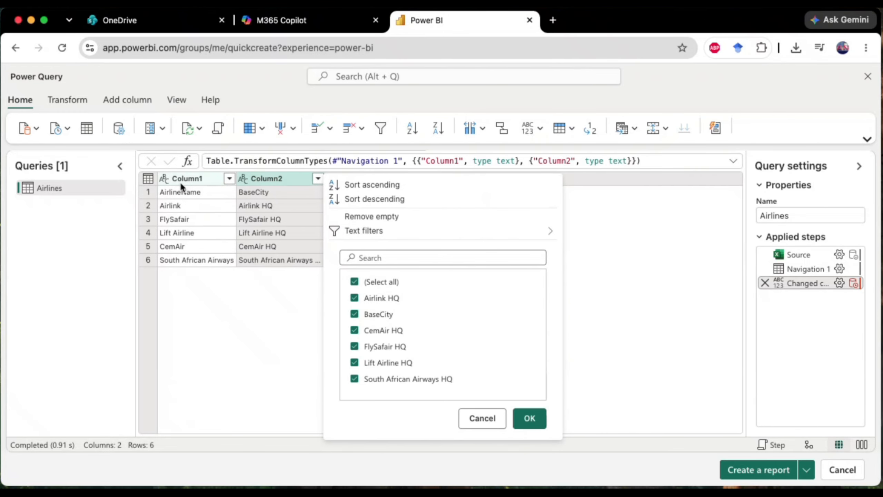
click(243, 326)
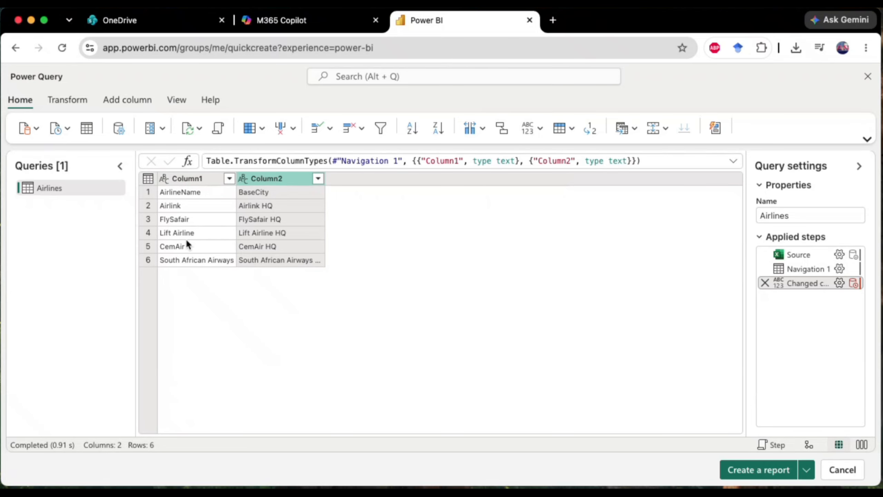
Promote the first row of the Airlines query to column headers
click(148, 179)
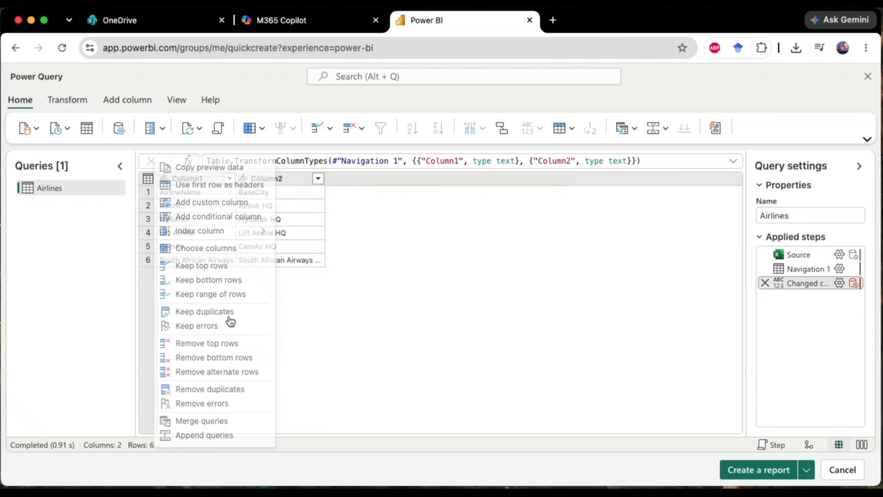
click(412, 315)
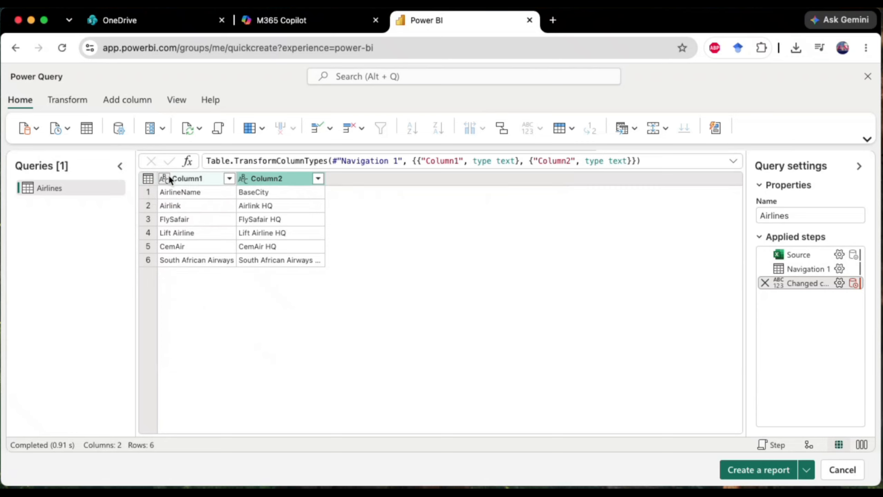
click(146, 180)
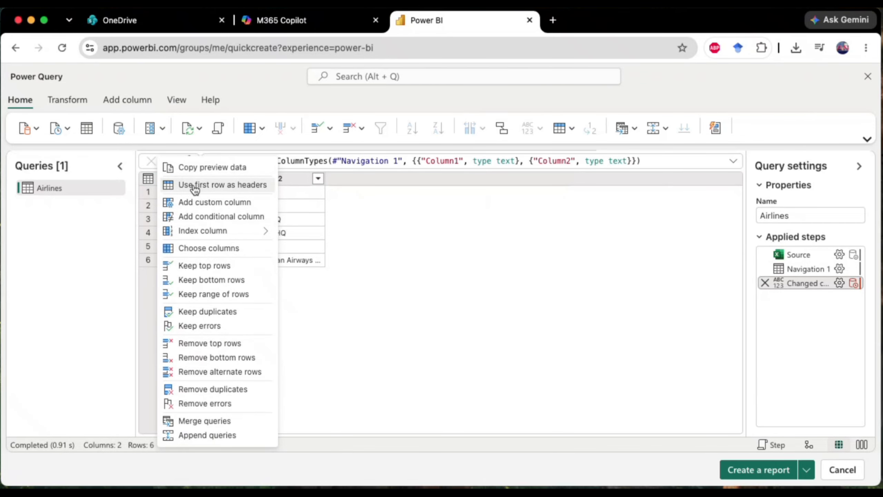
click(226, 188)
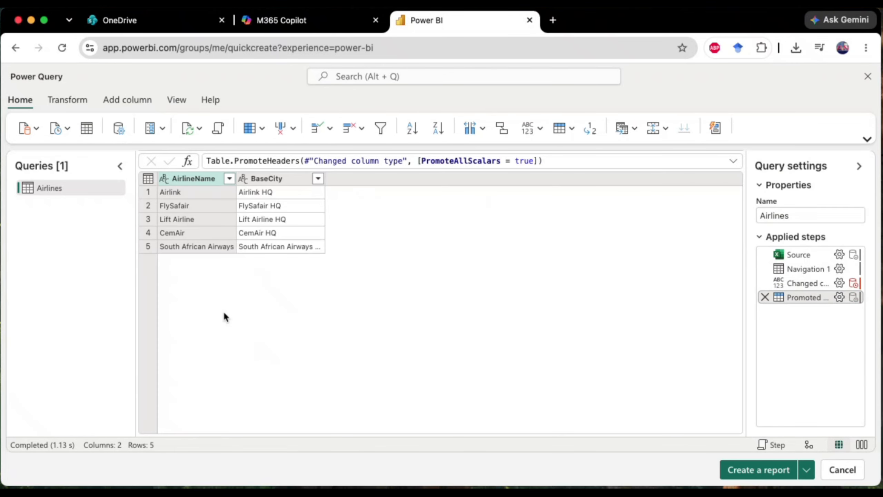
click(201, 178)
click(807, 470)
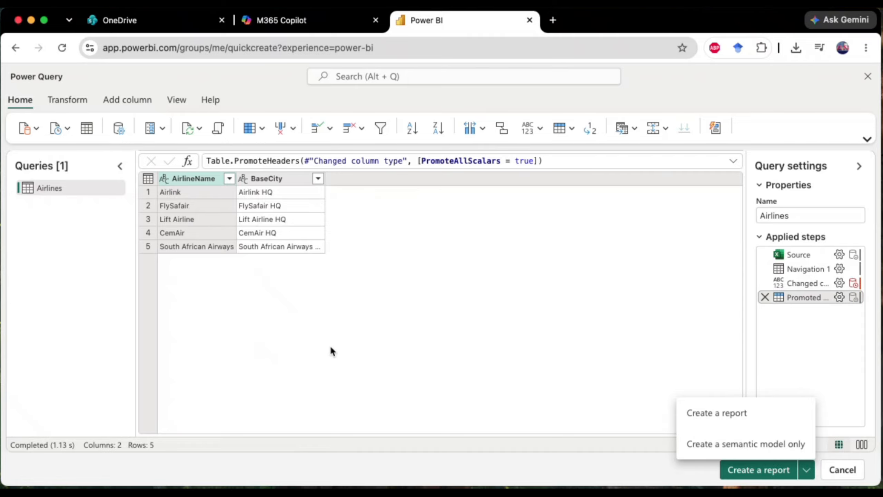
click(8, 105)
click(85, 99)
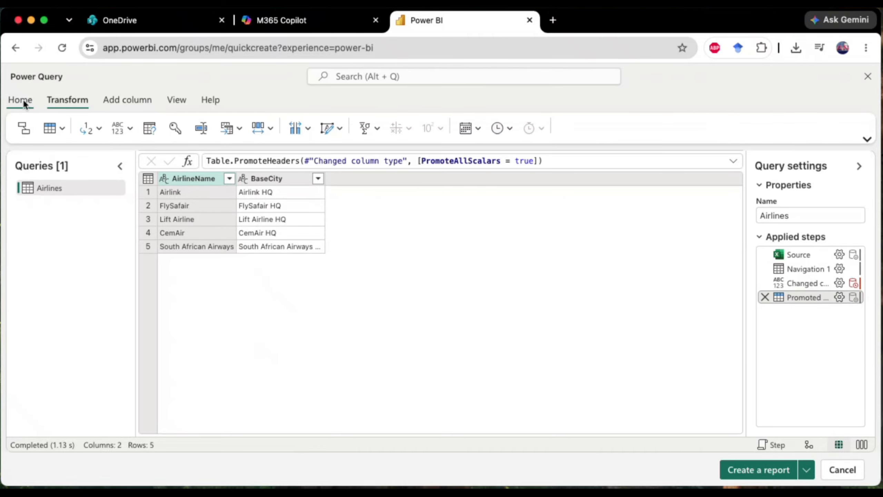
click(23, 99)
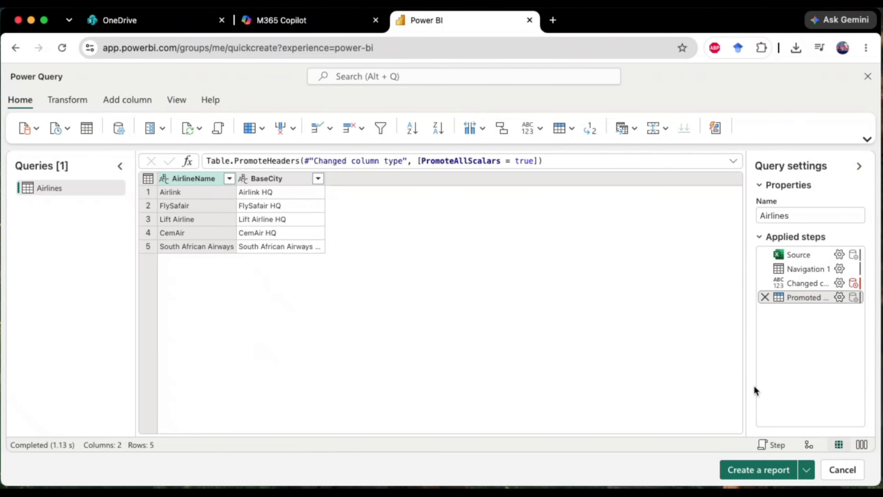
Create only a semantic model from the Airlines query in My workspace, named "SA commercial flights Data"
click(806, 470)
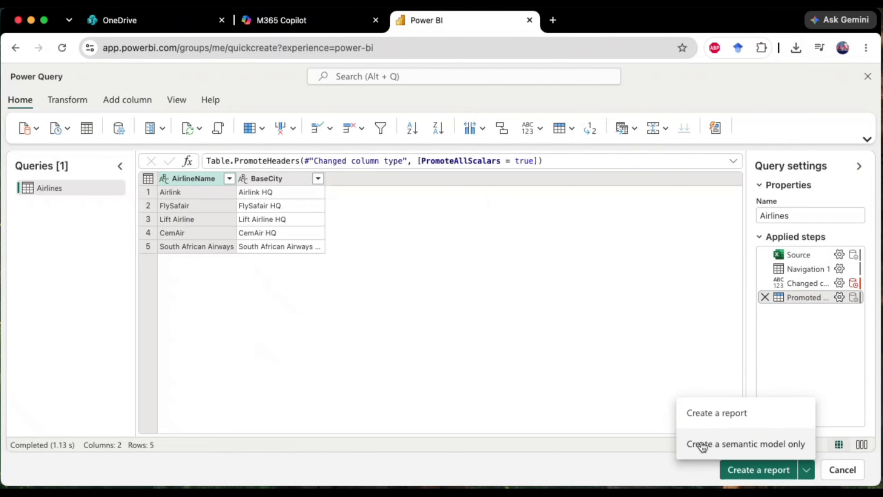
click(769, 446)
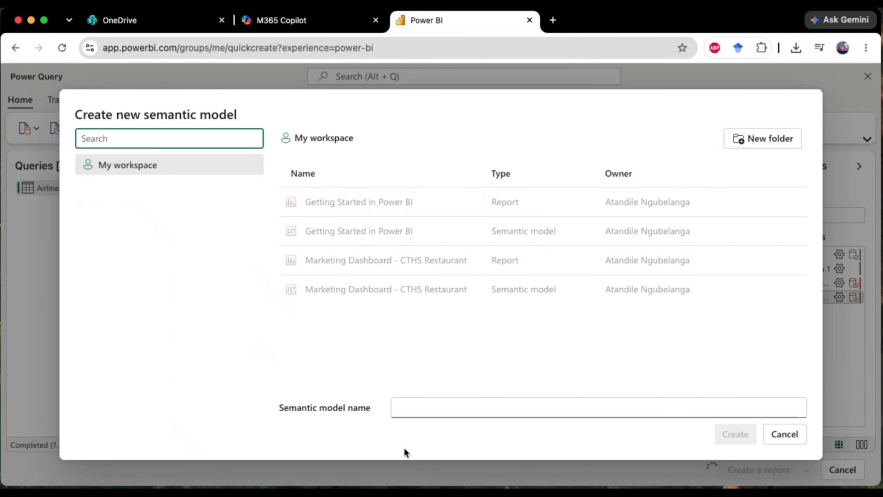
click(410, 401)
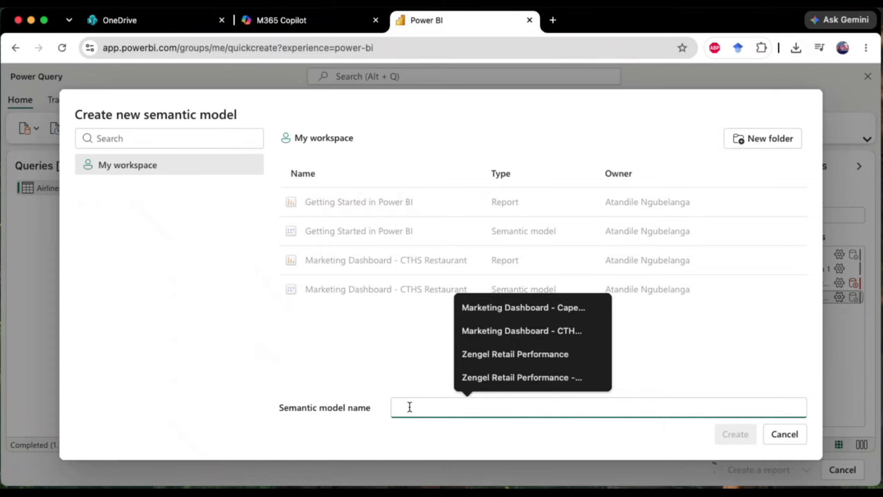
text(SA )
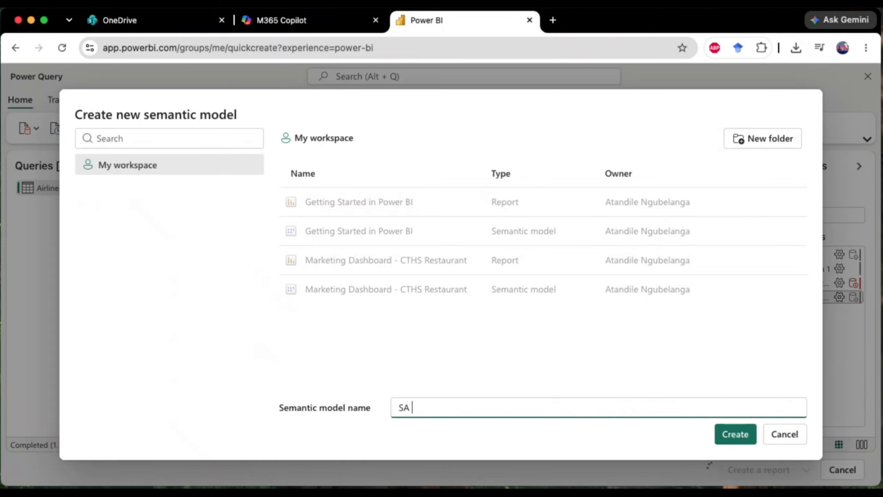
text(commercial flights Data)
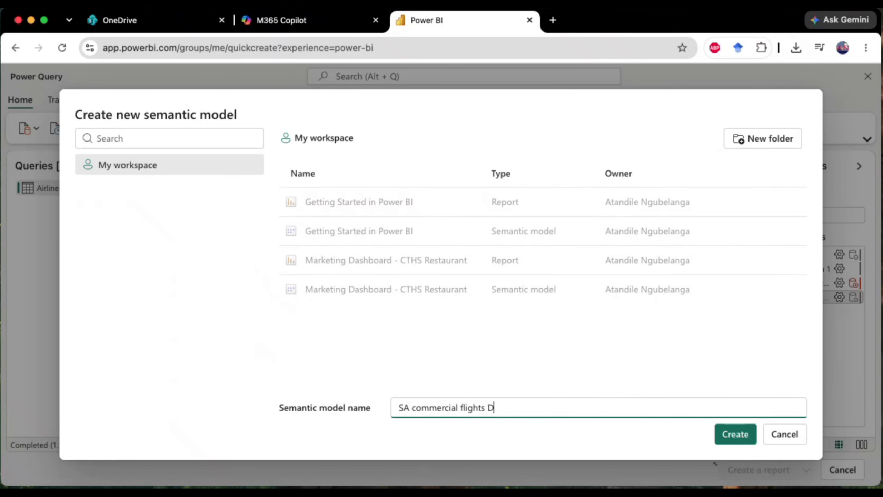
click(742, 436)
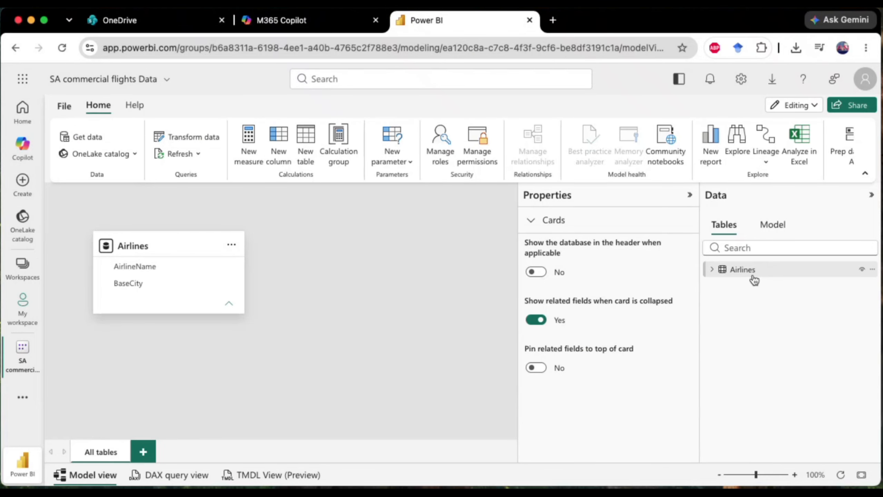
Examine the Airlines table's fields and the semantic model's item categories, dismissing the introductory notice, then return to the table list
click(710, 271)
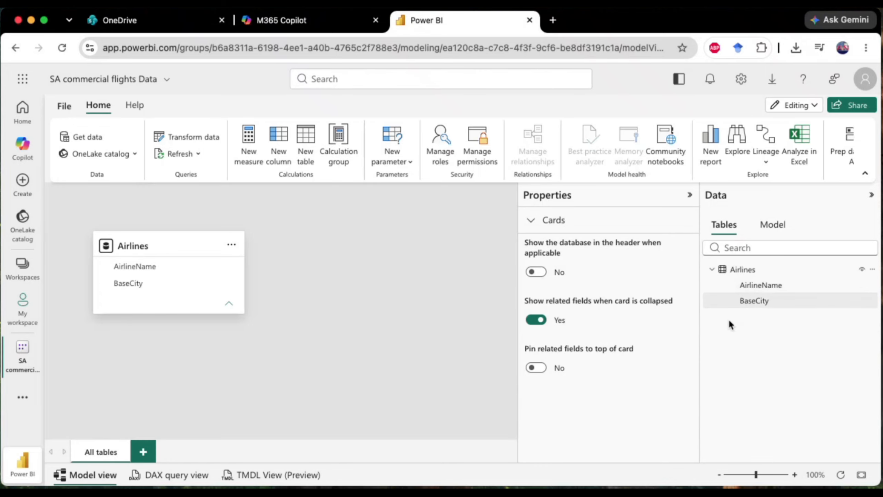
click(770, 226)
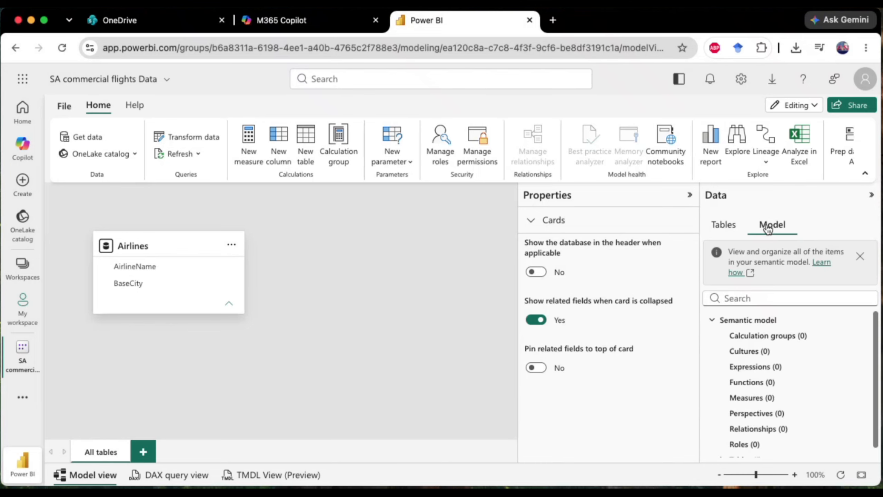
click(712, 320)
click(859, 258)
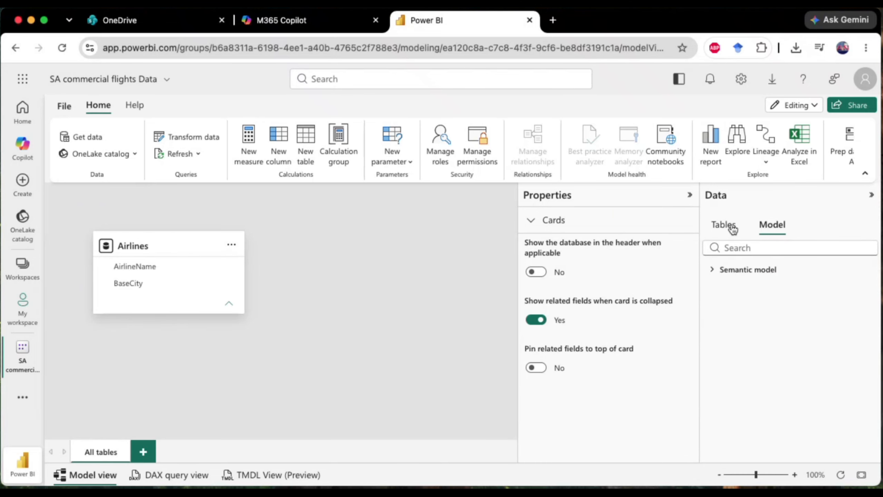
click(712, 269)
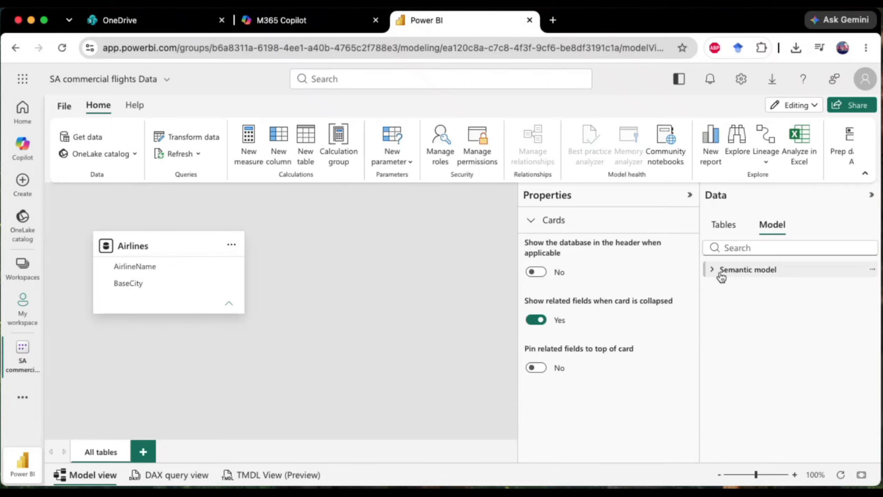
click(710, 270)
click(723, 411)
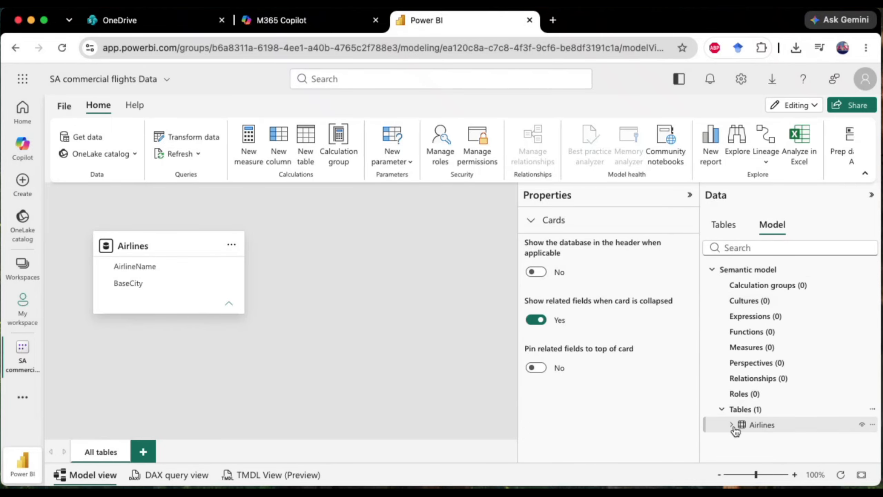
click(723, 224)
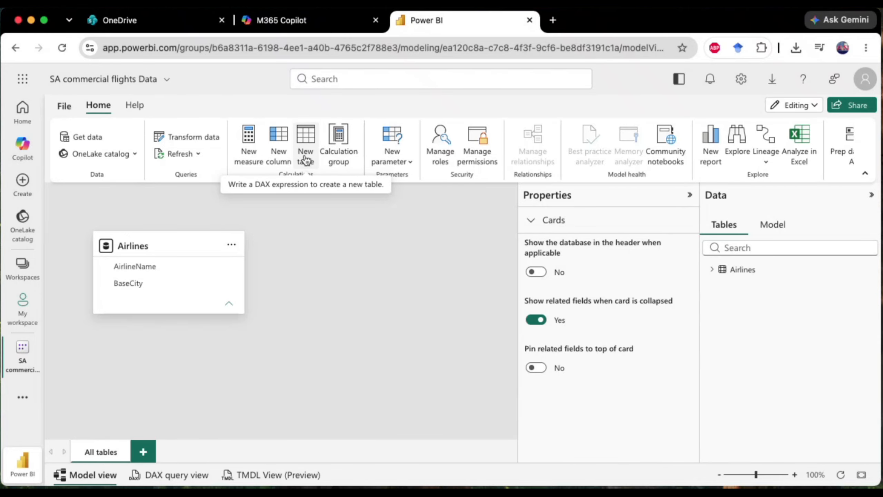
Start a new DAX calculated table in the model and remove it again
click(307, 136)
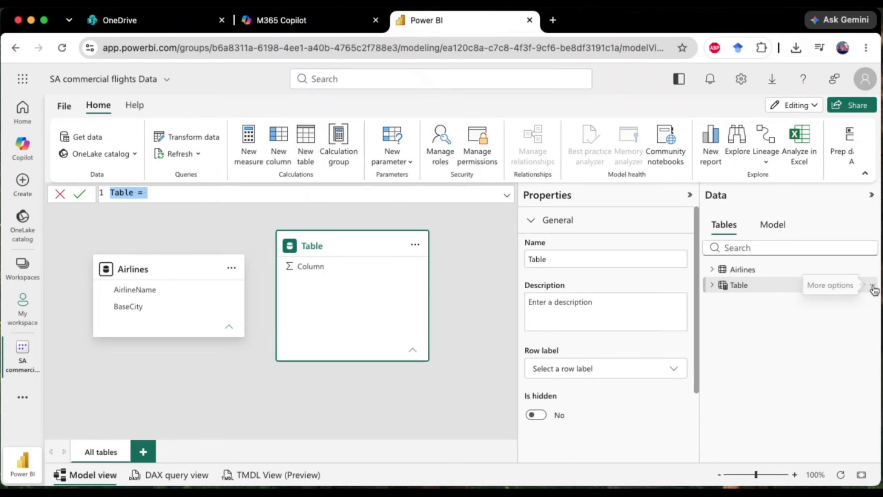
click(873, 285)
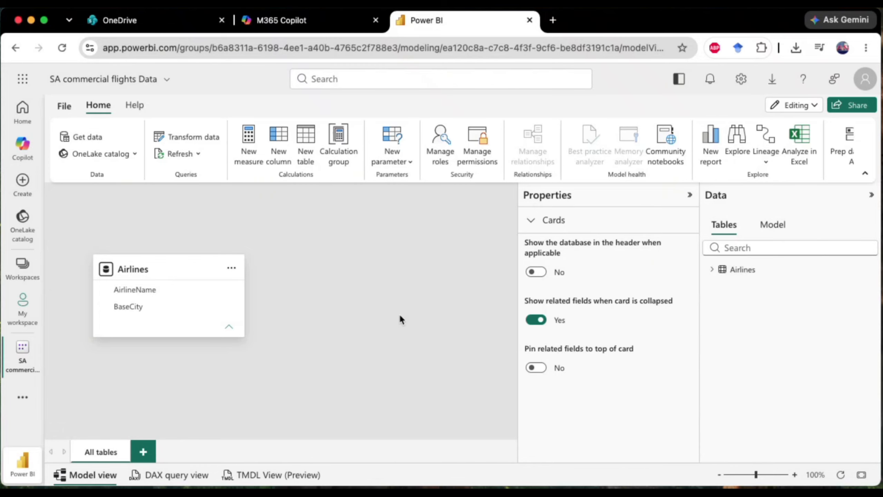
Collapse the model's properties and link the Power BI_SA_Commercial_Flight_Data workbook from OneDrive's Power BI Data folder as a new Excel workbook source
click(691, 197)
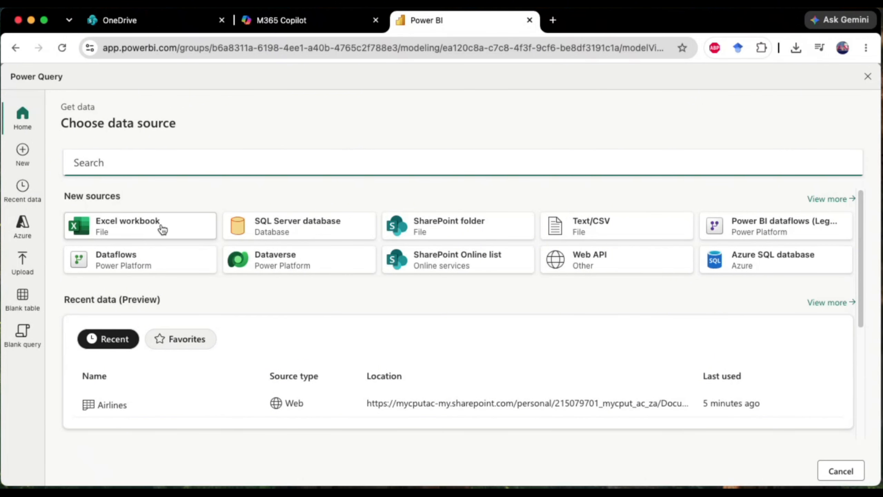
click(140, 227)
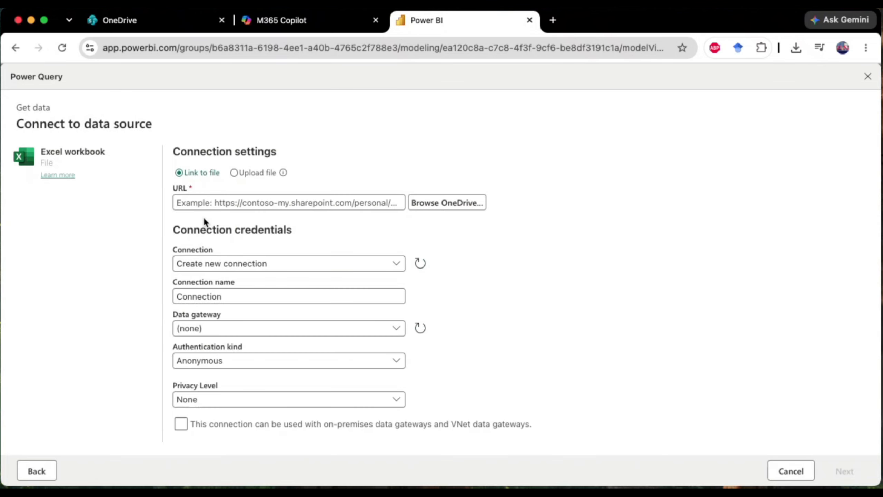
click(459, 203)
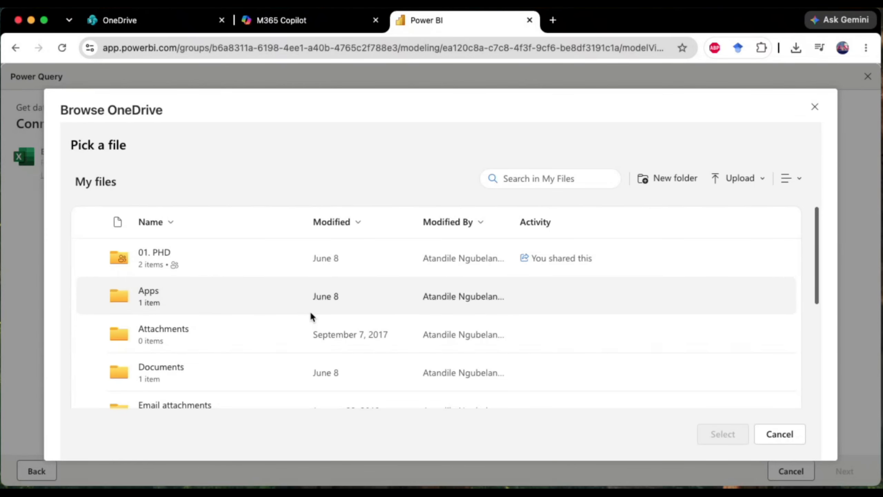
scroll(152, 327, down, 5)
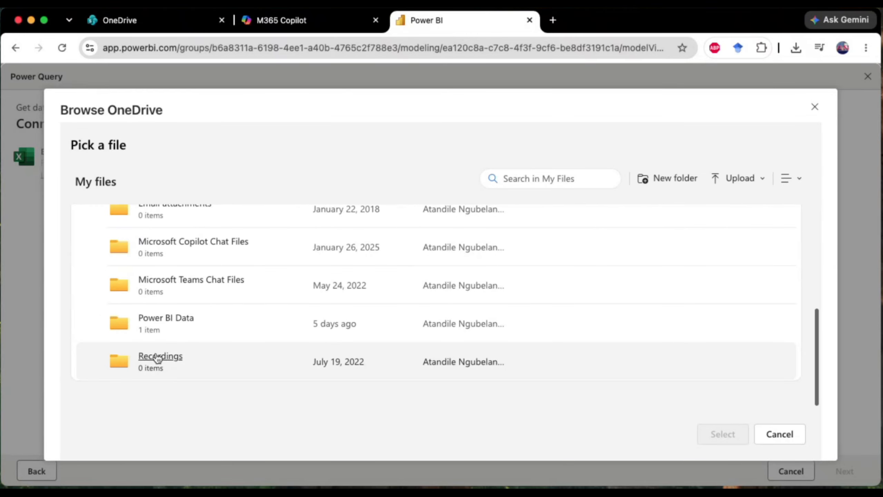
click(175, 318)
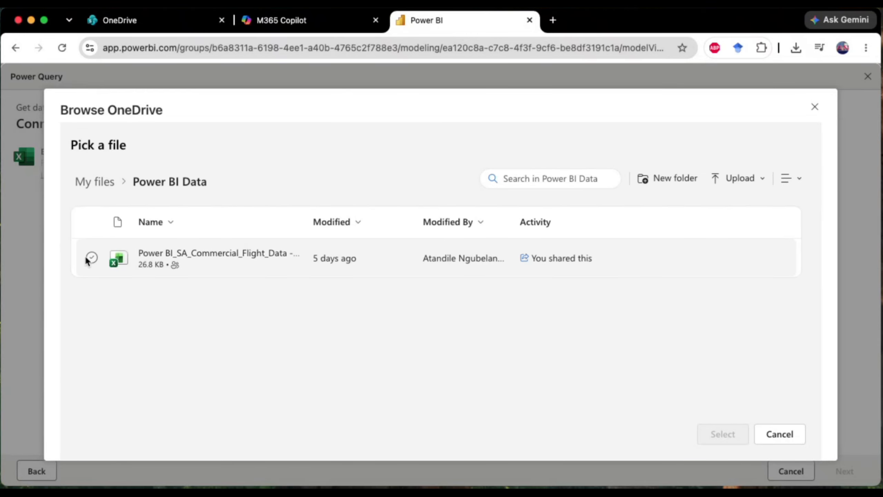
click(91, 257)
click(726, 440)
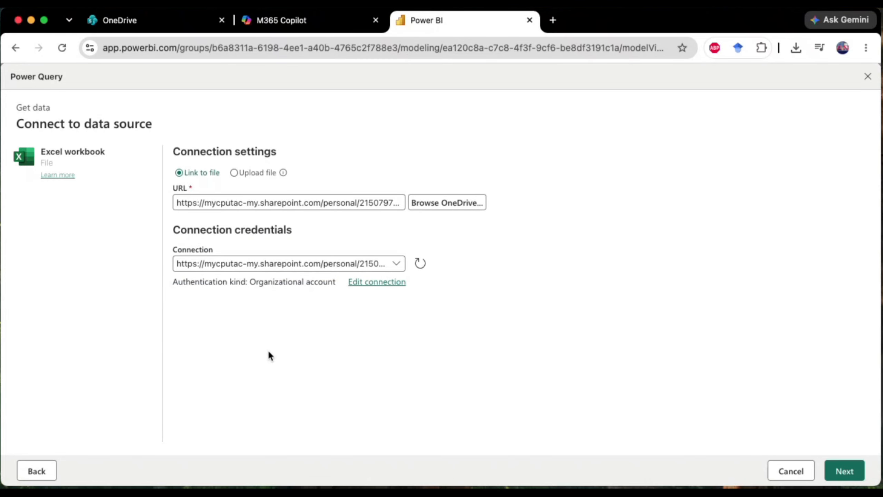
Connect to the linked workbook and select its CustomerFeedback and Customers tables for import
click(844, 471)
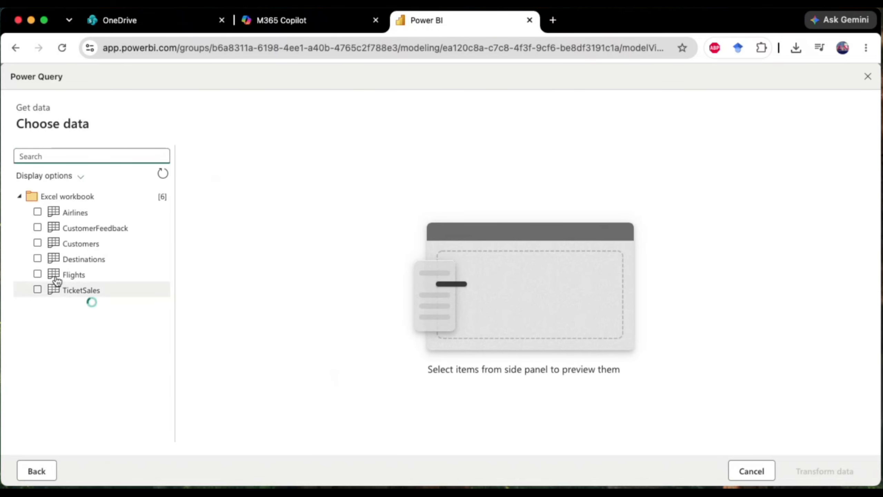
click(38, 228)
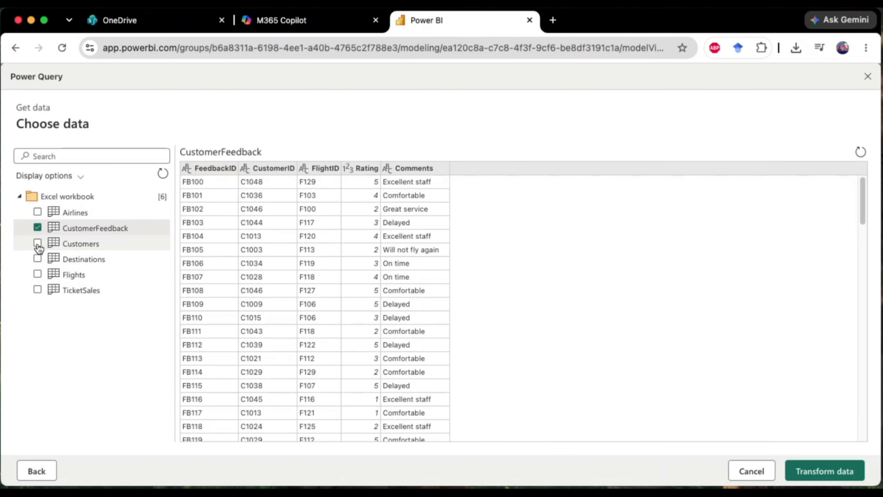
click(38, 245)
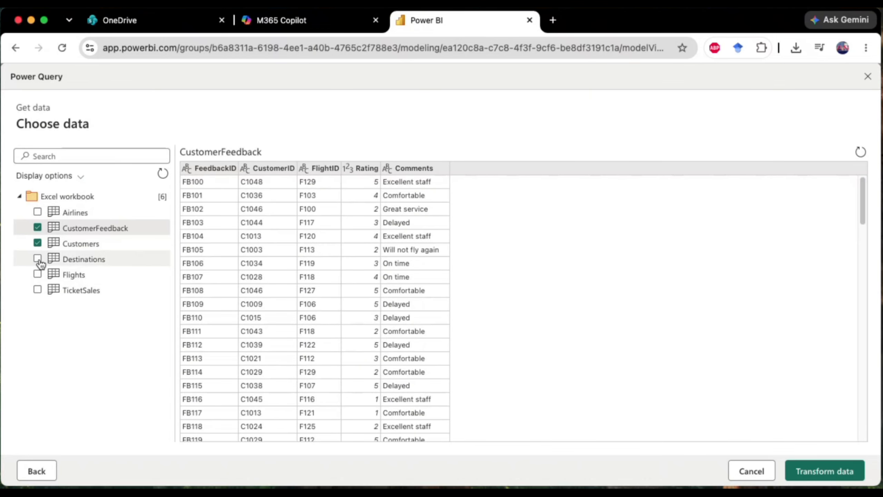
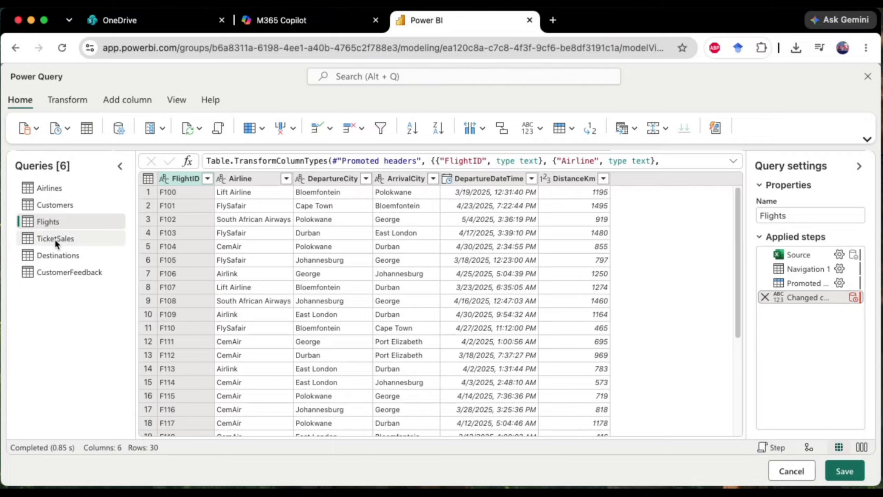
Browse the TicketSales and Customers queries and examine the CustomerID column's filter options and data type choices
click(54, 240)
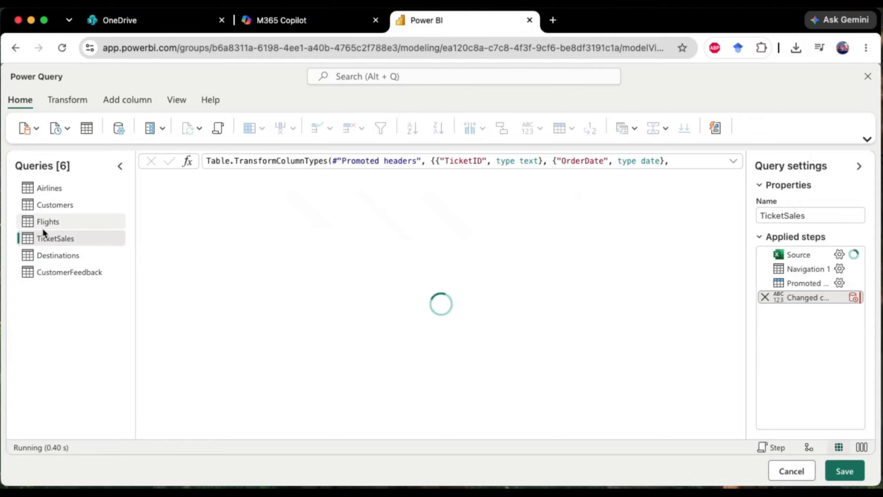
click(51, 206)
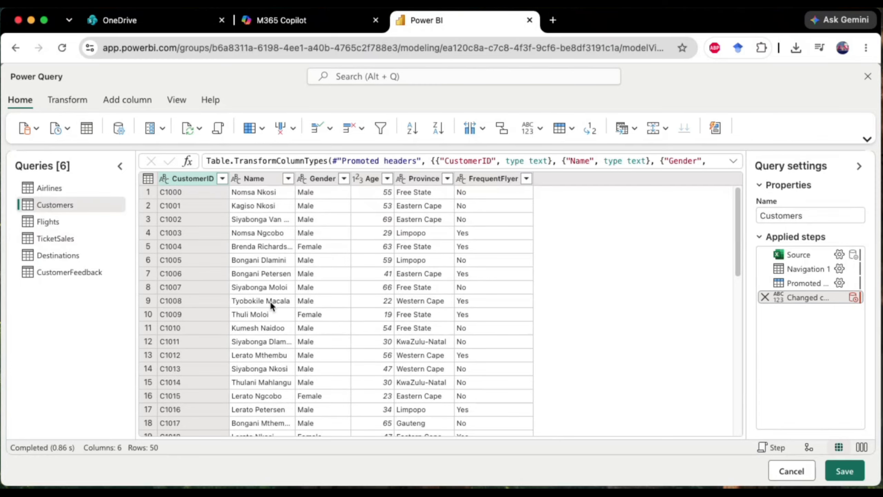
click(222, 178)
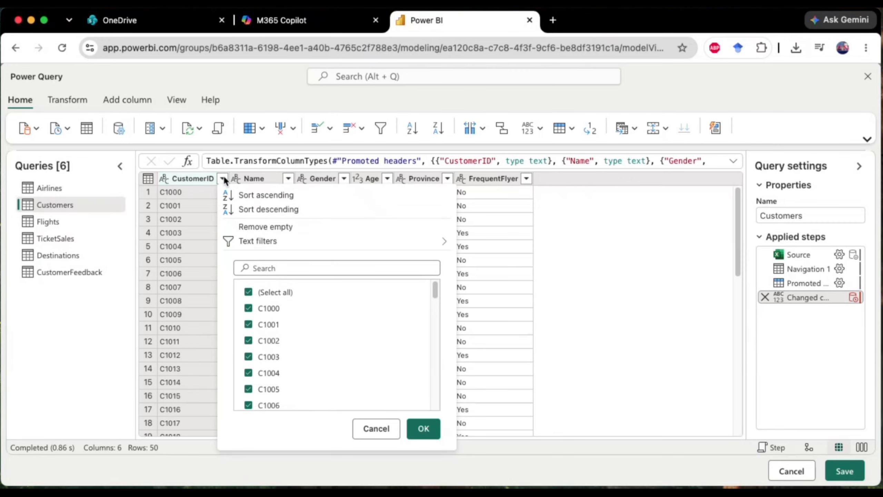
click(222, 177)
right_click(196, 176)
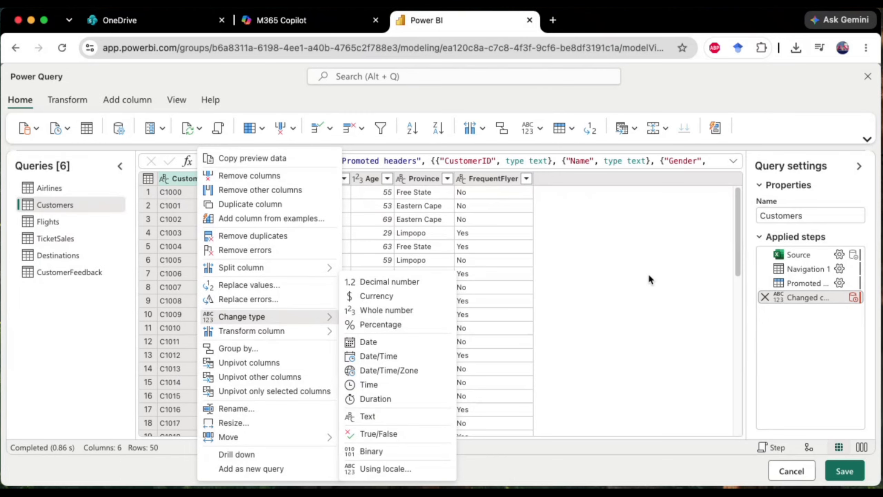
Review the data type choices of the CustomerID, Name and FrequentFlyer columns in the Customers query
click(640, 309)
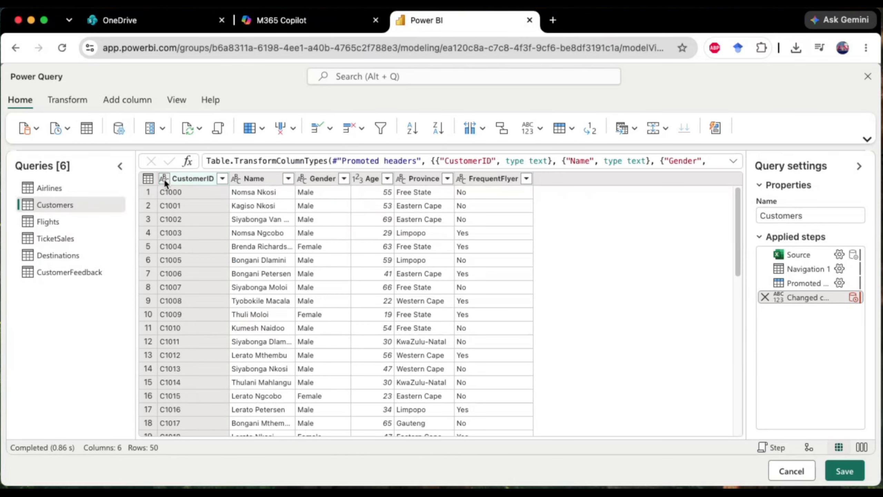
click(163, 178)
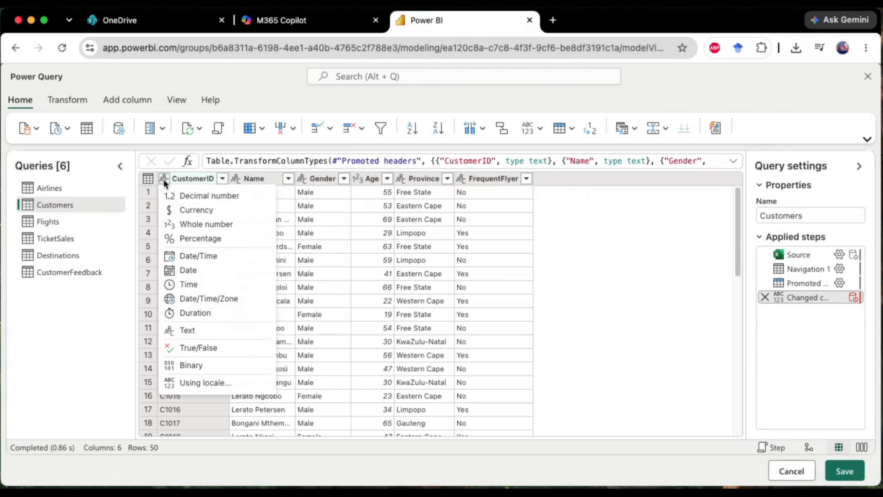
click(235, 178)
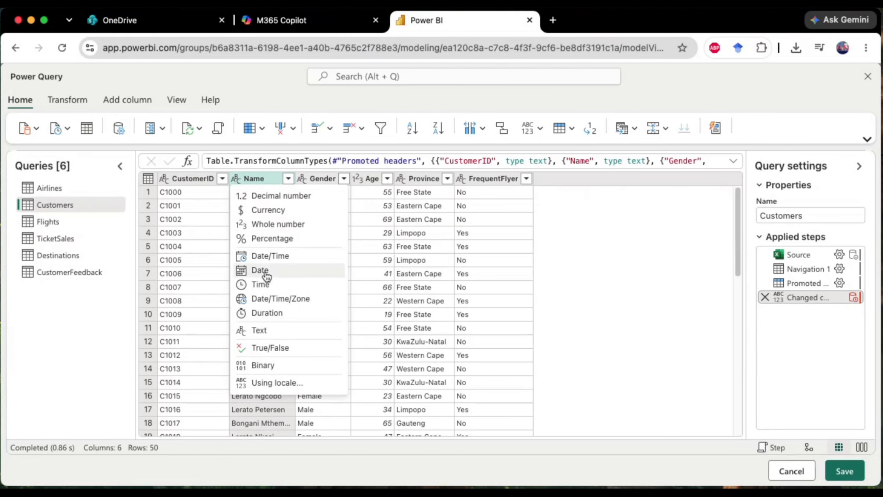
click(549, 214)
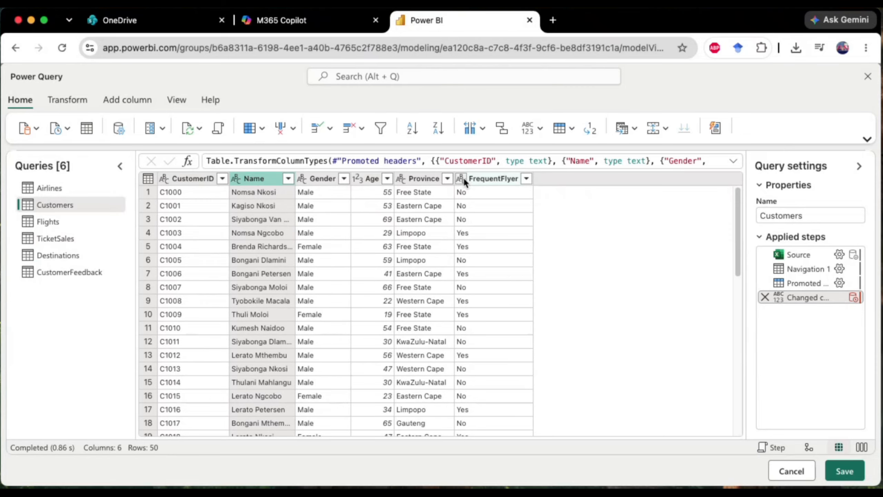
click(461, 179)
click(554, 264)
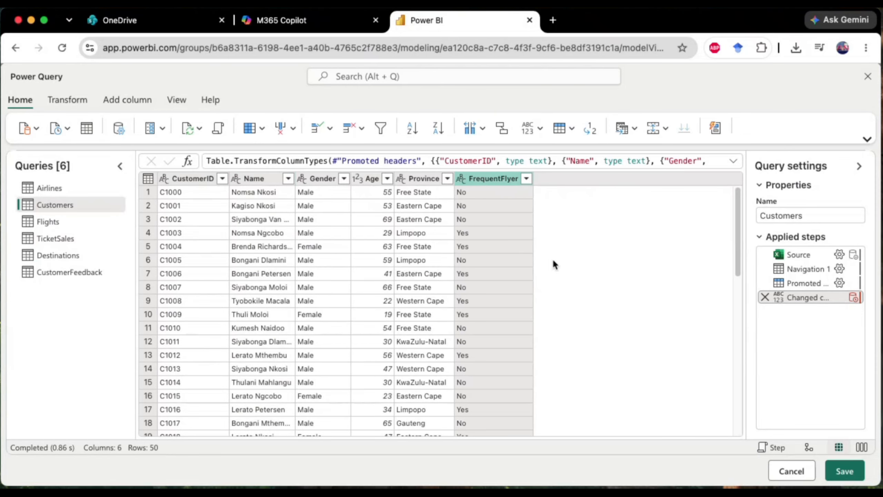
Open the Flights query and review the data types of its DepartureDateTime and DistanceKm columns
click(65, 222)
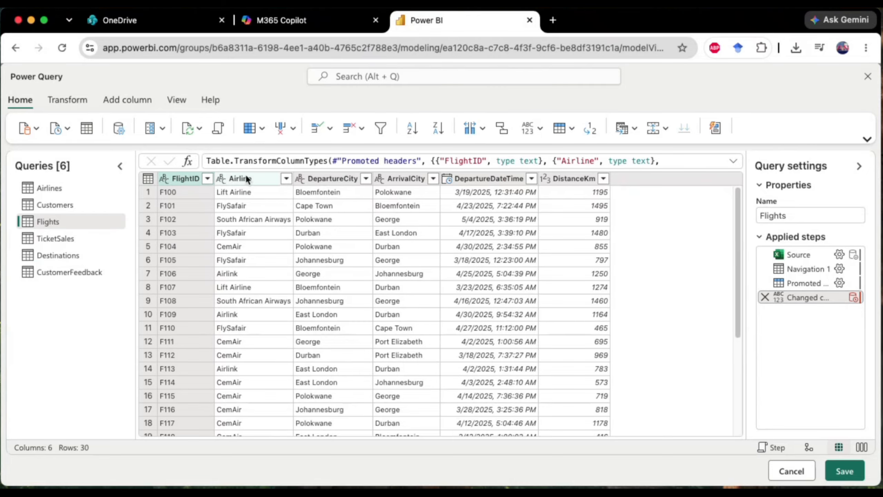
click(450, 179)
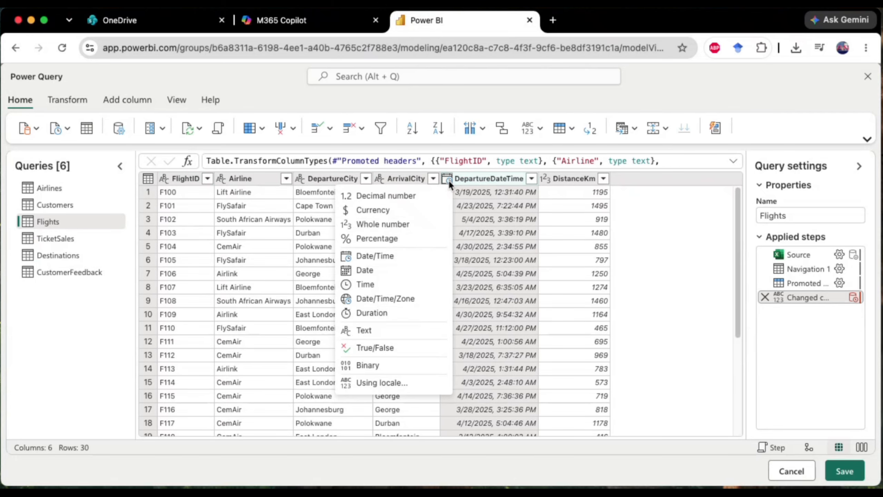
click(620, 204)
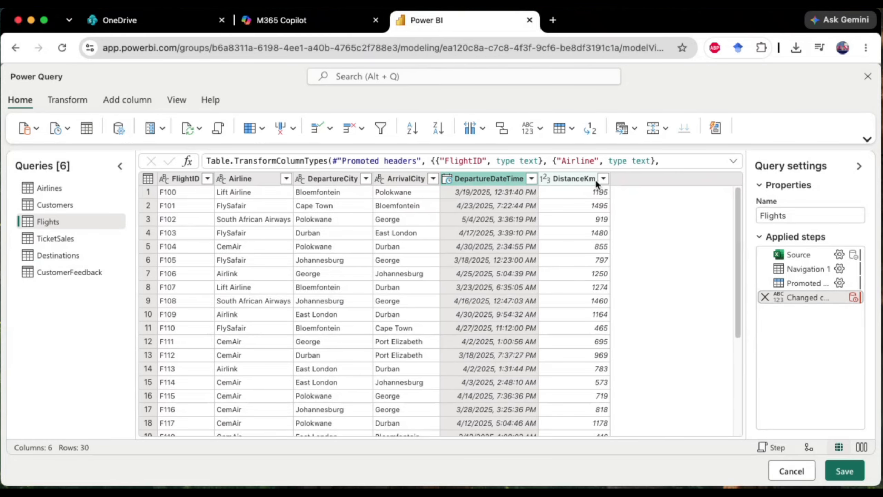
click(546, 178)
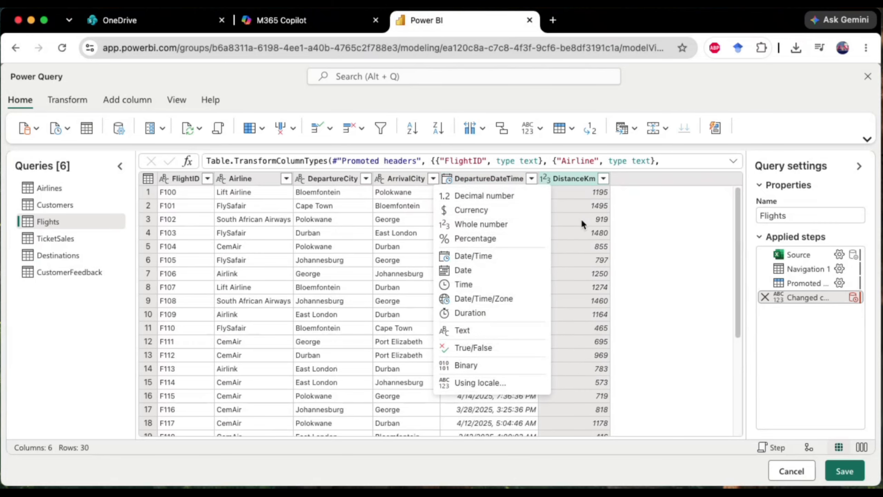
click(651, 244)
In the TicketSales query, check the OrderDate type and set PricePerTicket to Currency, replacing the existing conversion
click(58, 234)
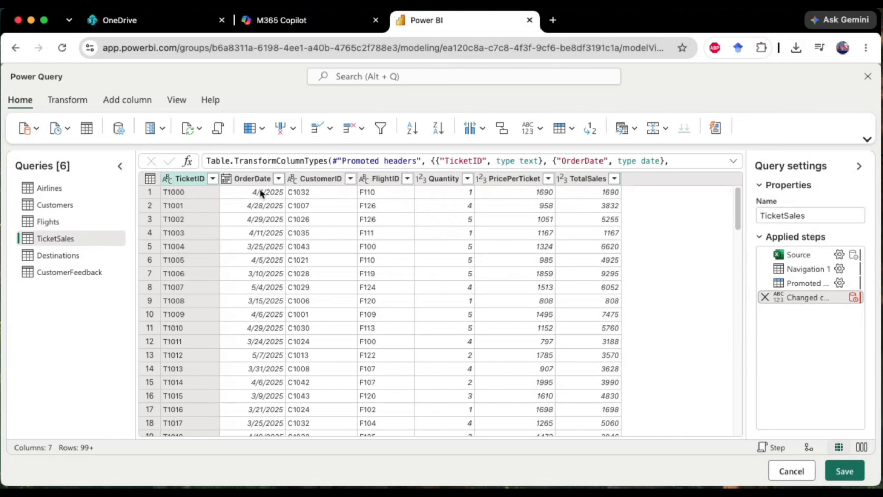
click(226, 178)
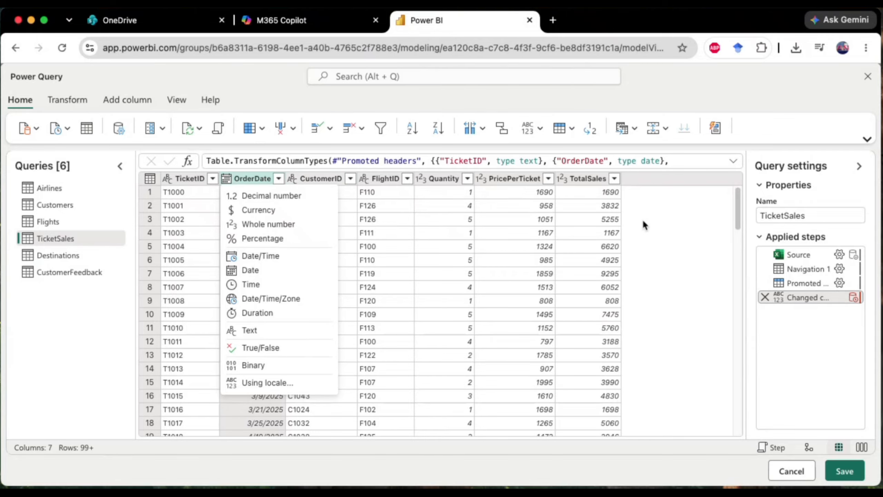
click(659, 235)
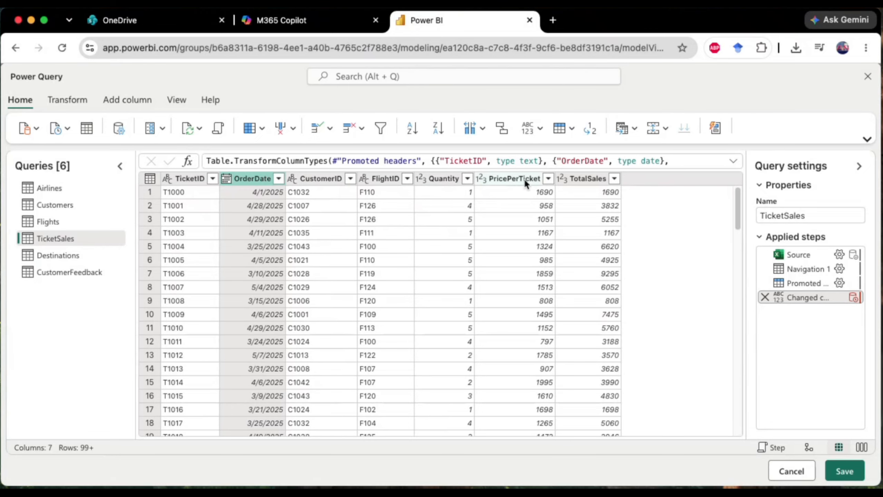
click(548, 179)
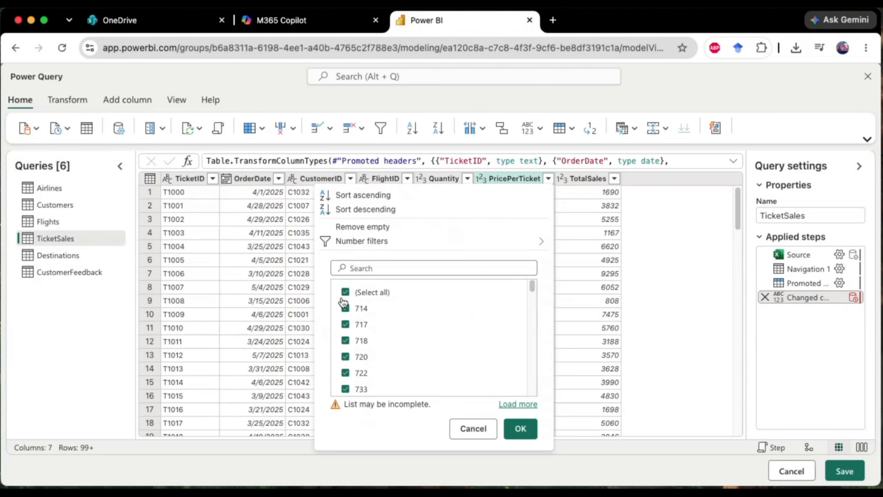
click(477, 178)
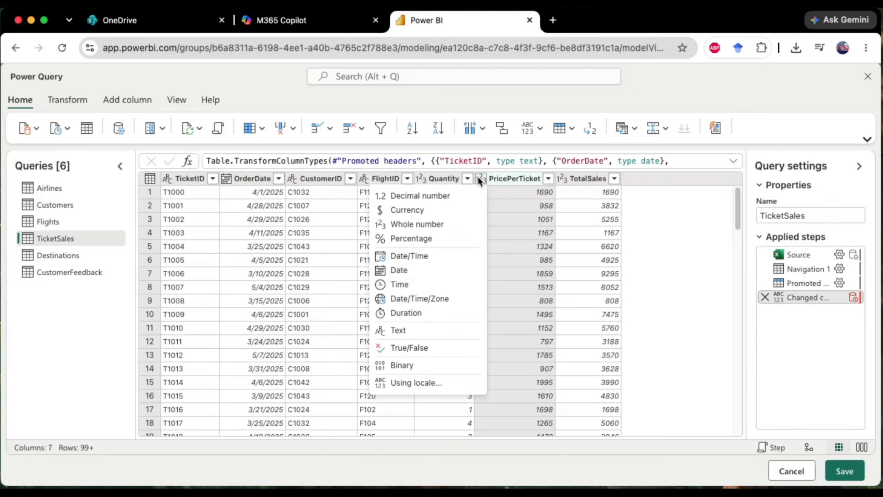
click(413, 211)
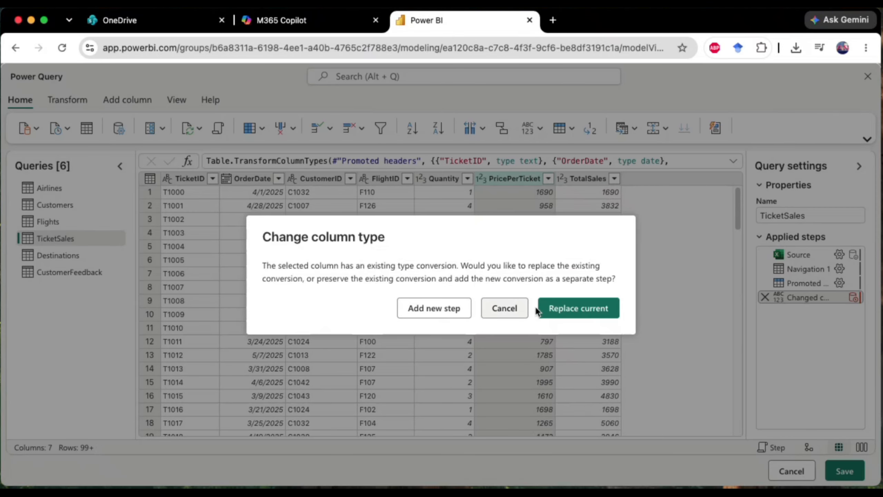
click(582, 310)
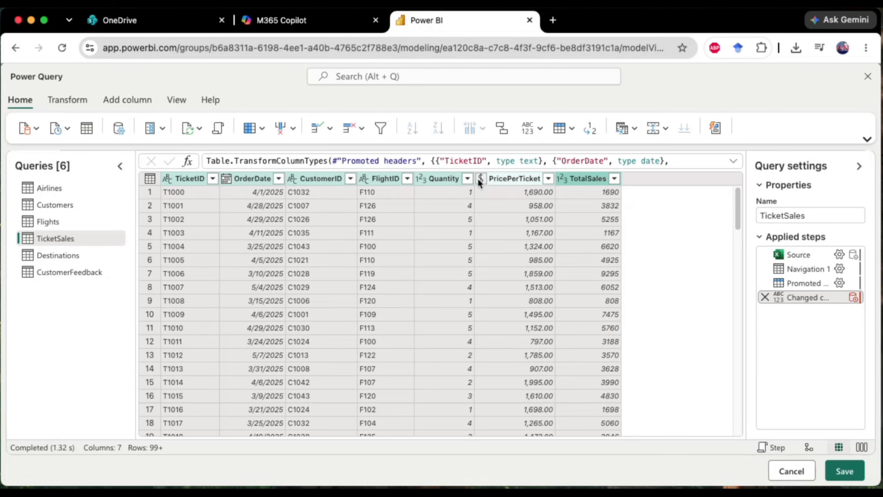
Start a locale-based type change for the PricePerTicket column and choose Currency as its data type
click(481, 178)
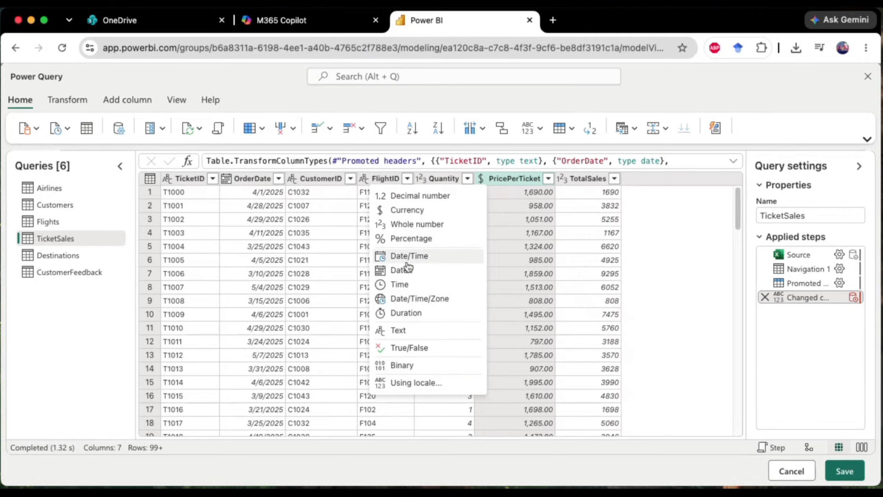
right_click(480, 177)
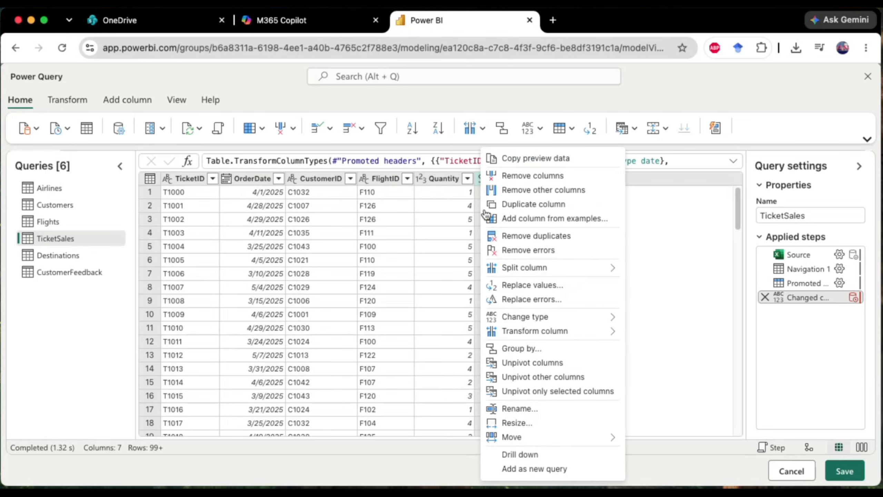
mouse_move(608, 317)
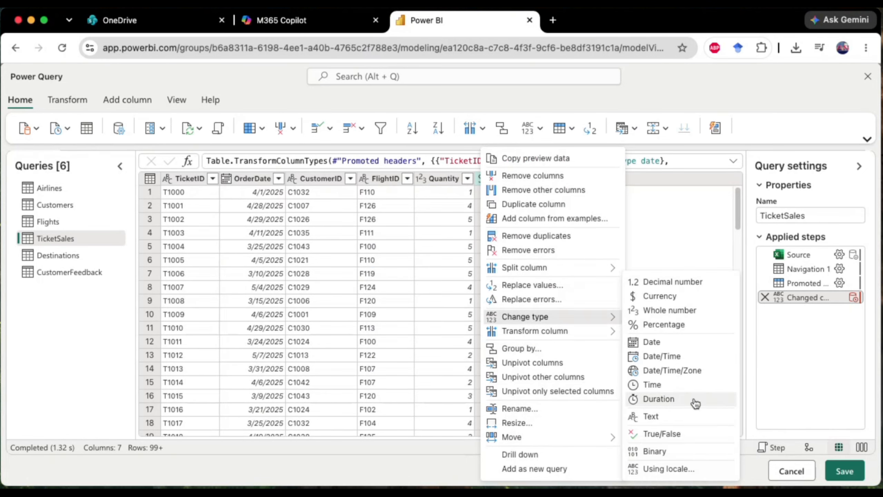
click(671, 469)
click(449, 305)
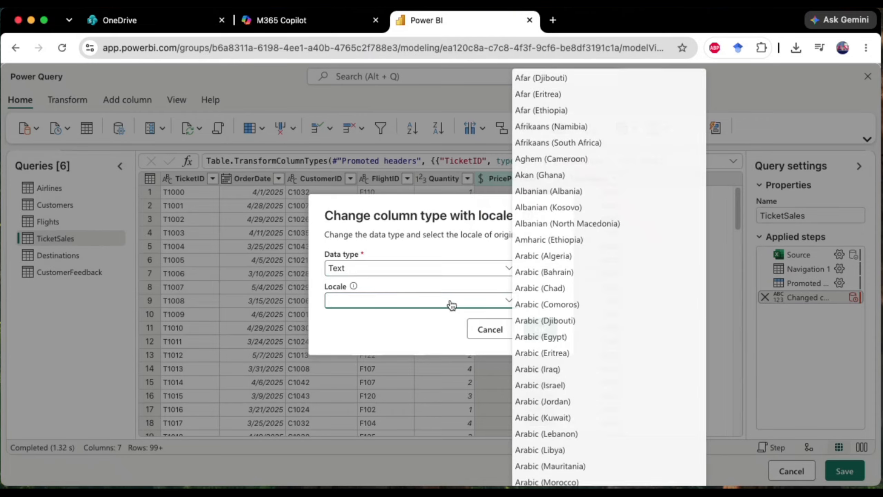
click(481, 270)
click(344, 302)
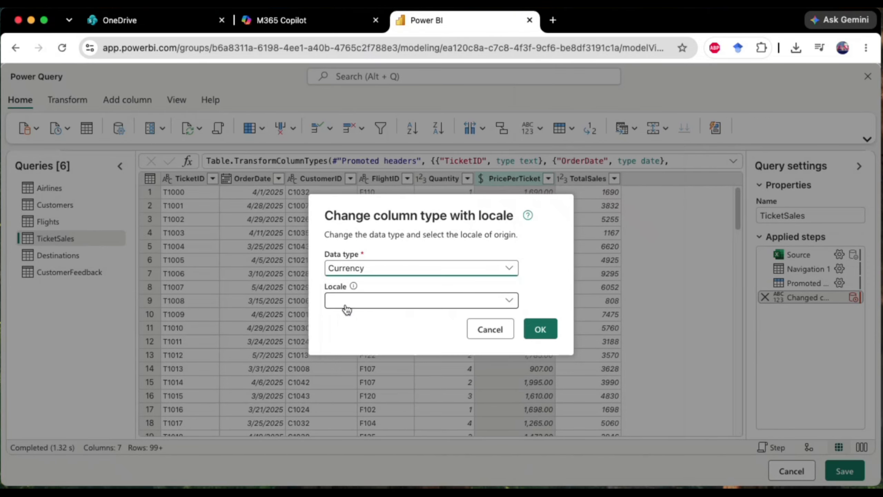
Set the locale of the PricePerTicket type change to English (South Africa) and apply it
click(511, 304)
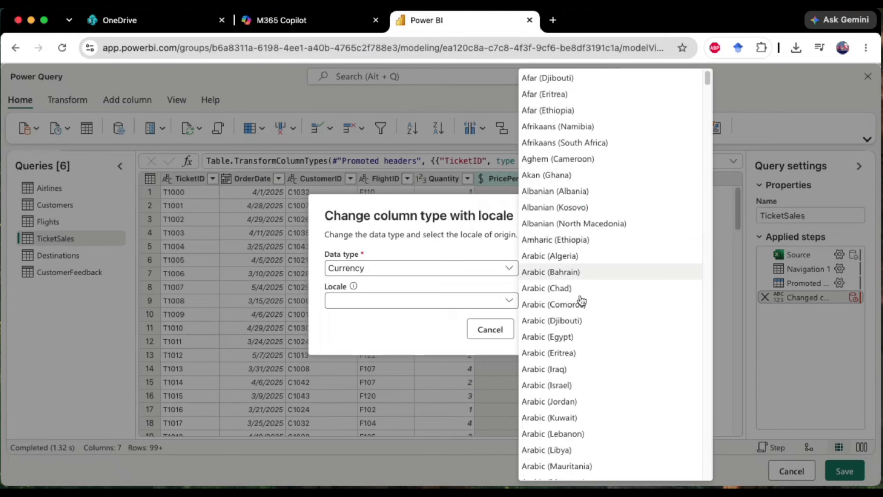
scroll(587, 404, down, 15)
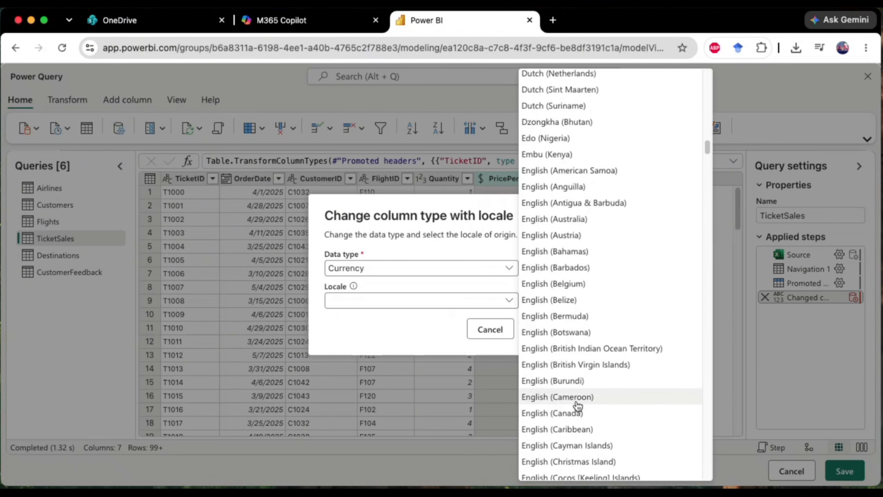
scroll(582, 405, down, 3)
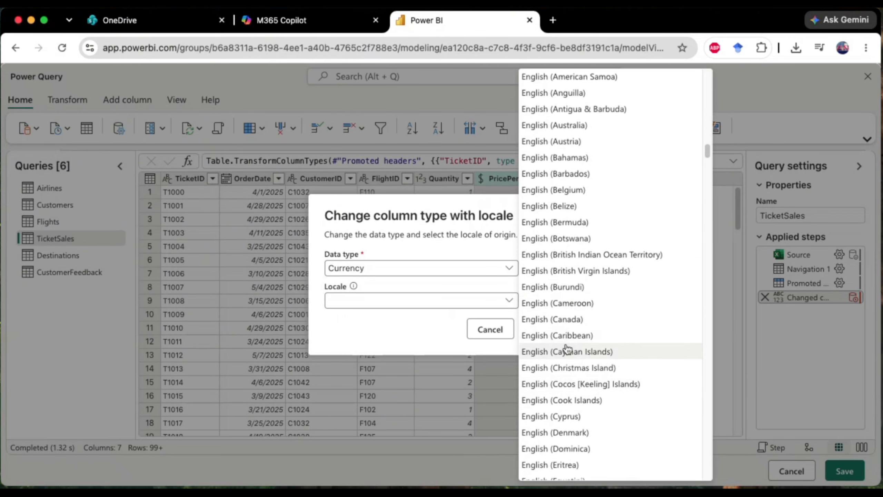
scroll(567, 342, down, 6)
scroll(568, 371, down, 6)
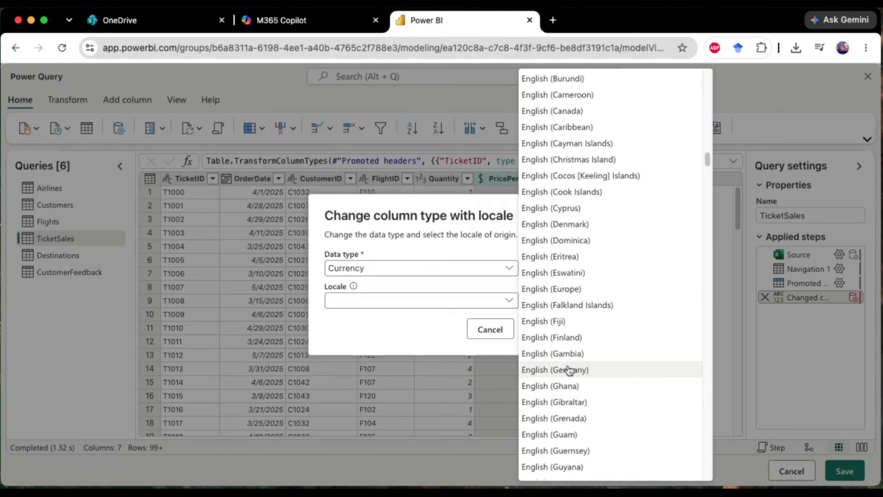
scroll(569, 371, down, 12)
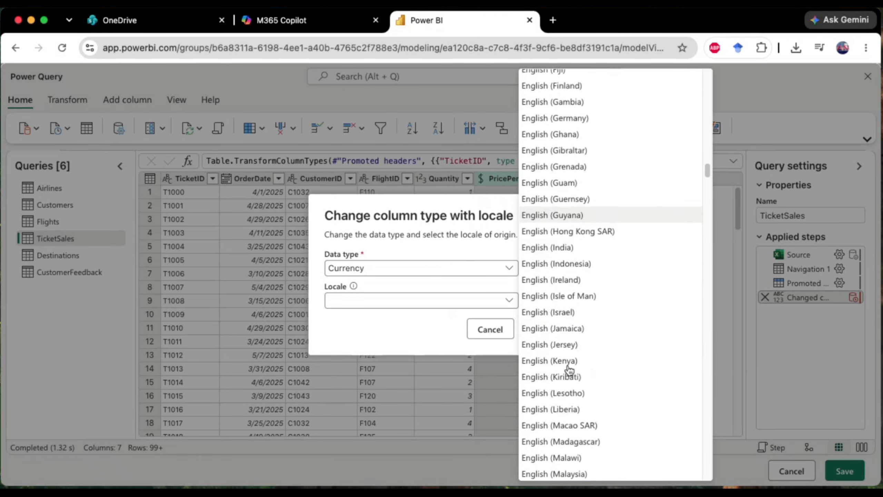
scroll(569, 371, down, 8)
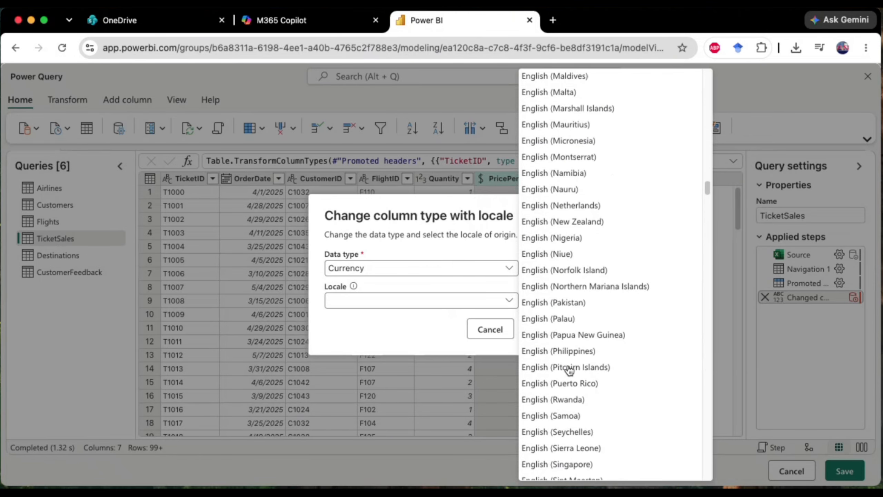
click(572, 345)
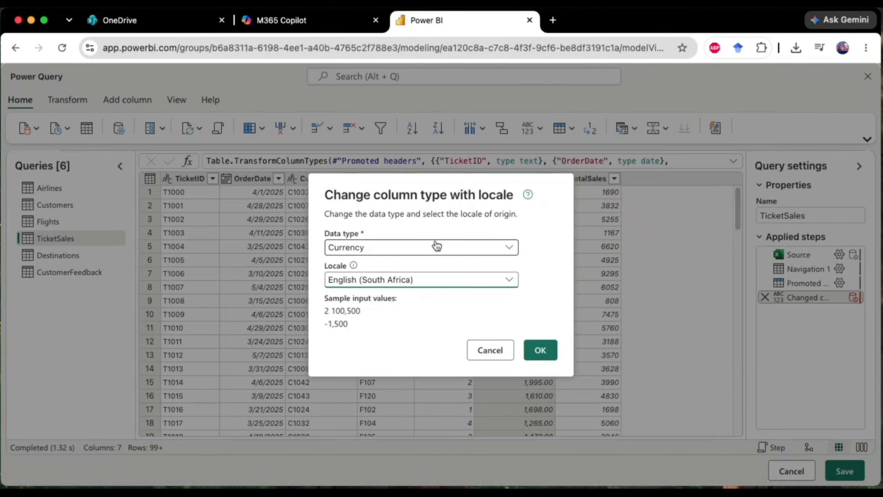
click(540, 349)
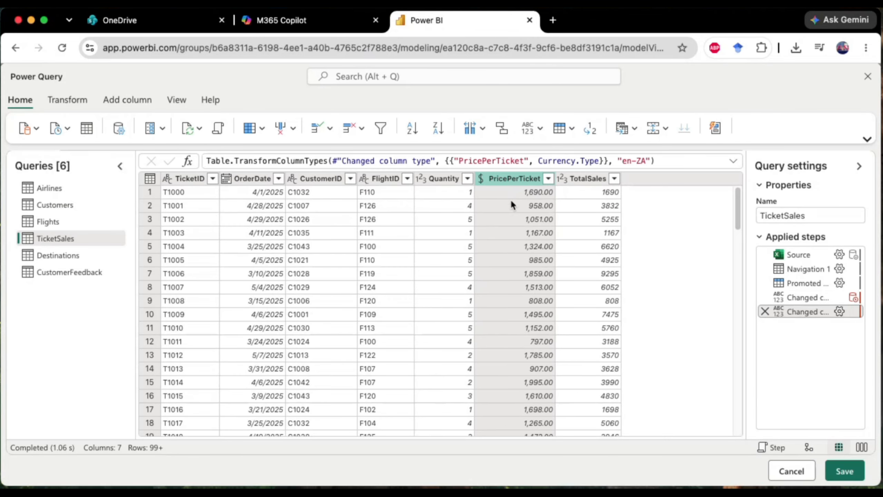
Examine the data type choices available for the PricePerTicket column after the locale conversion
click(482, 179)
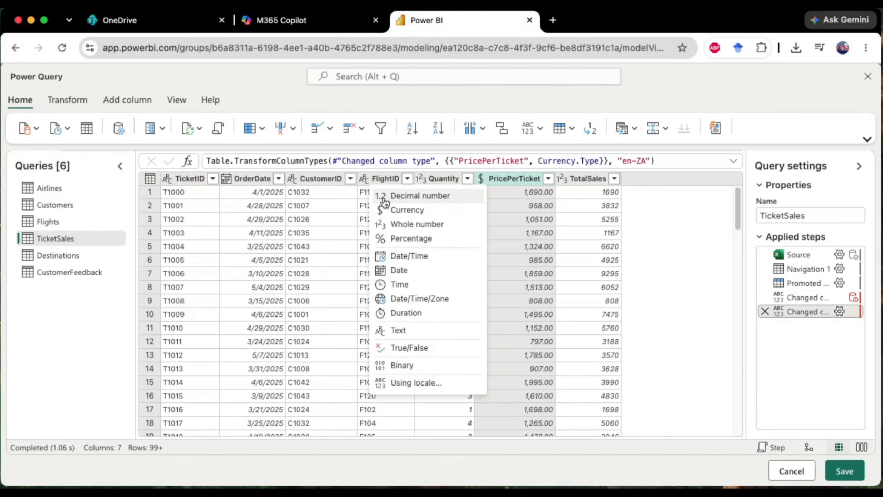
right_click(481, 176)
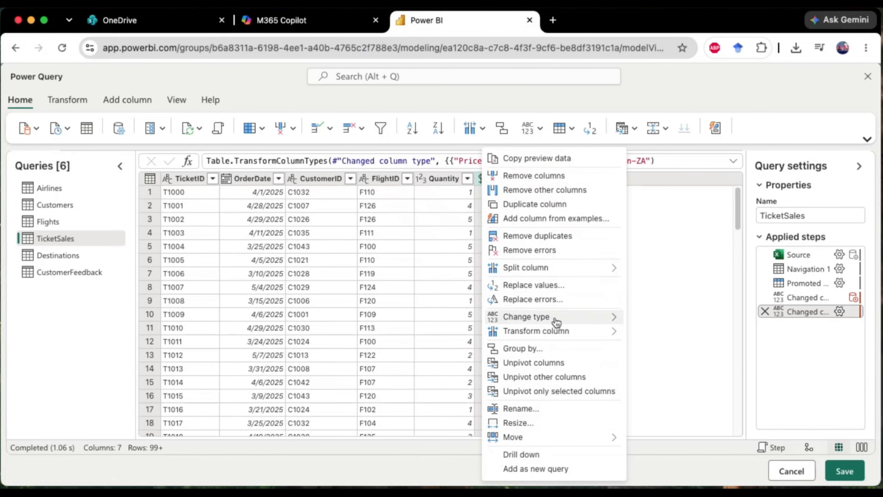
mouse_move(584, 319)
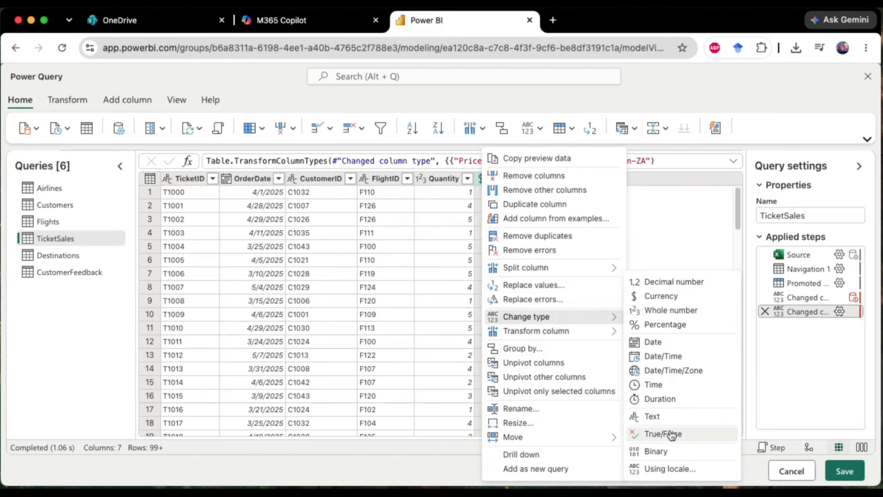
click(700, 230)
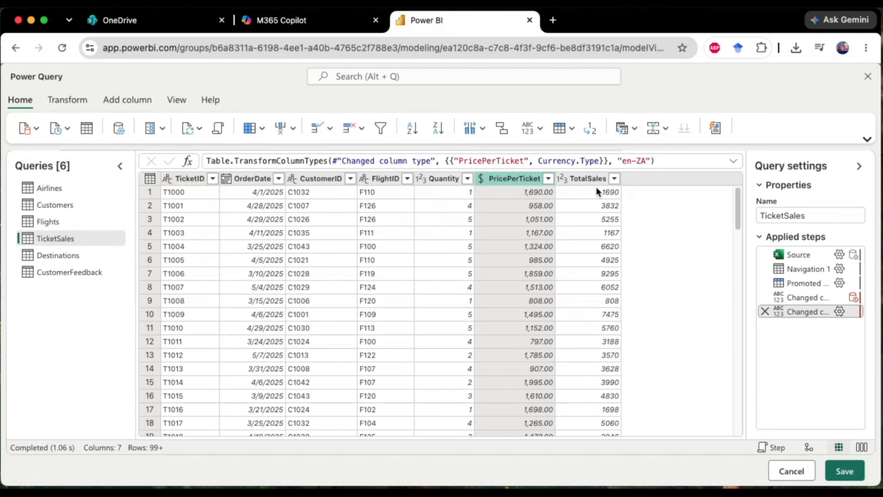
click(539, 129)
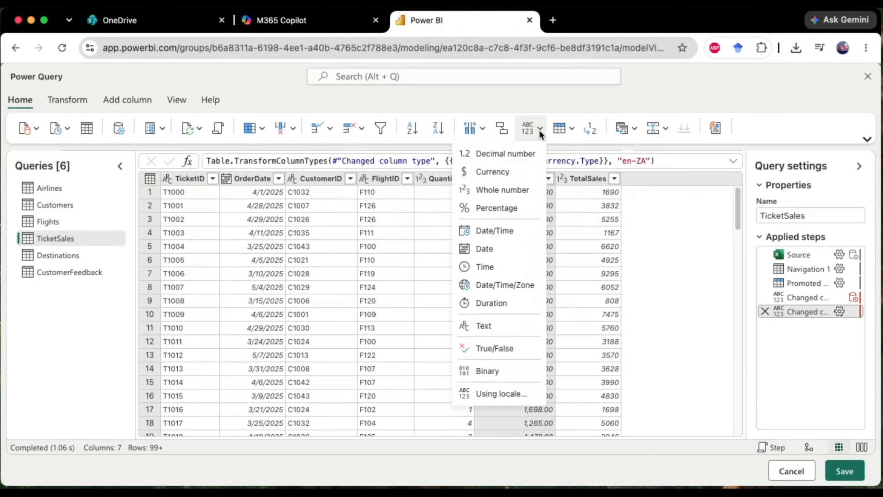
right_click(476, 174)
key(Escape)
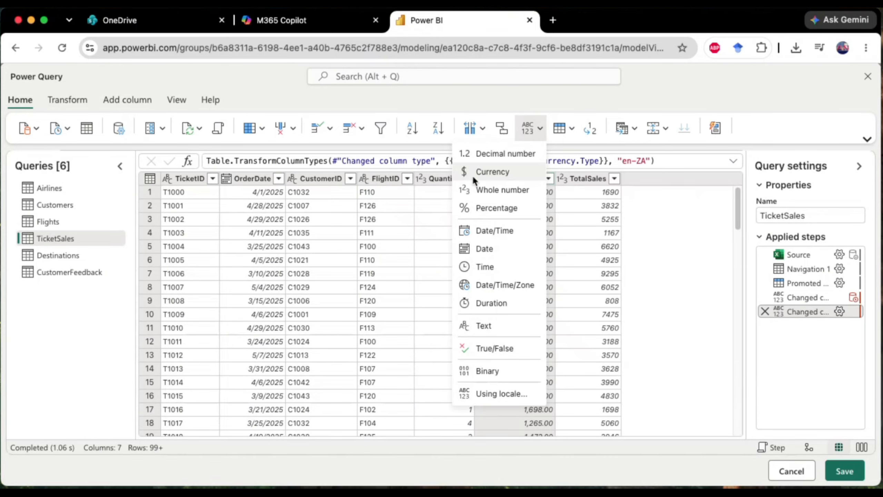
Set the data type of the TotalSales column in TicketSales to Currency and check the converted rows
click(721, 303)
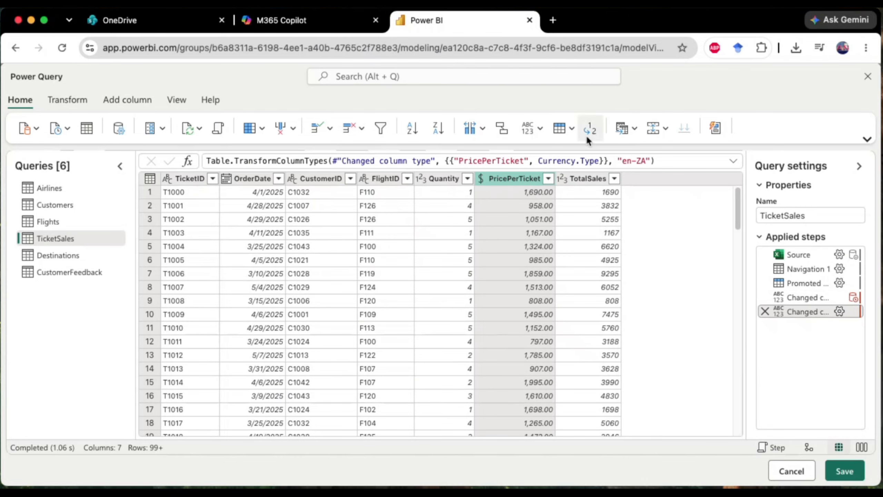
click(562, 178)
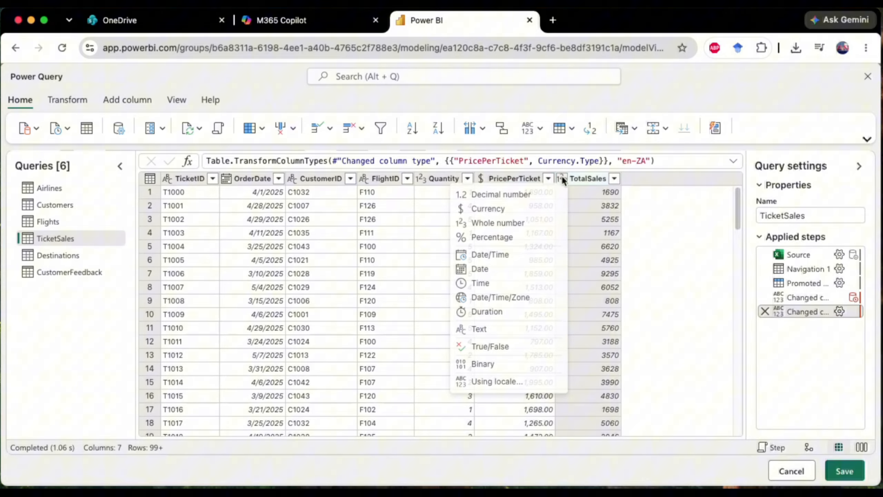
click(489, 211)
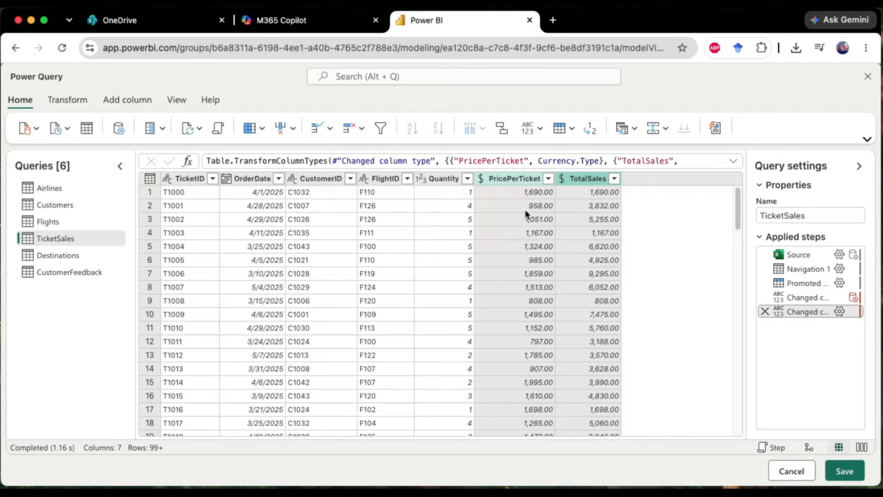
scroll(567, 371, down, 10)
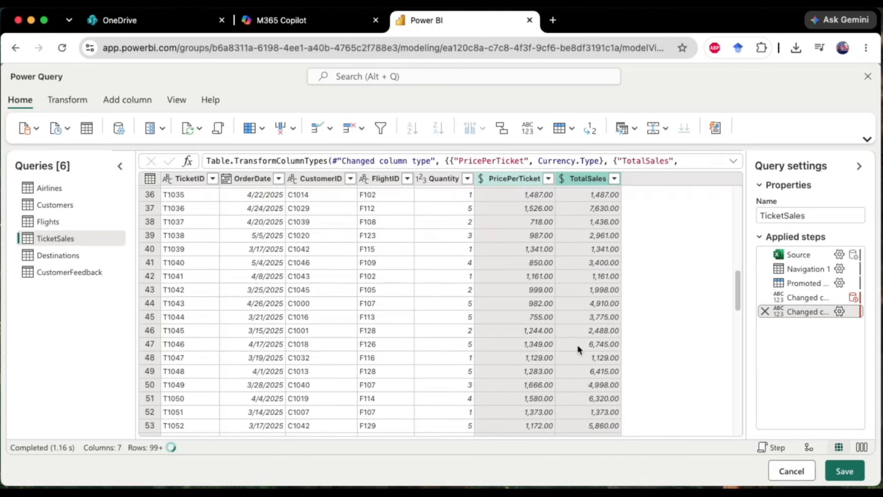
scroll(531, 333, up, 10)
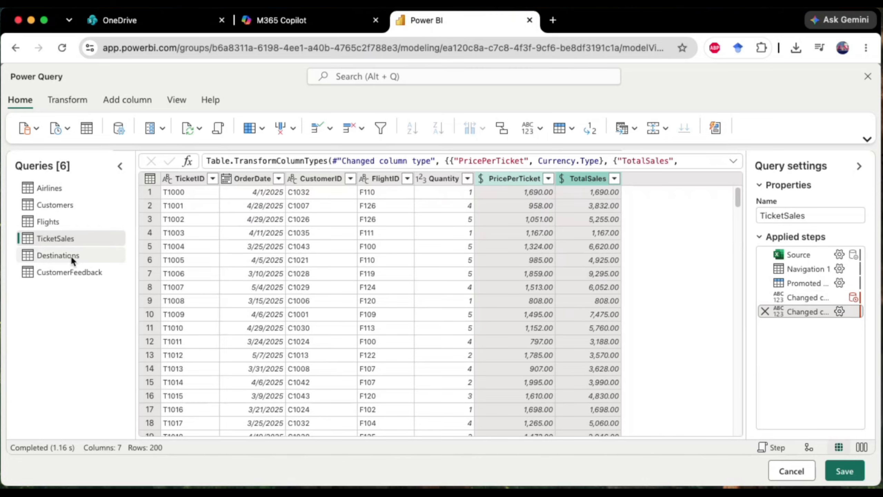
In the Destinations query, promote the first row to headers and check the City column's type
click(42, 255)
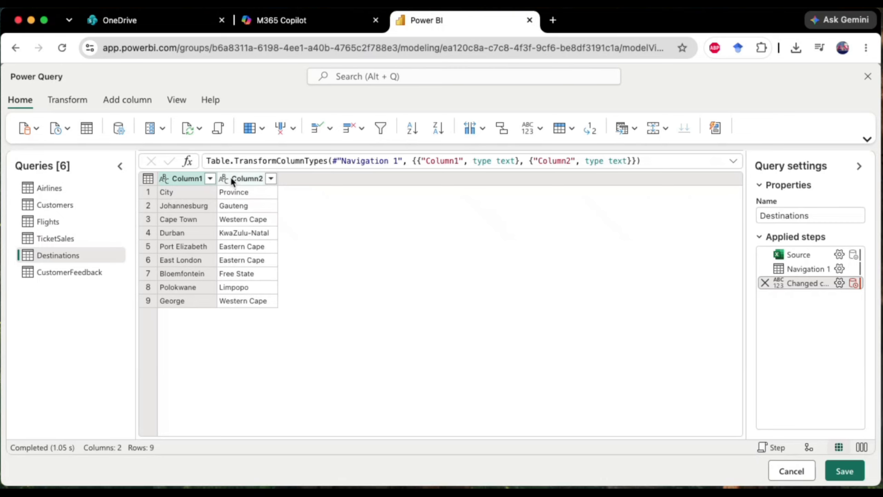
click(147, 178)
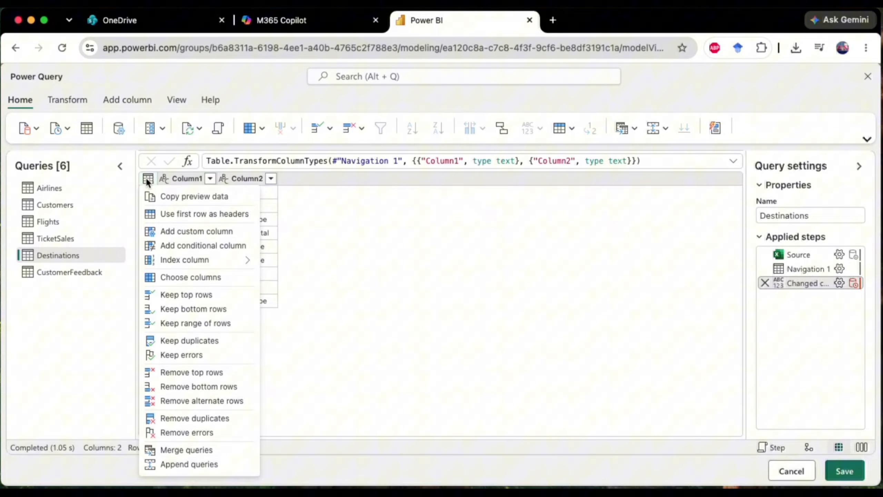
click(208, 215)
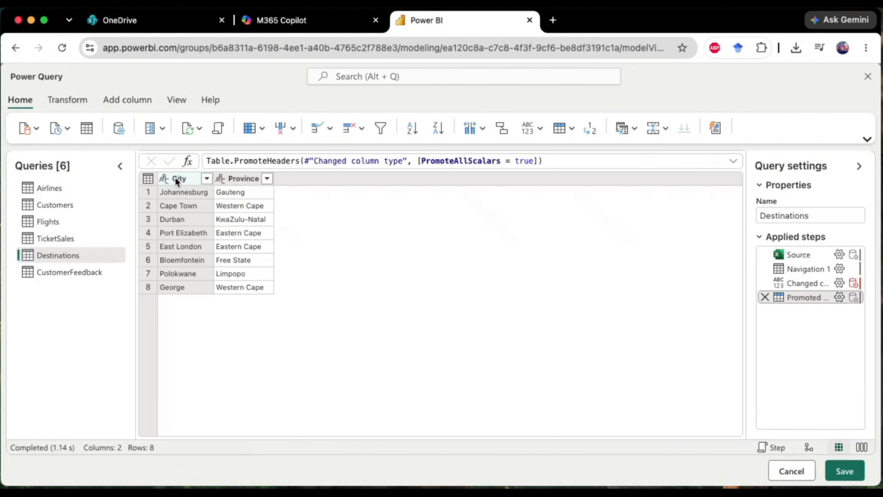
click(162, 177)
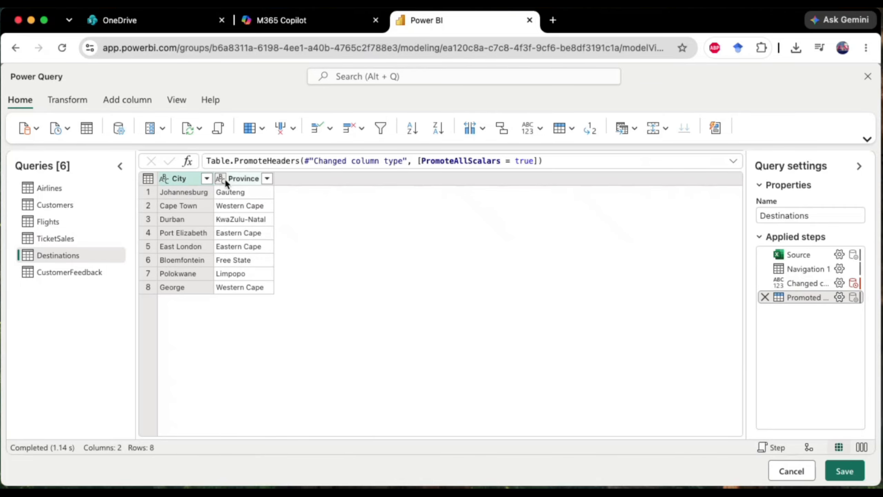
Check the column types of the CustomerFeedback query and save the Power Query changes to the semantic model
click(62, 274)
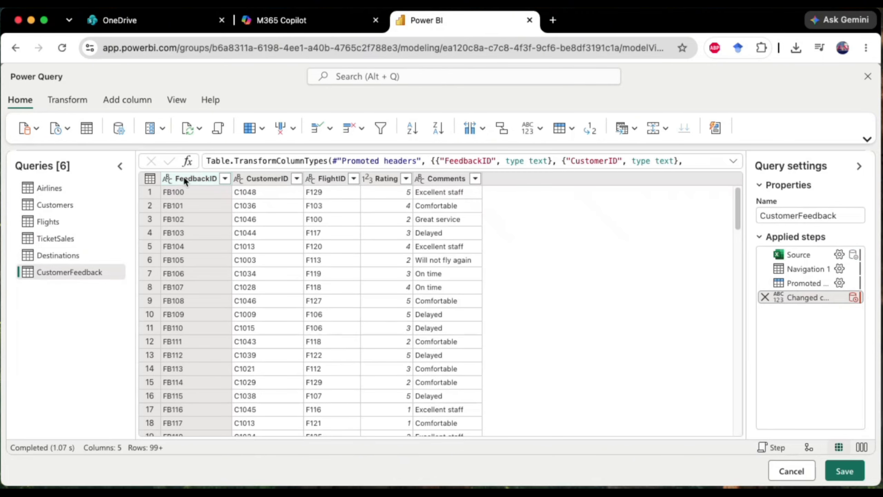
click(172, 177)
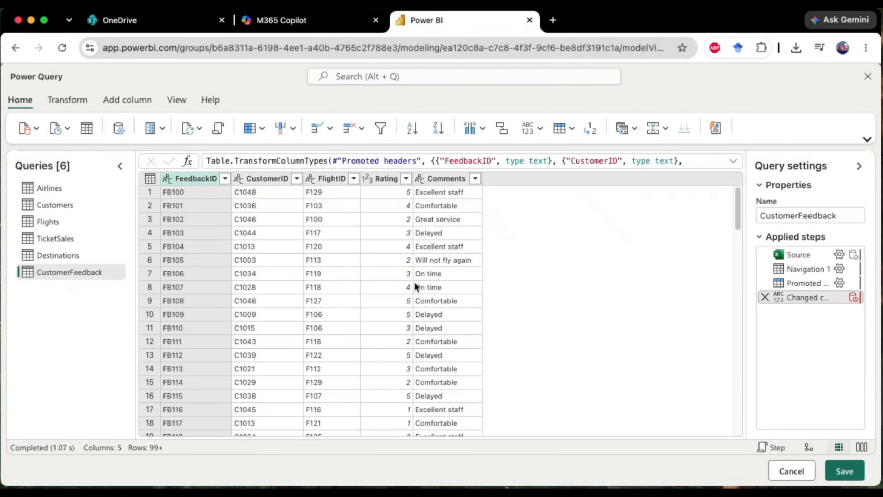
click(844, 470)
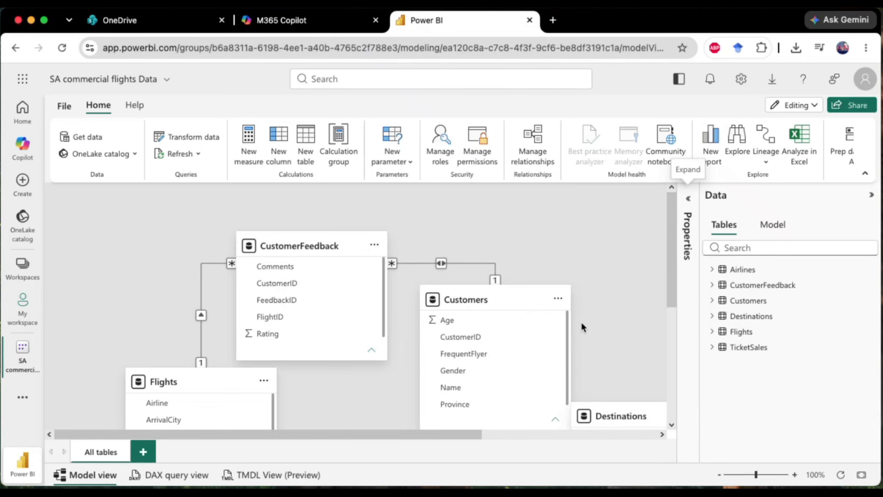
Examine the relationships linking CustomerFeedback, Customers, Flights and TicketSales, including the keys and cardinality of each link
scroll(633, 275, down, 2)
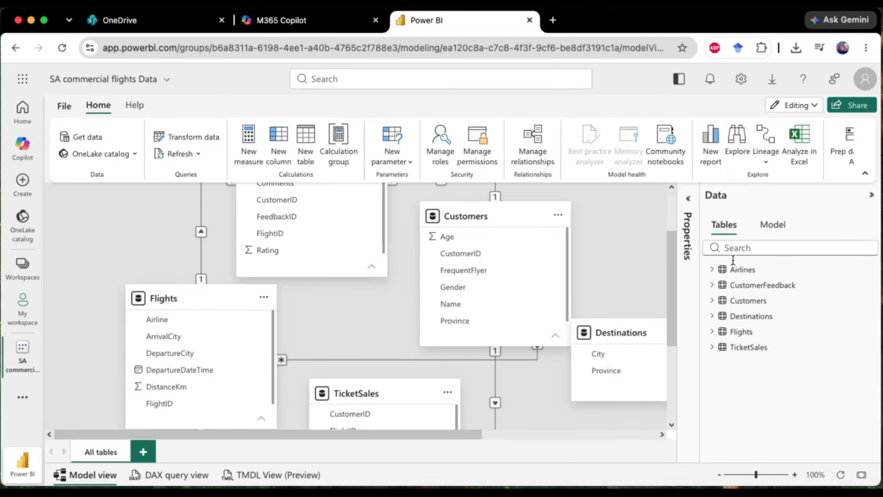
scroll(383, 374, down, 4)
scroll(299, 368, up, 6)
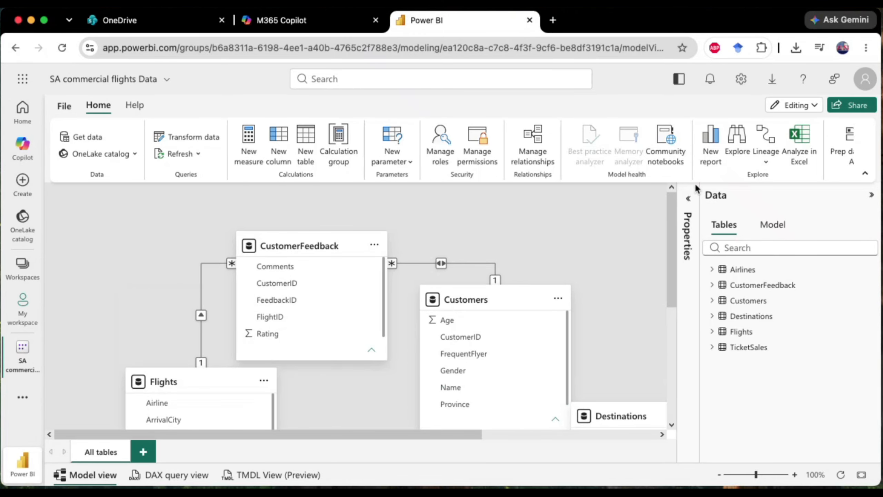
scroll(273, 410, down, 1)
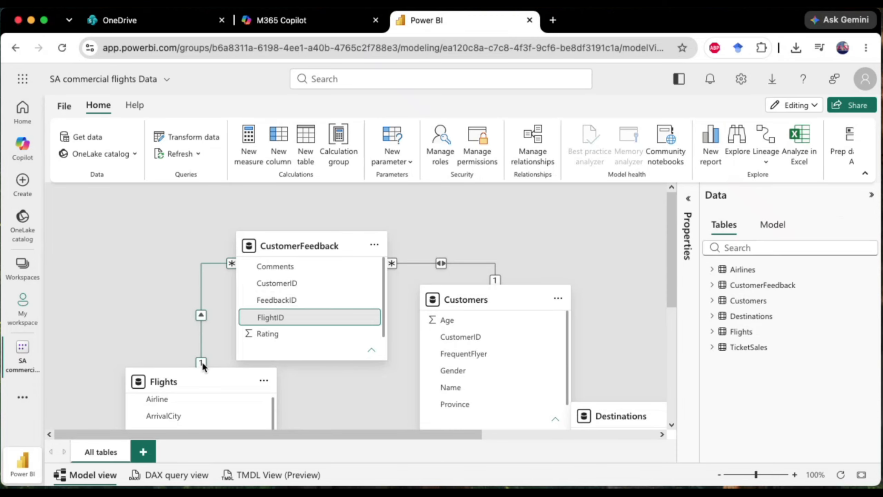
scroll(148, 325, down, 3)
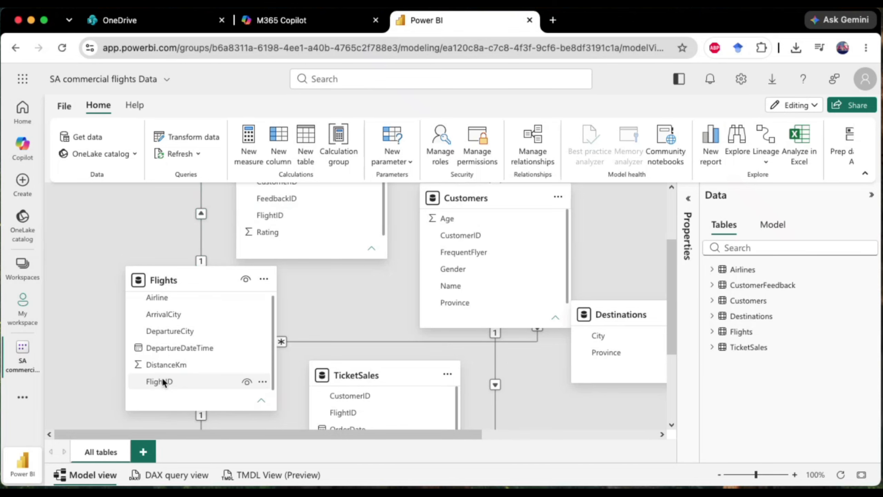
scroll(271, 289, up, 3)
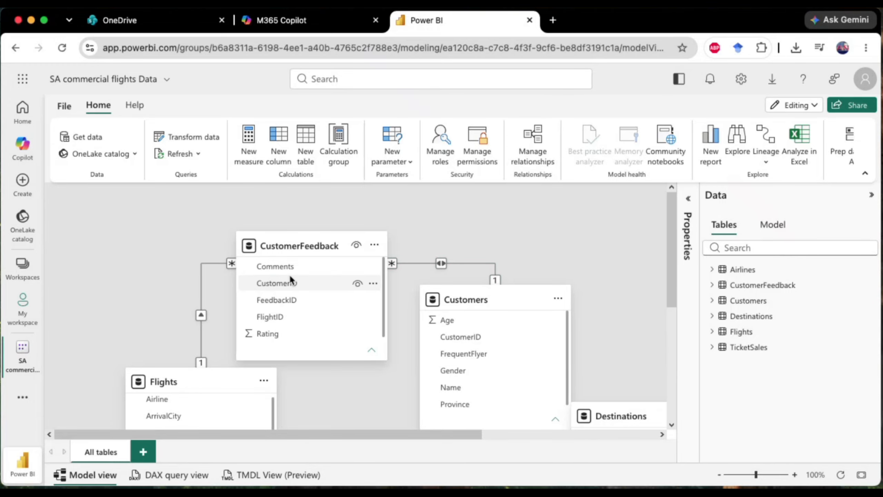
scroll(493, 279, down, 3)
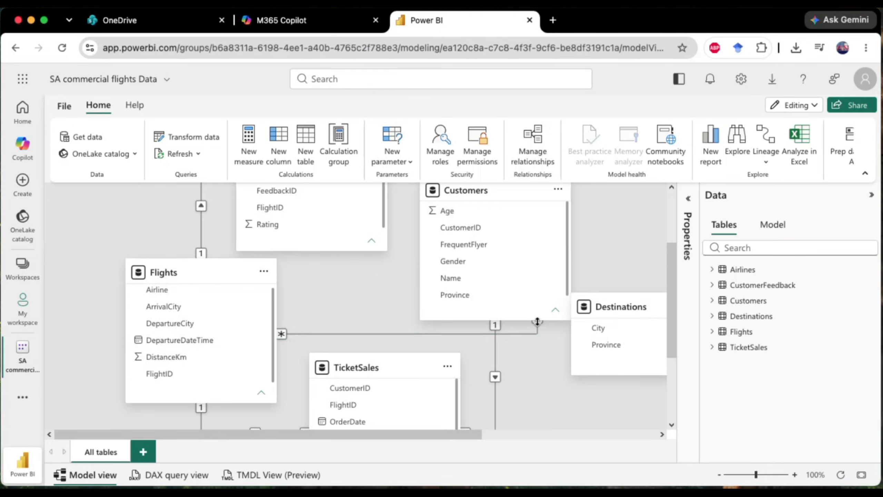
click(282, 334)
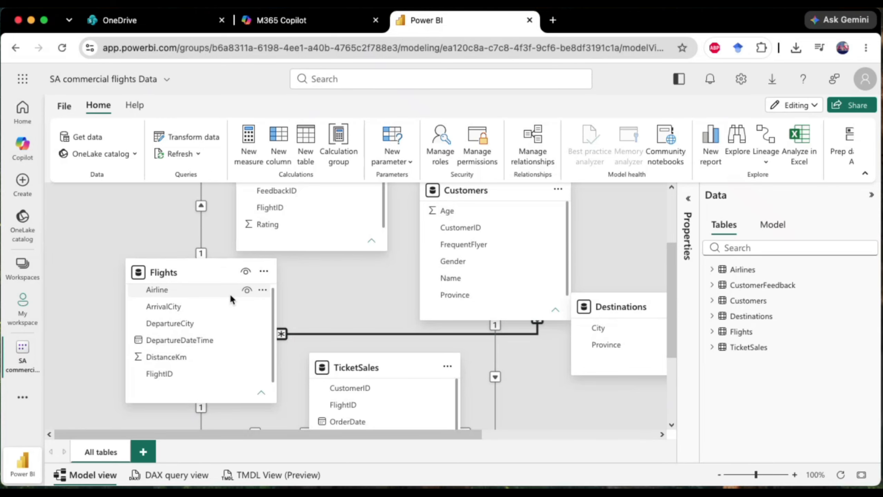
scroll(563, 325, down, 3)
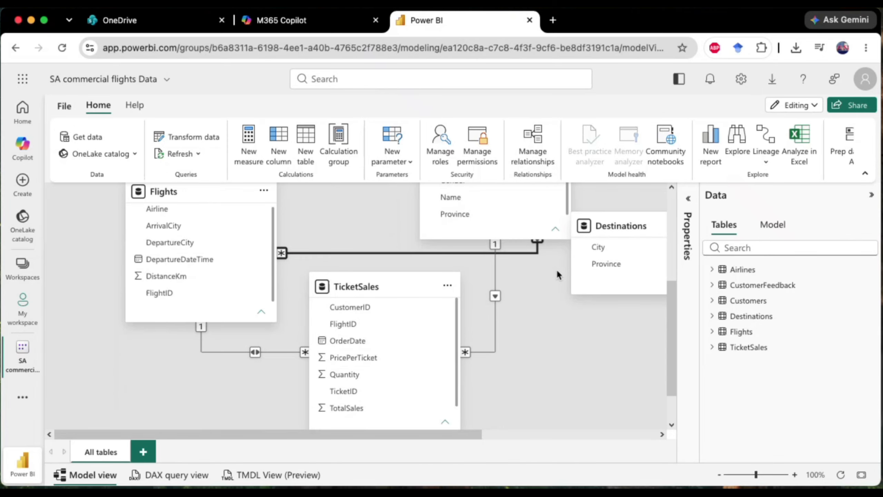
scroll(556, 268, up, 3)
Shorten the Customers card and move the Destinations card away to expose the relationship between Flights and Airlines
drag(570, 307, 569, 323)
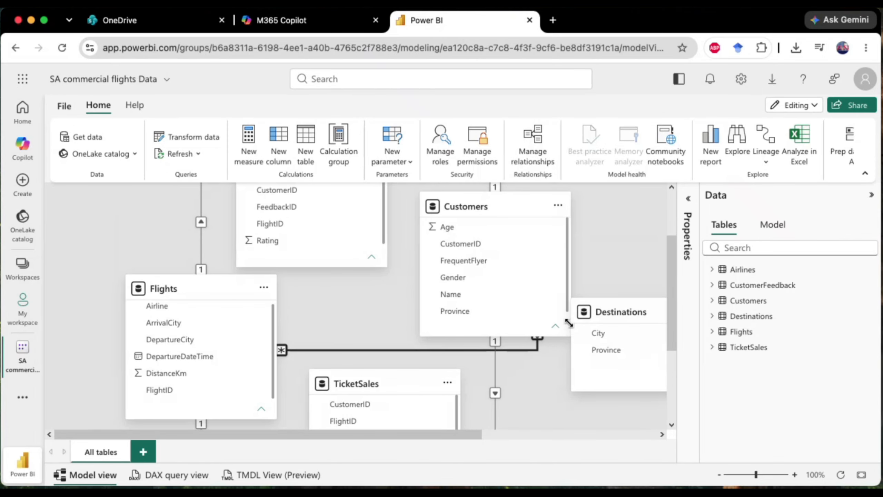
drag(517, 337, 509, 297)
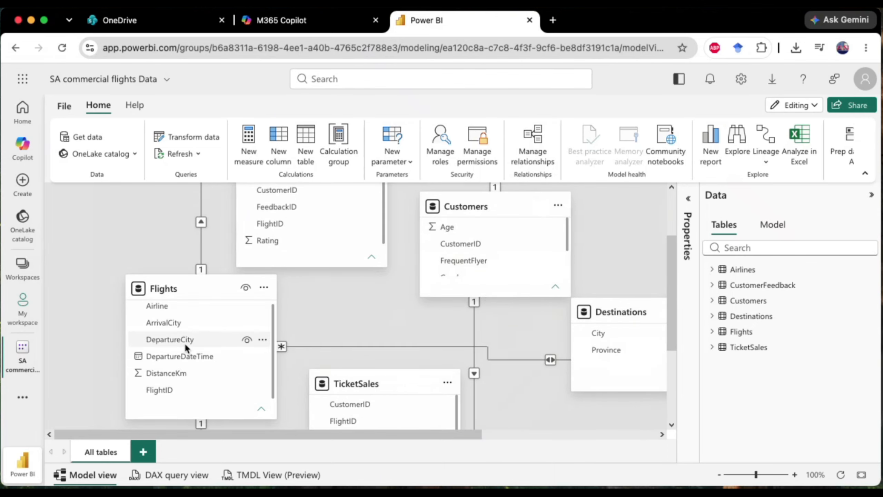
drag(244, 434, 360, 434)
drag(452, 312, 542, 211)
click(435, 376)
drag(359, 434, 198, 431)
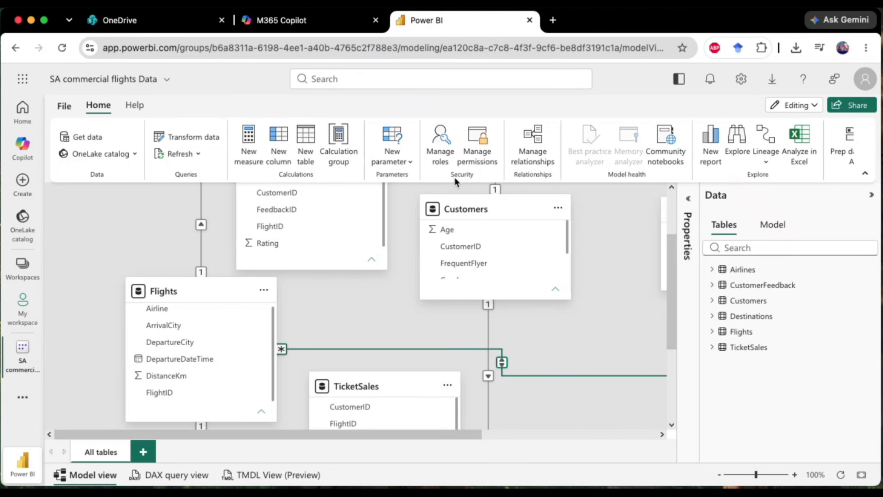
Collapse the ribbon and the Data pane to enlarge the model diagram area
click(865, 173)
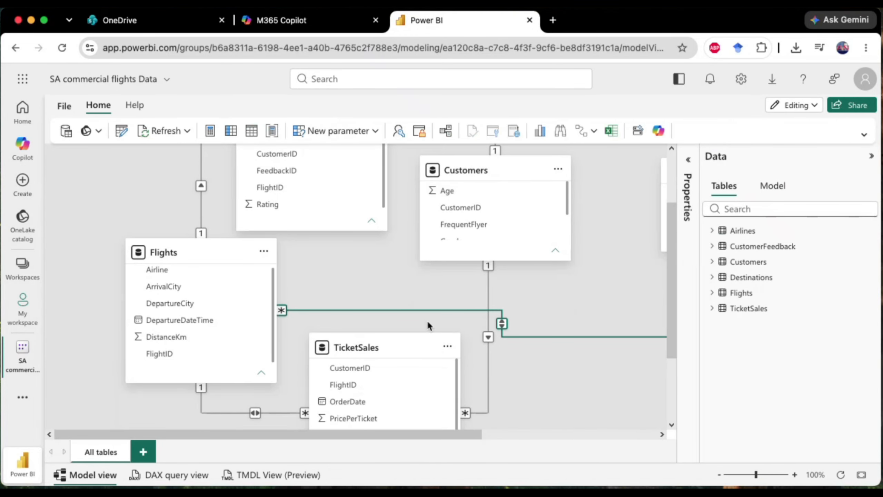
click(871, 156)
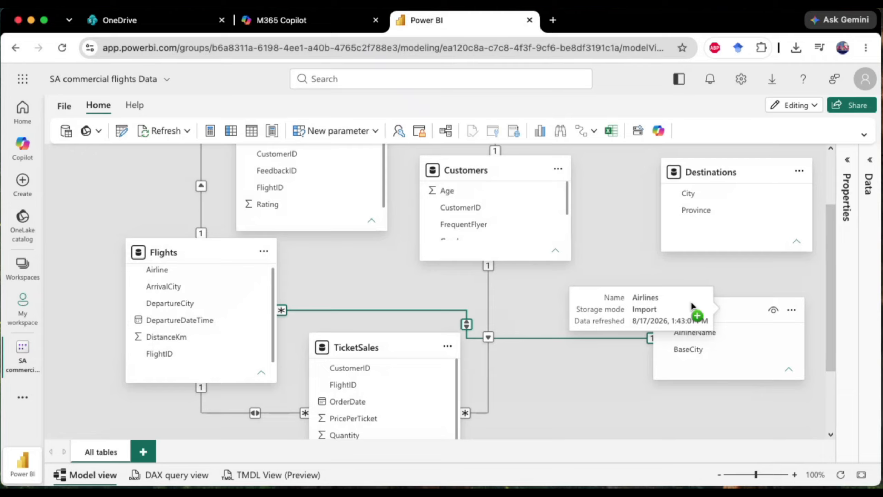
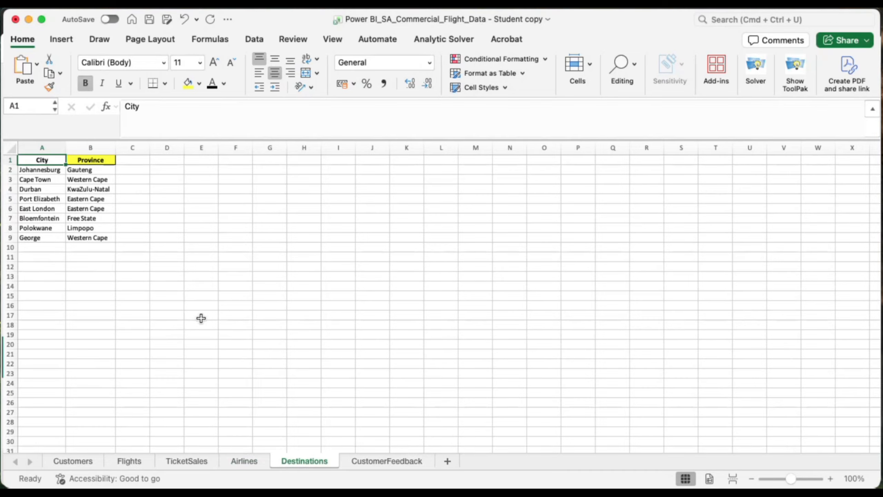
In the Excel source workbook, examine the columns of the Flights, Airlines and Customers sheets, and return to the Power BI model
click(133, 464)
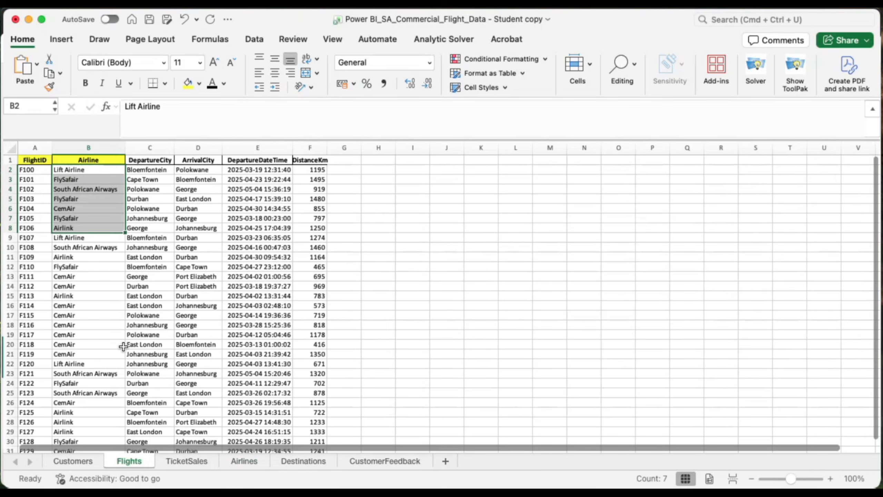
click(79, 462)
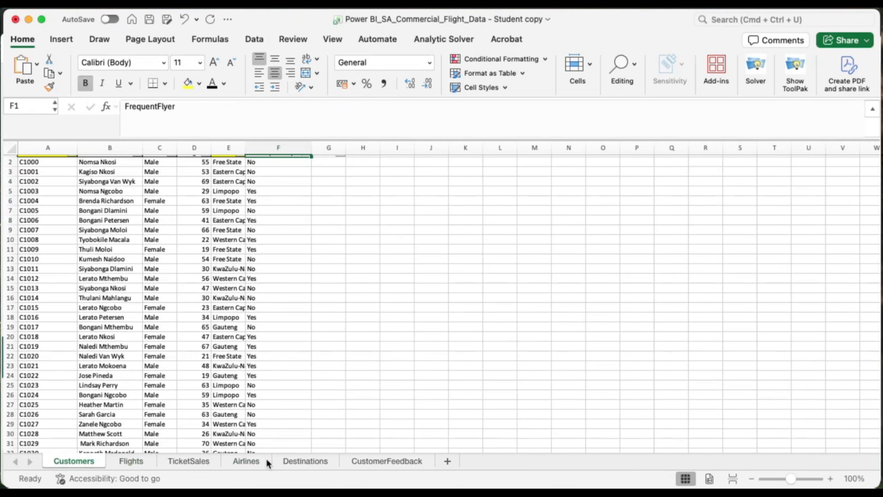
click(244, 461)
click(72, 461)
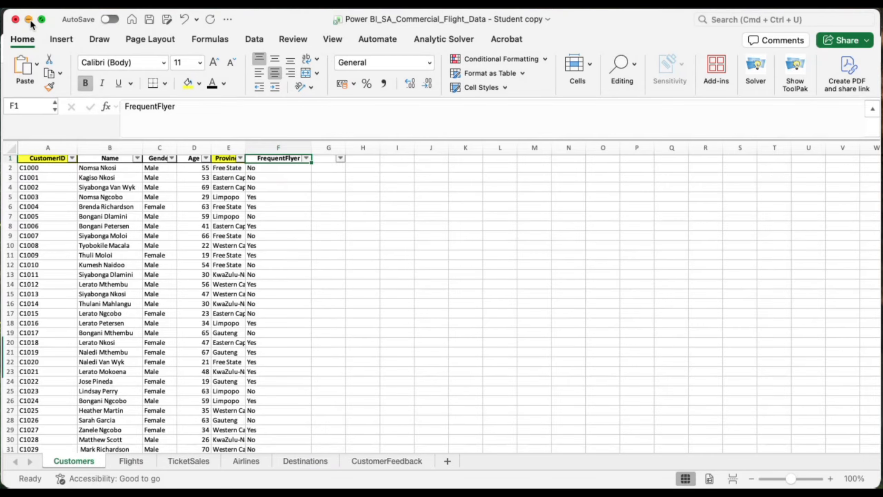
click(29, 19)
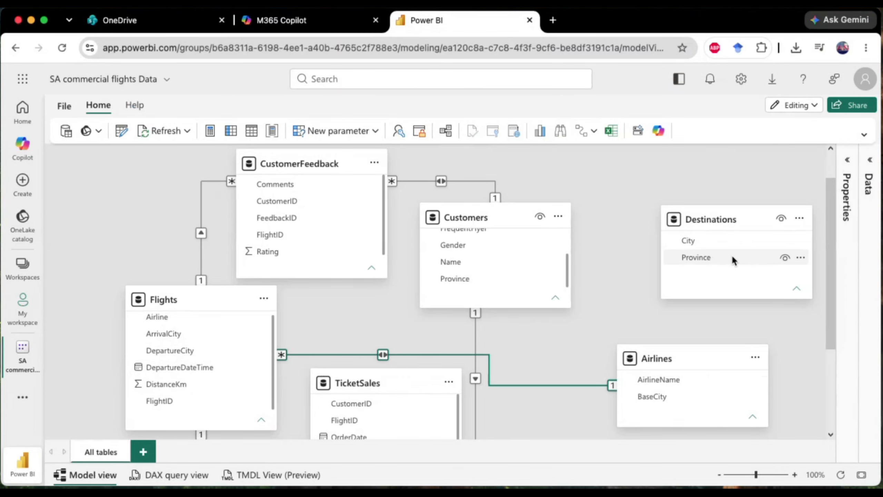
Start a new relationship from the Province column of Destinations to the Province column of Customers and review its settings
drag(695, 257, 452, 279)
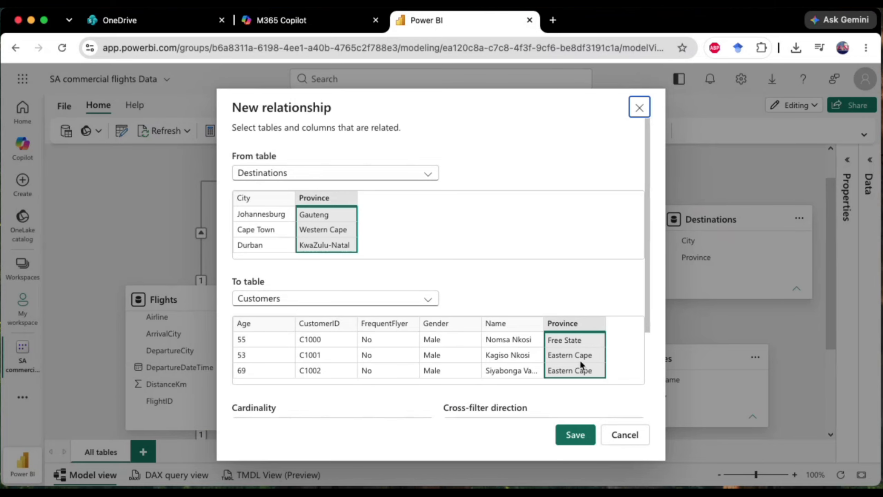
scroll(494, 405, down, 3)
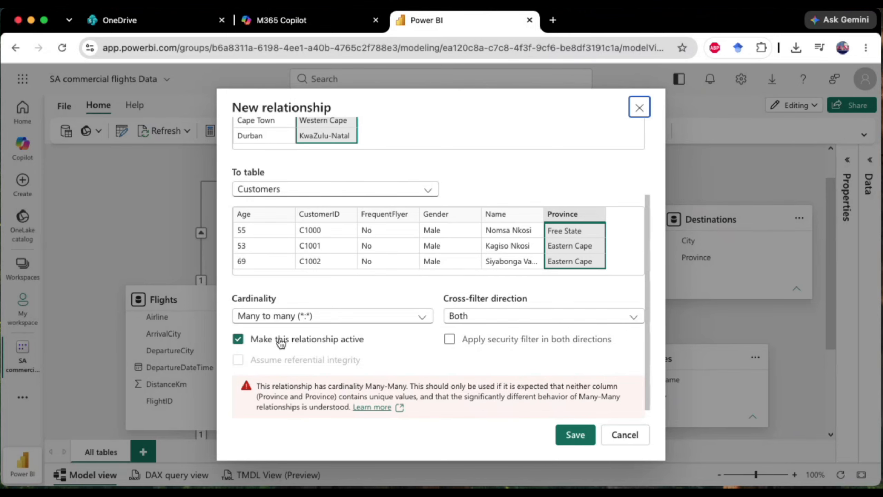
Try One to one (1:1) cardinality for the Province relationship and return it to Many to many (*:*)
click(423, 318)
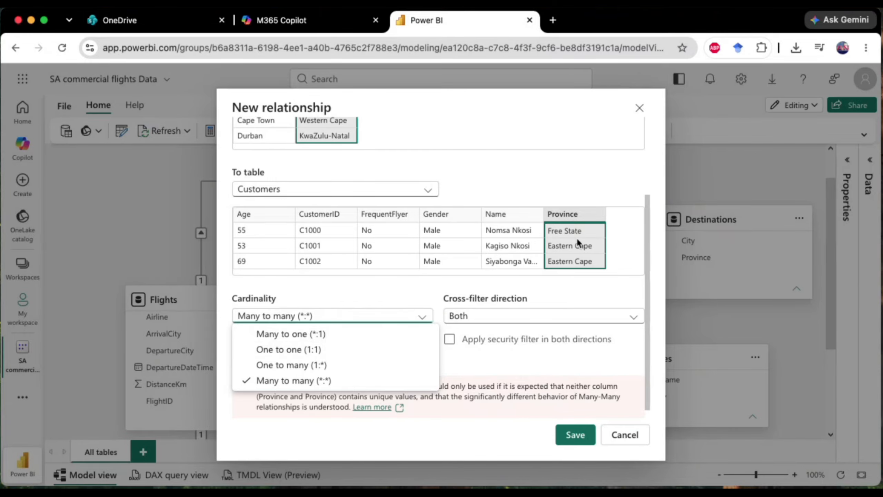
click(285, 350)
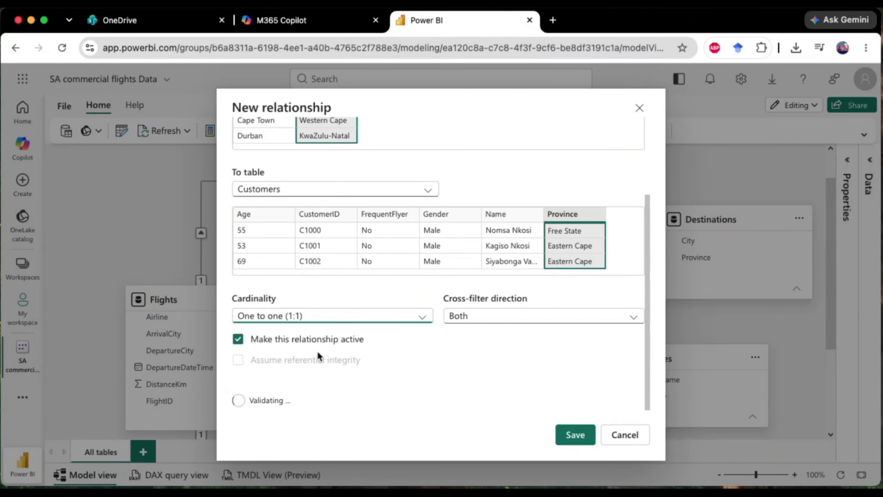
click(354, 317)
click(285, 379)
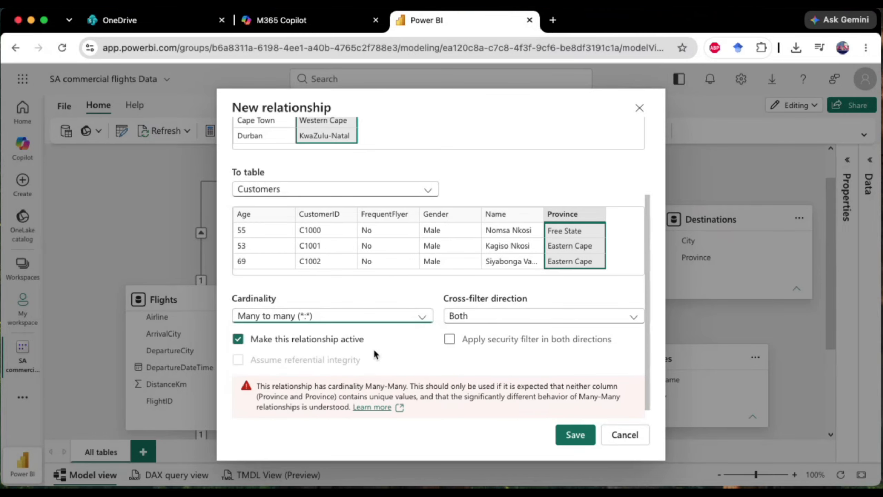
Save the many-to-many Province relationship between Destinations and Customers with cross-filtering in both directions
scroll(355, 347, up, 1)
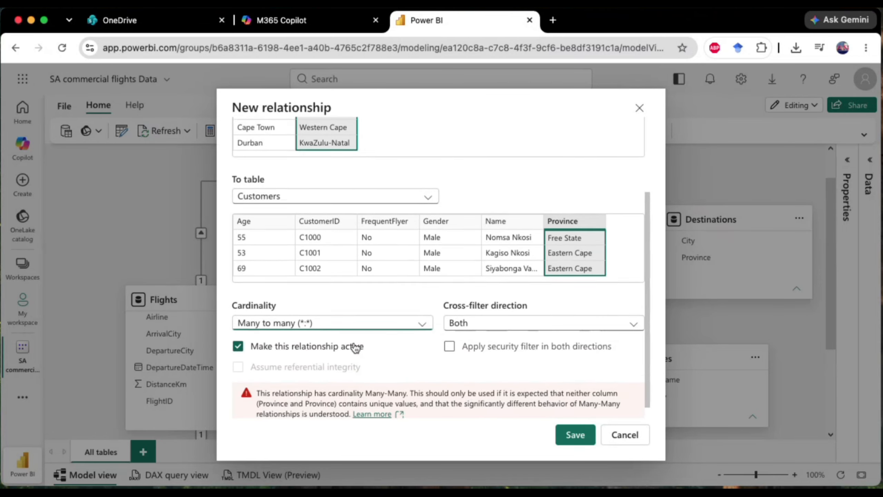
scroll(356, 348, up, 3)
scroll(420, 365, down, 4)
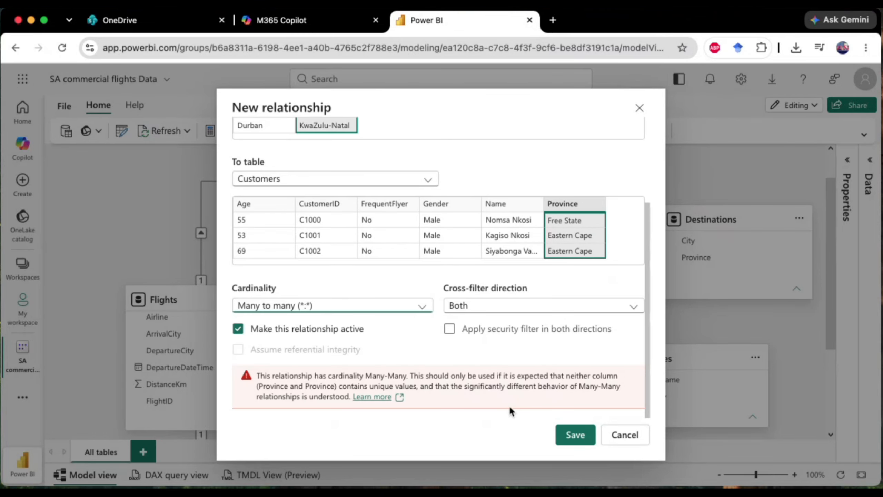
click(575, 434)
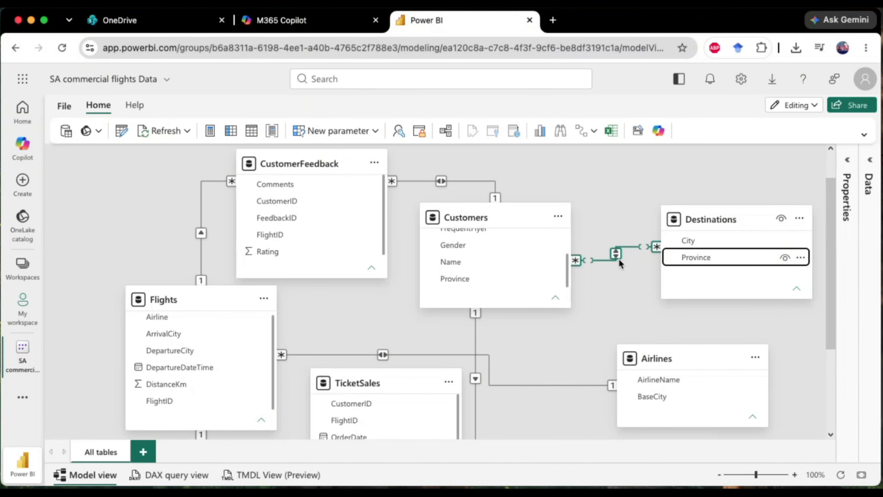
Examine the relationship lines in the model diagram, highlighting the links from TicketSales to Customers and to Flights
scroll(544, 392, down, 4)
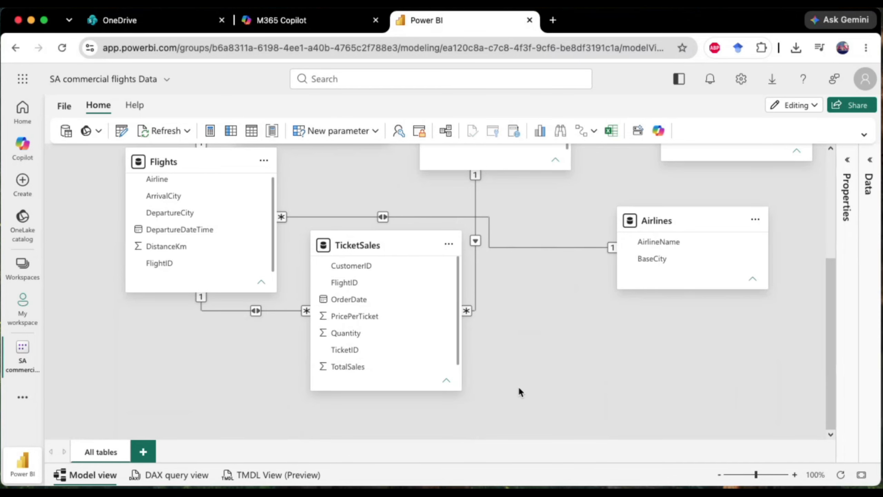
scroll(518, 386, up, 5)
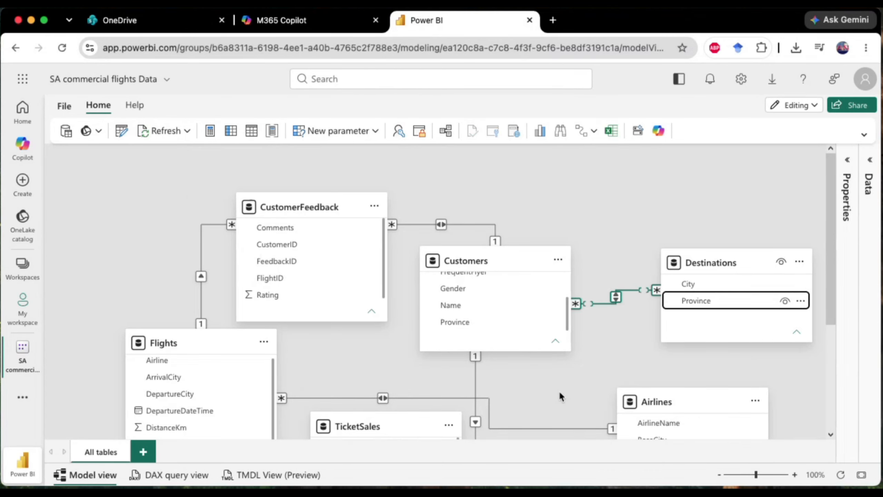
scroll(365, 371, down, 3)
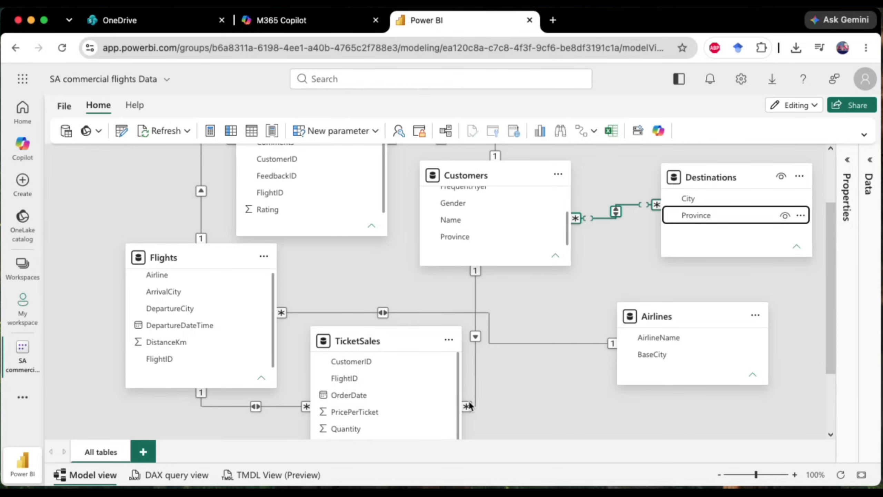
scroll(464, 402, down, 2)
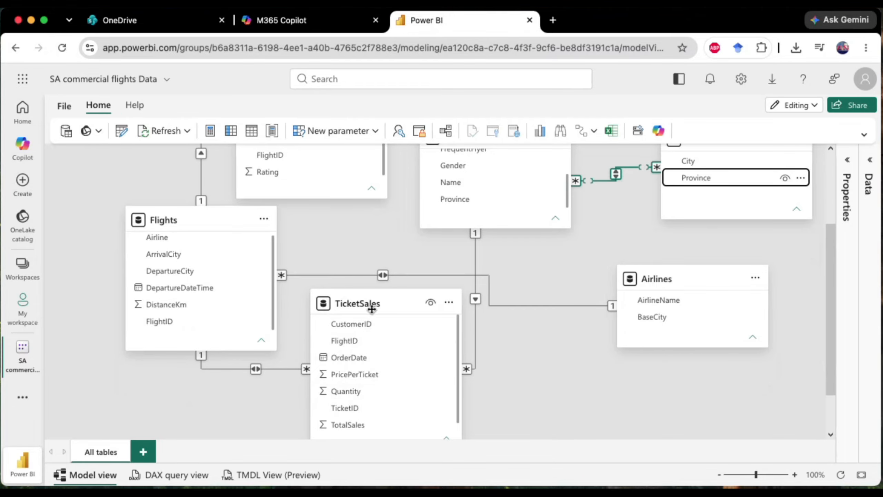
click(475, 243)
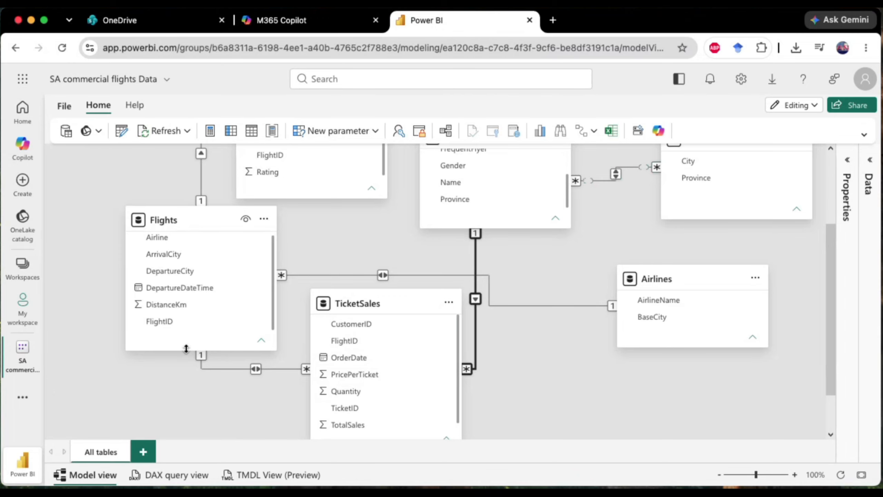
click(203, 361)
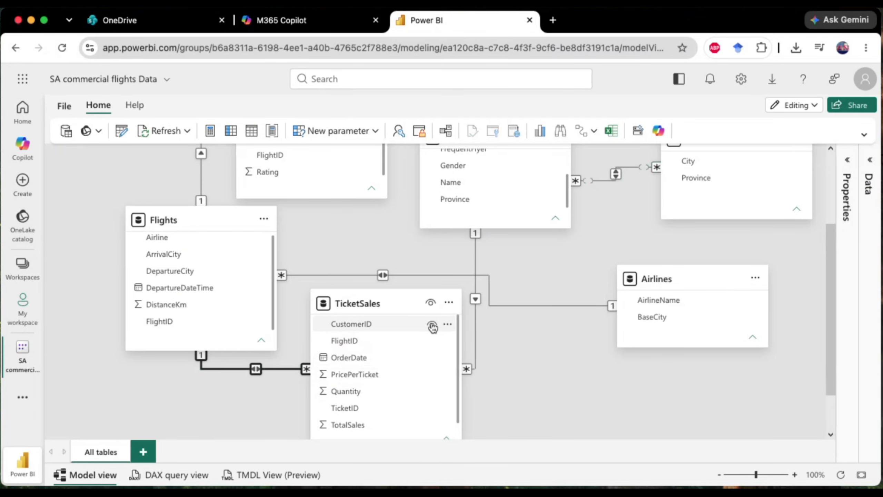
scroll(539, 390, down, 2)
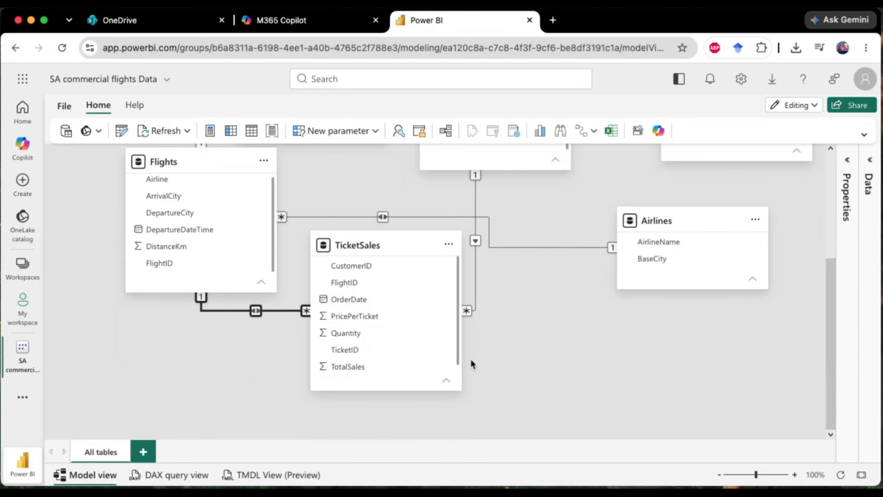
drag(458, 343, 458, 321)
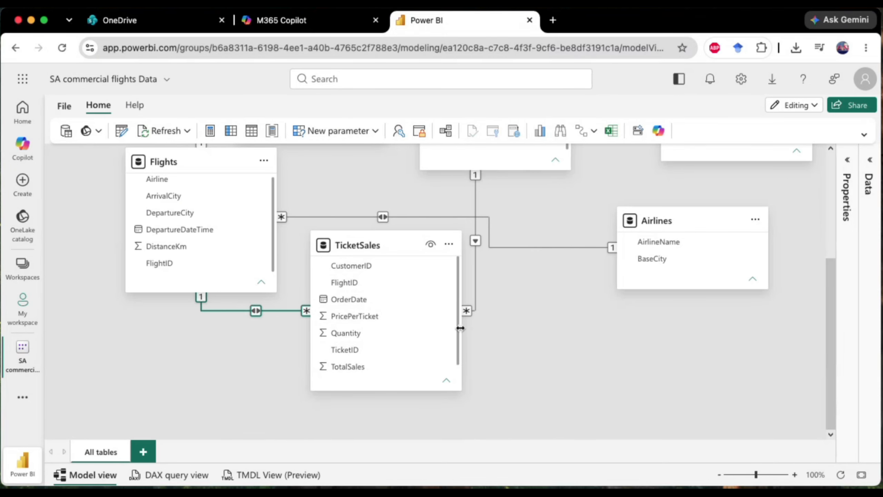
Examine the columns listed in the Flights, CustomerFeedback, Customers and TicketSales tables against the relationships that connect them
scroll(569, 366, up, 1)
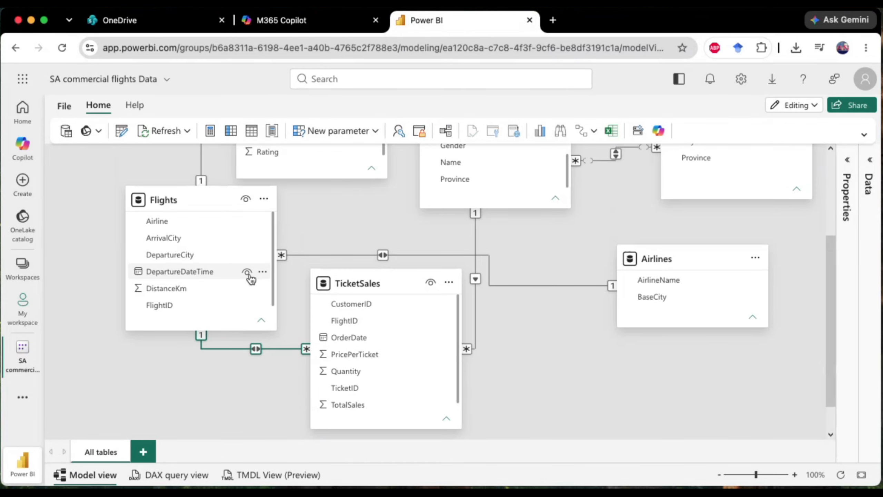
scroll(345, 239, up, 2)
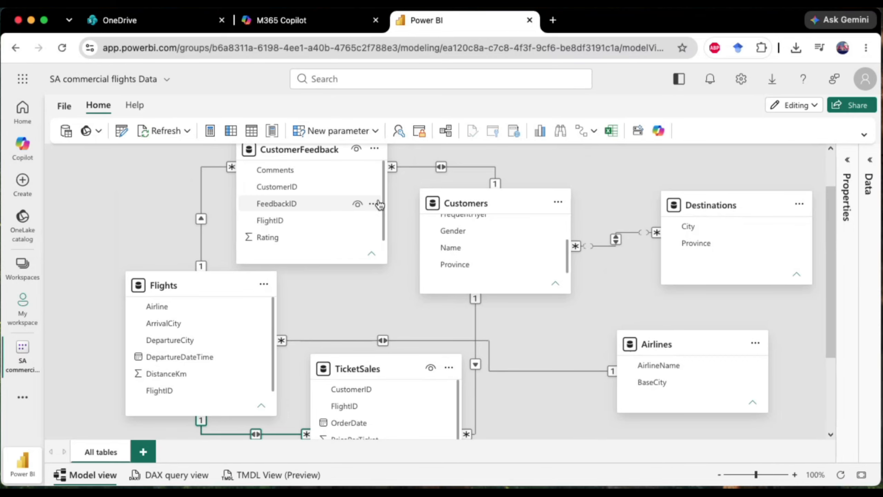
drag(383, 203, 384, 234)
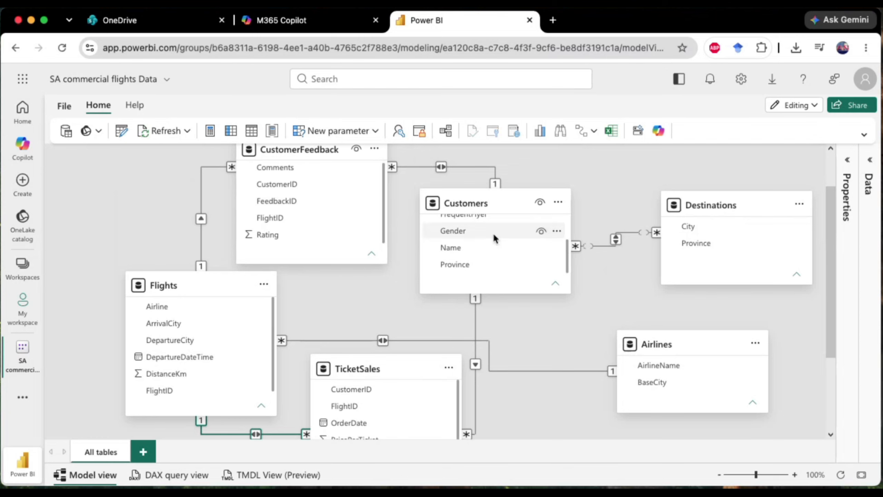
scroll(493, 232, down, 1)
scroll(506, 252, up, 3)
scroll(506, 286, up, 1)
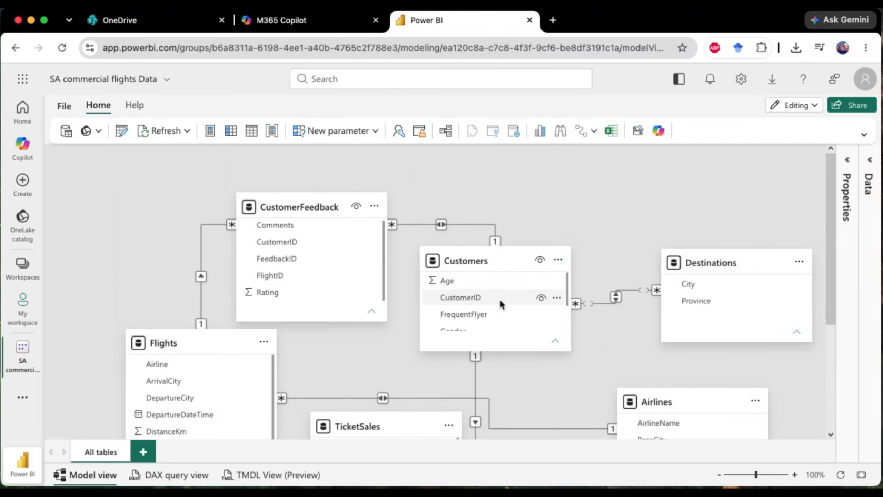
scroll(573, 341, down, 2)
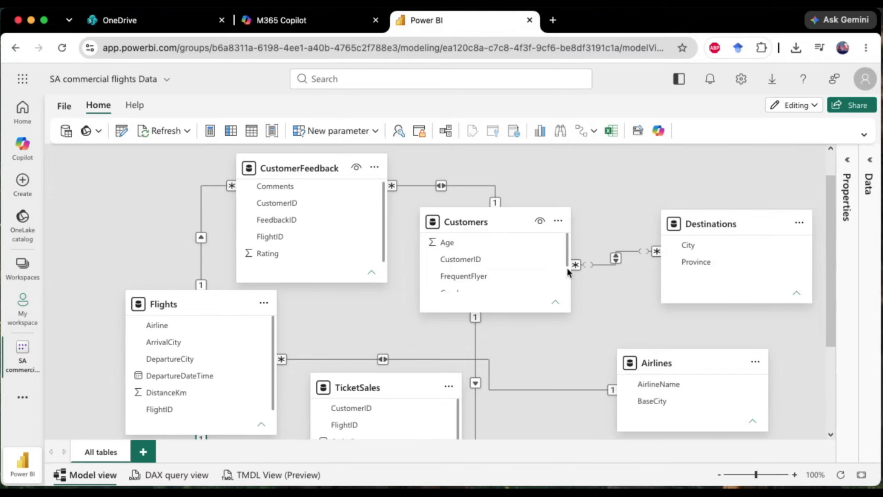
drag(566, 260, 569, 294)
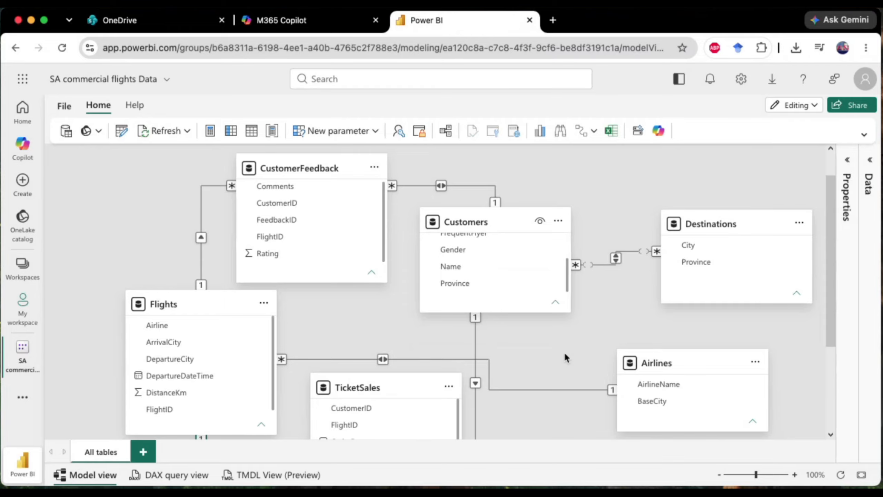
scroll(564, 351, down, 5)
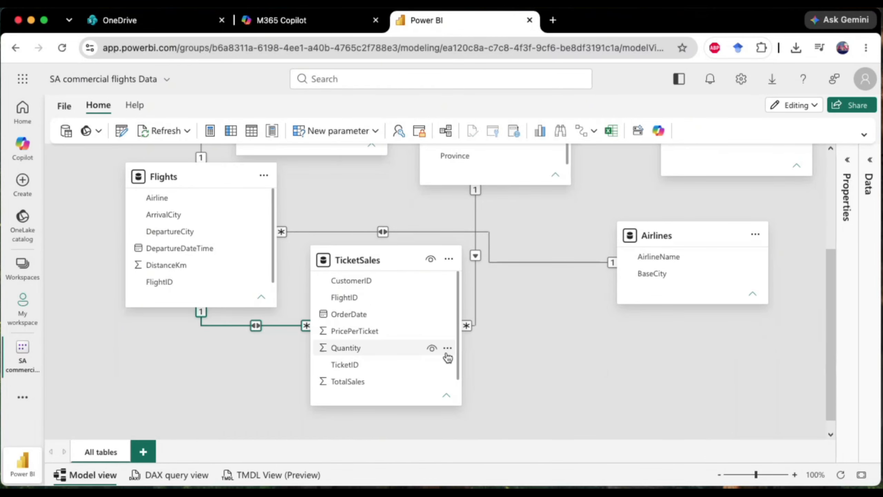
scroll(221, 357, up, 4)
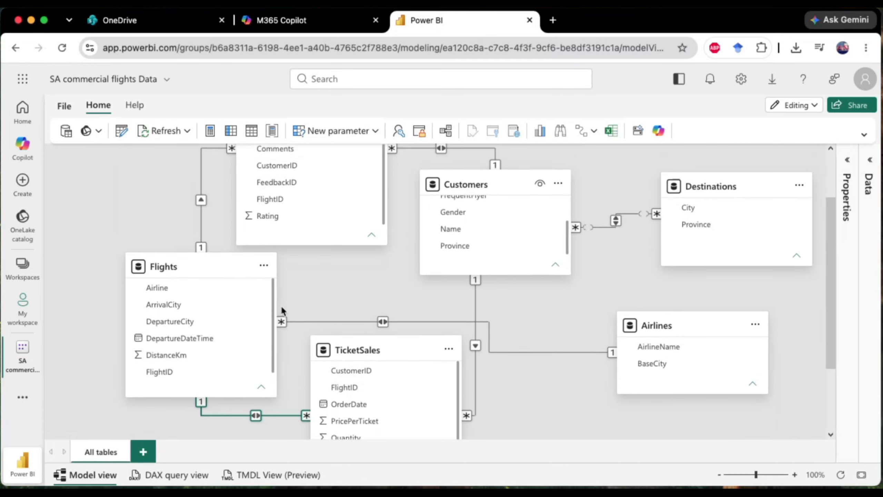
scroll(302, 280, up, 1)
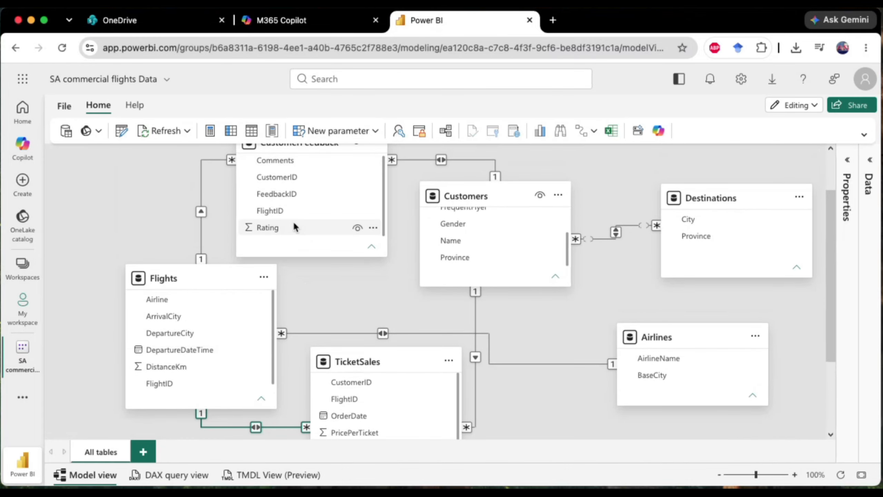
scroll(302, 228, up, 1)
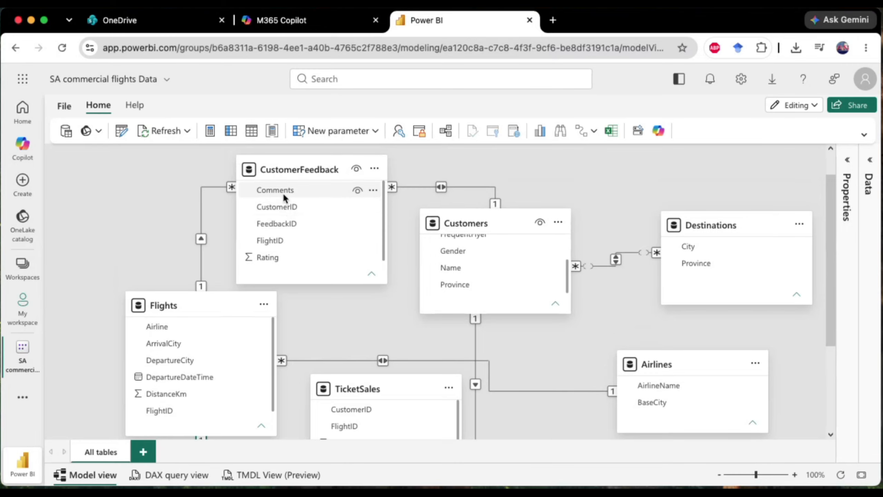
scroll(284, 220, down, 1)
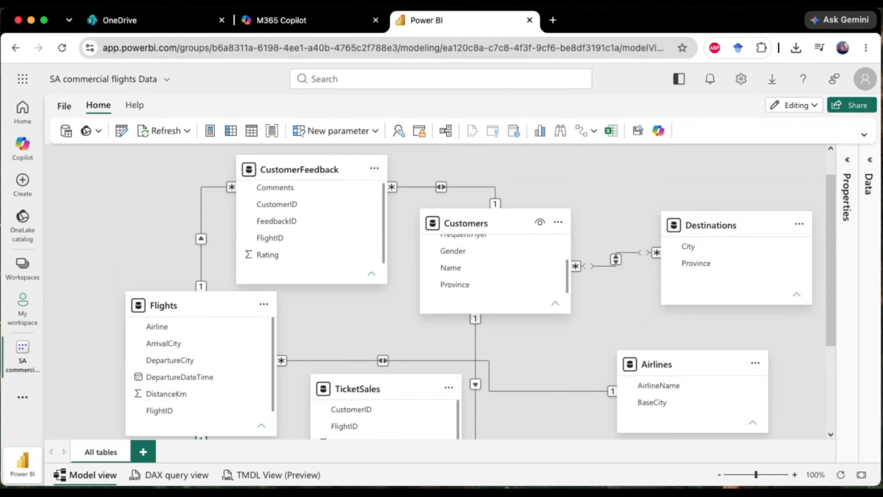
Switch to the Excel source workbook, look through its sheets from Customers to CustomerFeedback, and return to the Power BI model
click(70, 494)
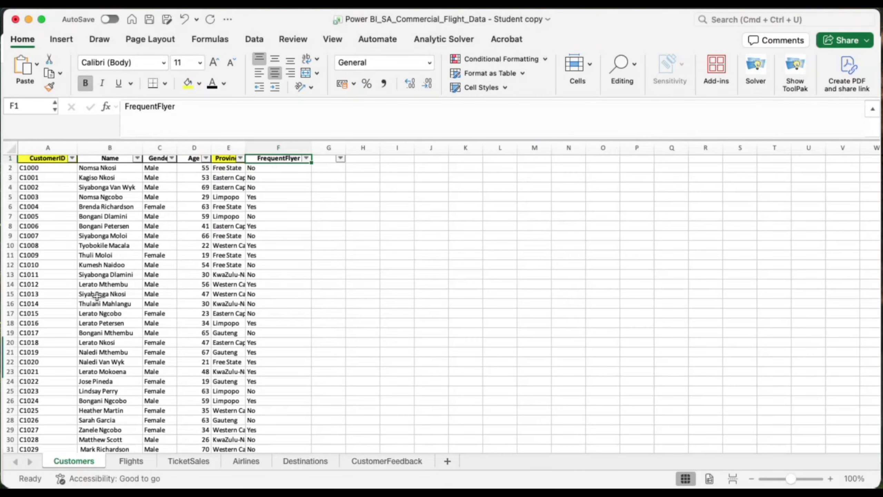
click(131, 460)
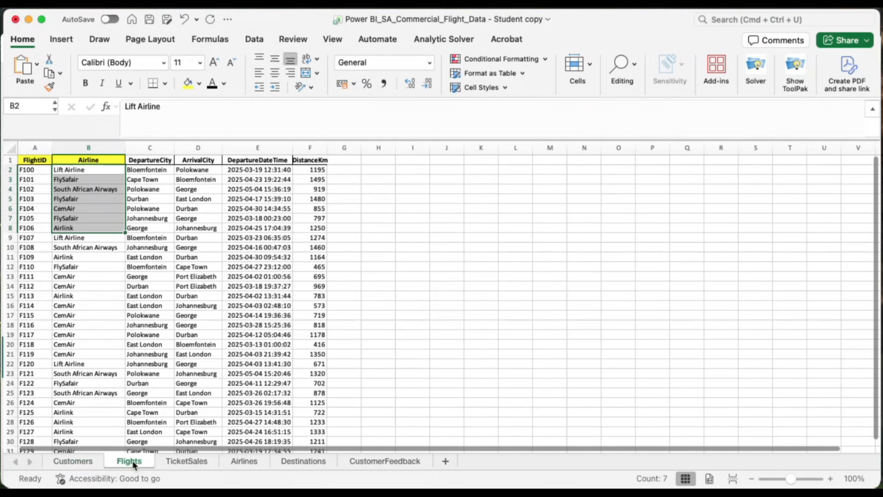
click(190, 460)
key(ctrl+Home)
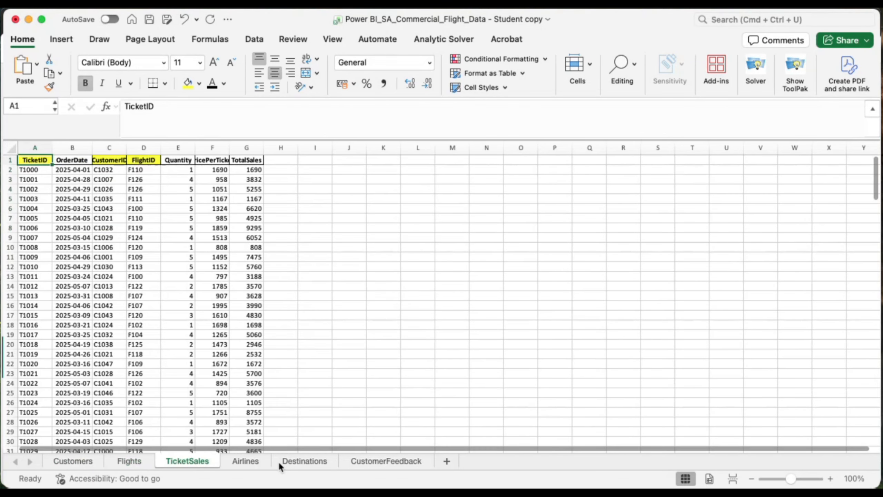
click(255, 459)
click(299, 462)
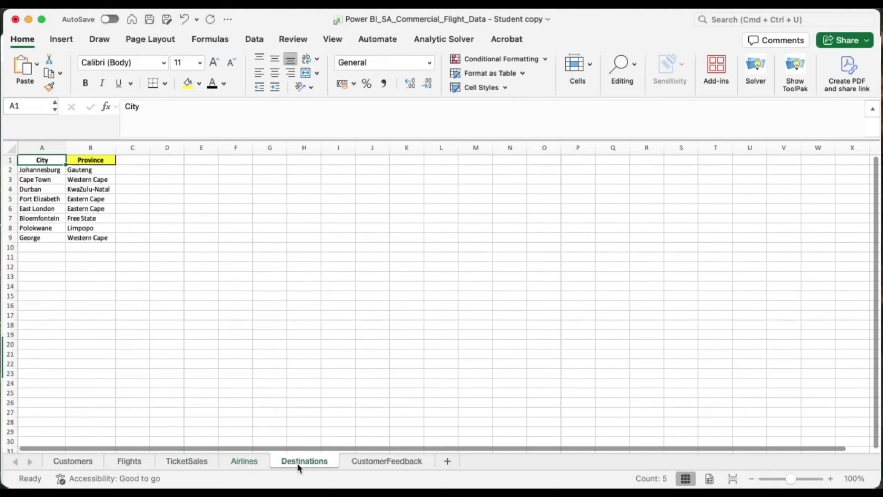
click(370, 459)
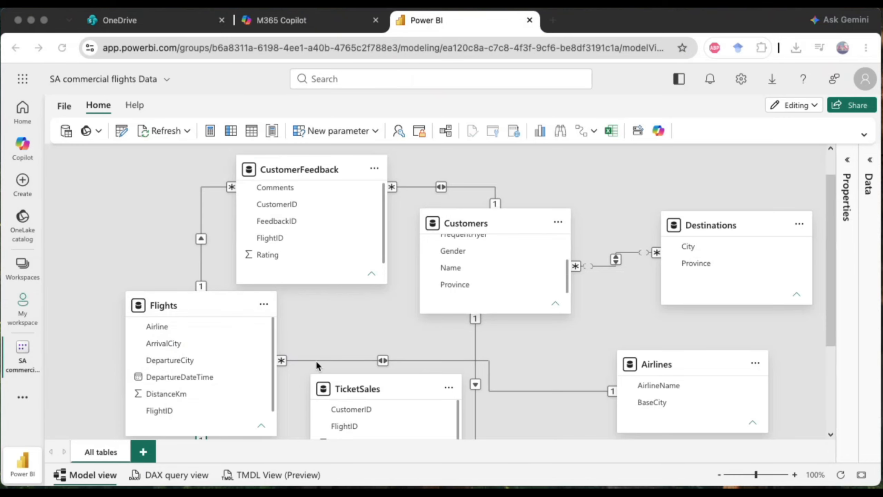
Review the whole relationship diagram once more, highlighting the link between Customers and TicketSales
scroll(483, 410, down, 3)
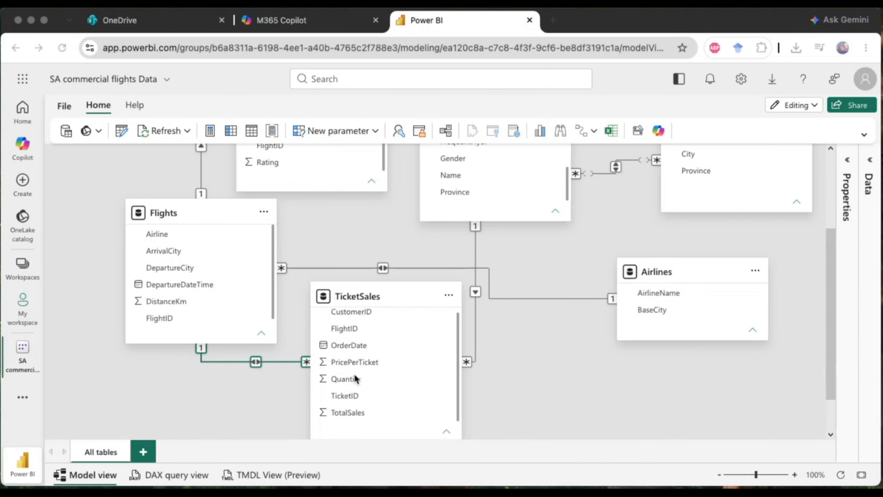
scroll(206, 322, up, 2)
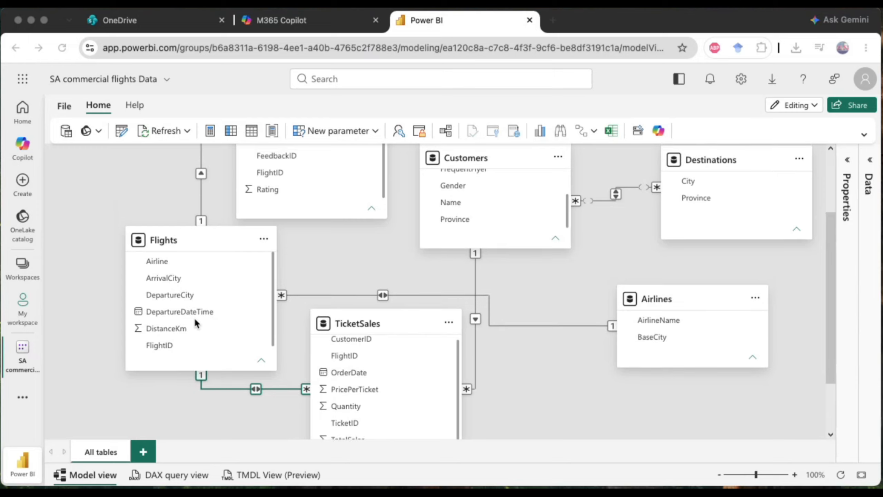
click(474, 256)
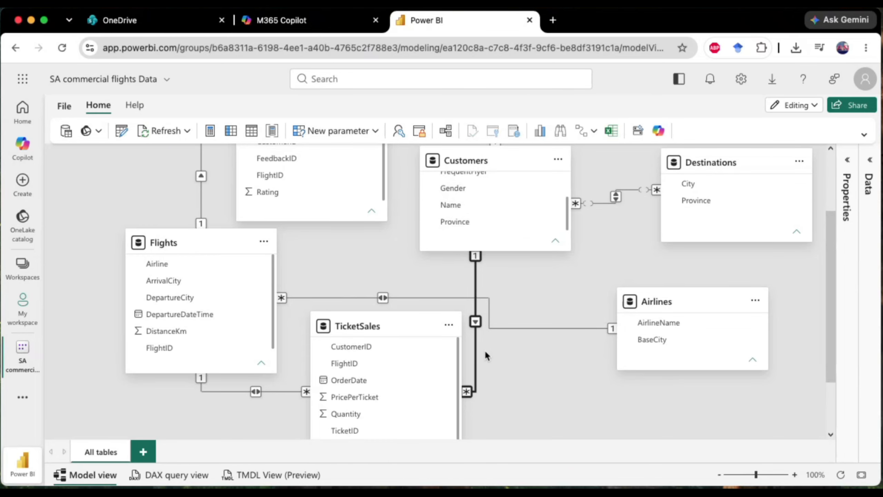
scroll(307, 402, up, 1)
scroll(308, 402, up, 5)
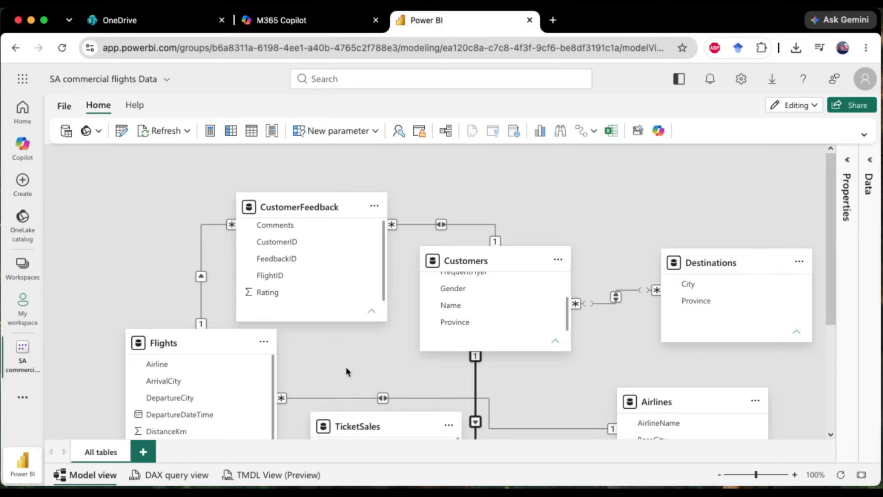
scroll(345, 366, down, 5)
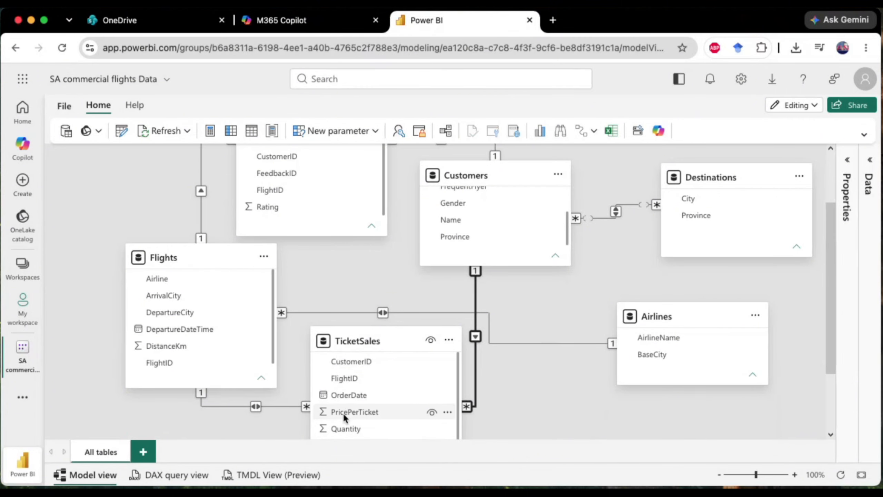
scroll(292, 315, up, 1)
scroll(294, 322, up, 1)
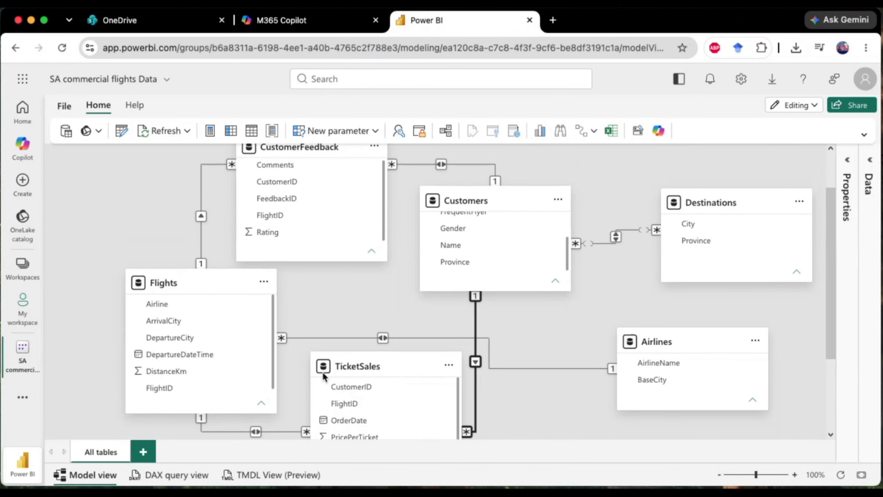
scroll(353, 404, up, 1)
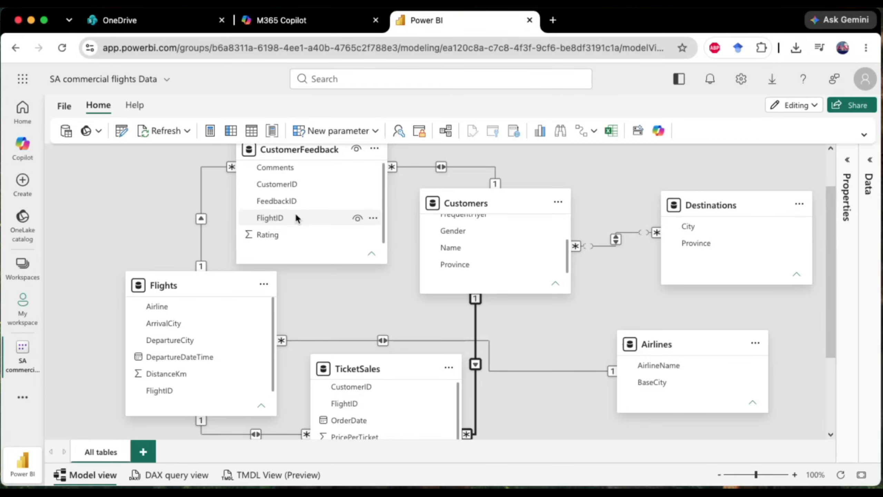
scroll(507, 337, down, 5)
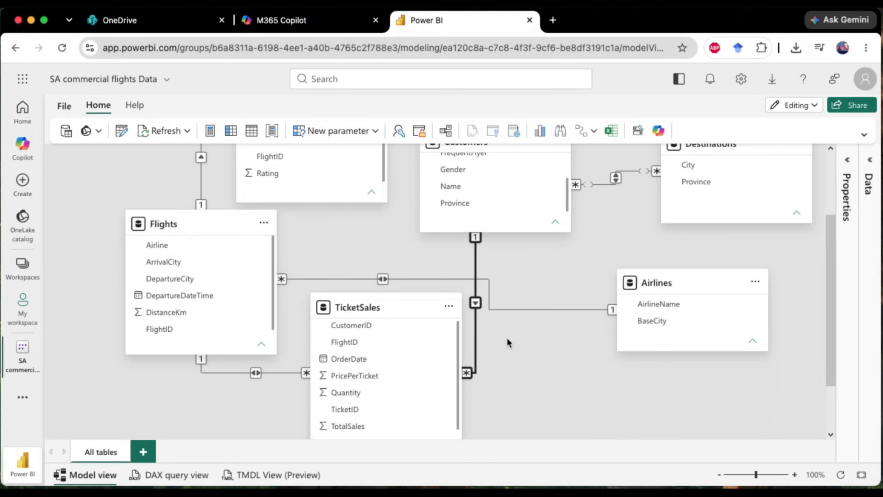
Switch the SA commercial flights Data semantic model from Editing to Viewing mode
scroll(570, 317, up, 3)
scroll(553, 316, up, 4)
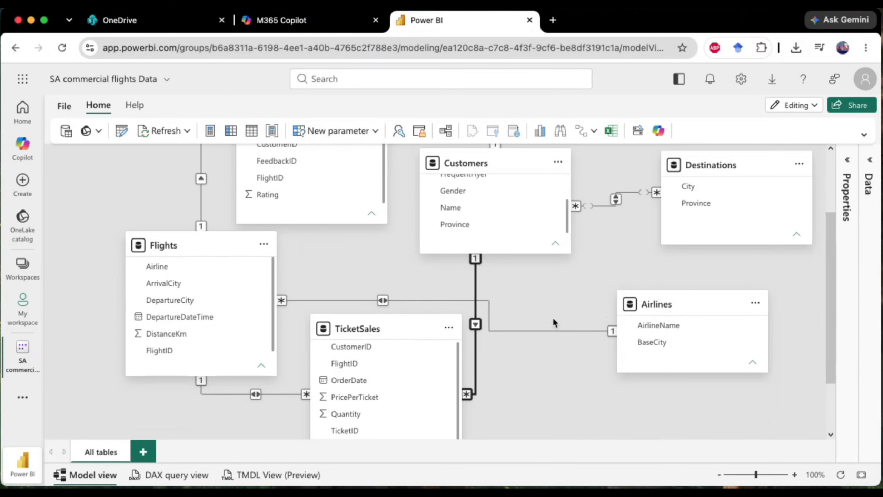
click(814, 111)
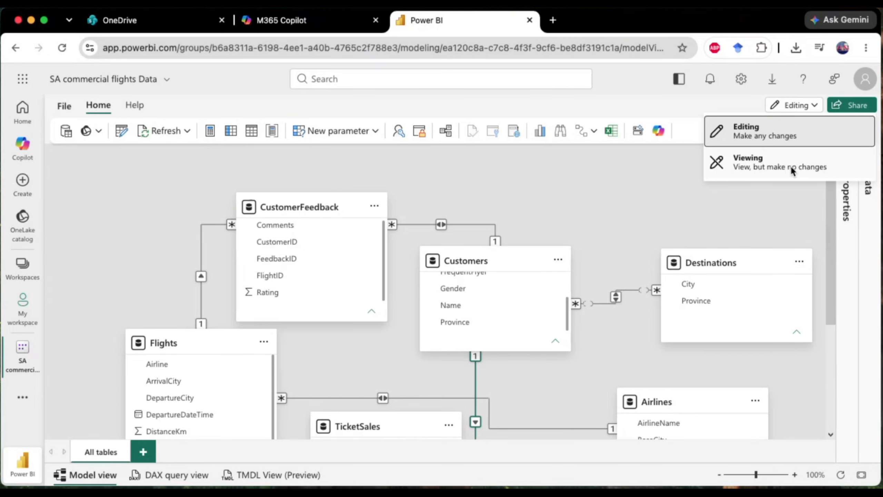
click(753, 164)
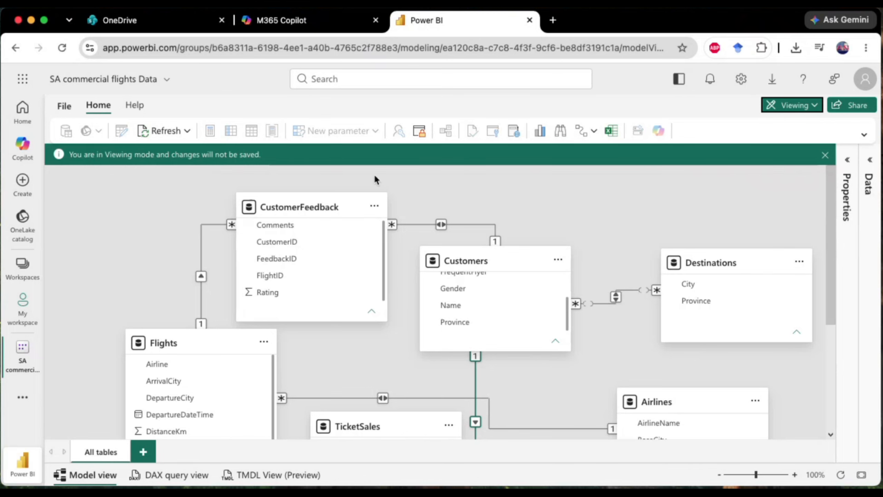
Download the SA commercial flights Data semantic model as a file
scroll(536, 188, down, 2)
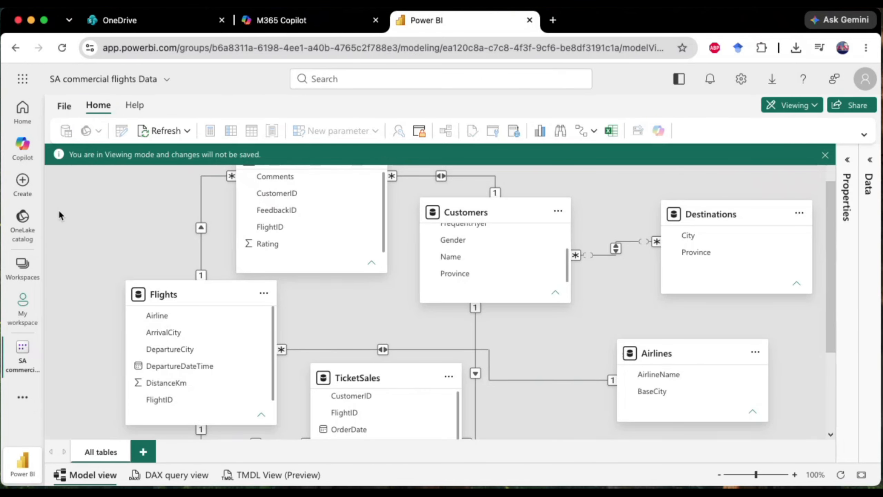
click(64, 106)
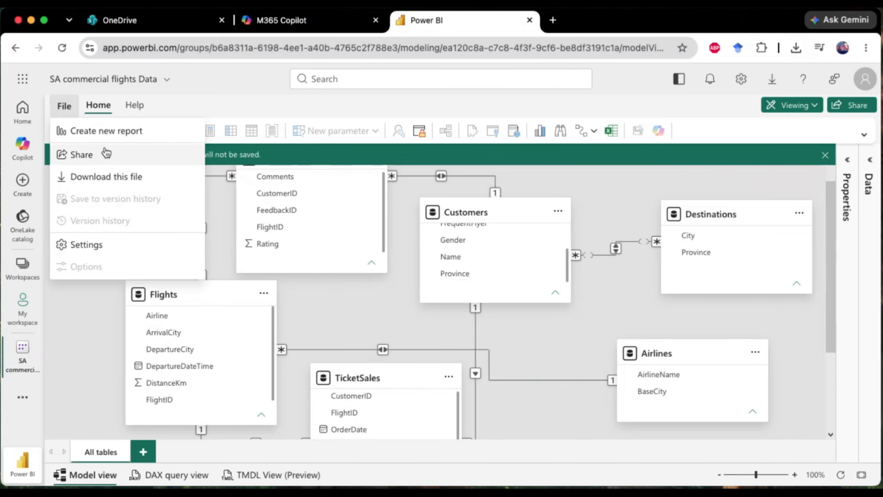
click(85, 180)
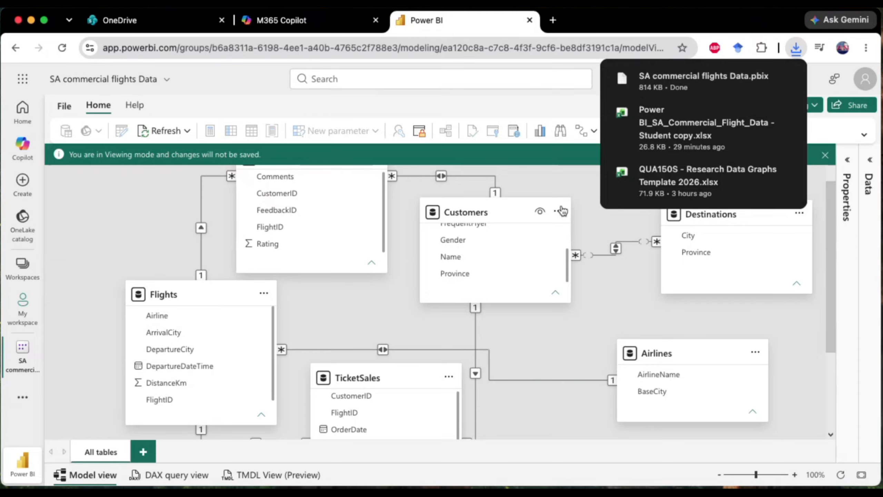
Switch to OneDrive and upload the downloaded SA commercial flights Data.pbix file into the Power BI Data folder
mouse_move(680, 81)
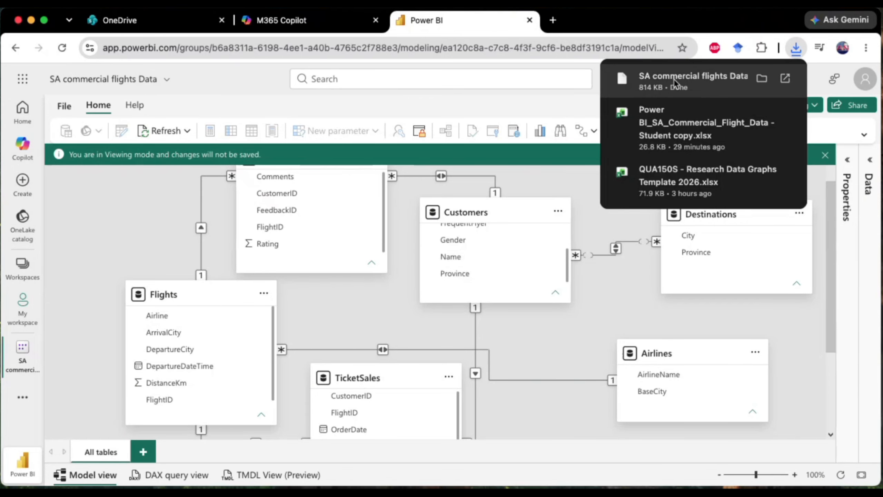
click(124, 23)
click(796, 47)
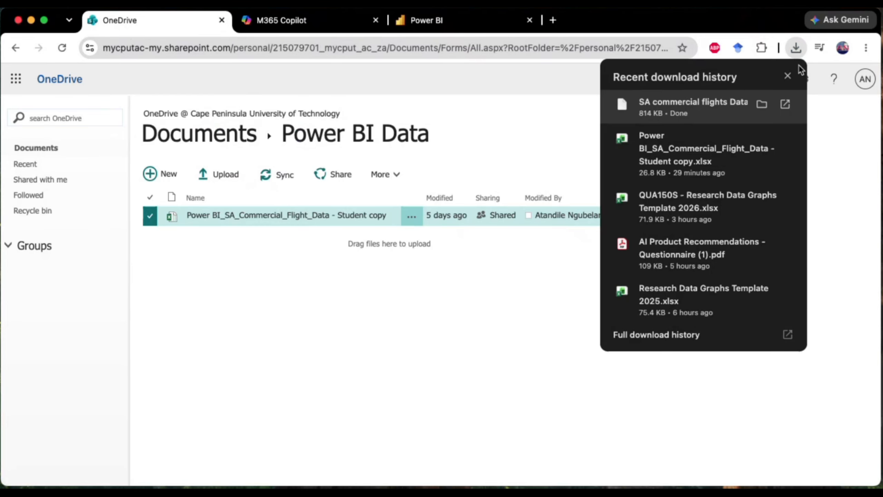
drag(688, 101, 482, 229)
drag(415, 244, 416, 244)
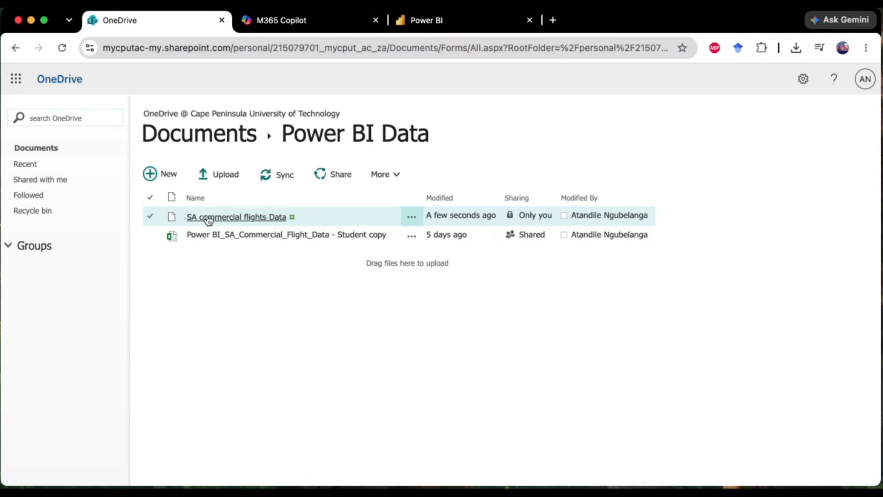
Try to open SA commercial flights Data from the OneDrive folder and check the opening options for the downloaded copy
click(238, 218)
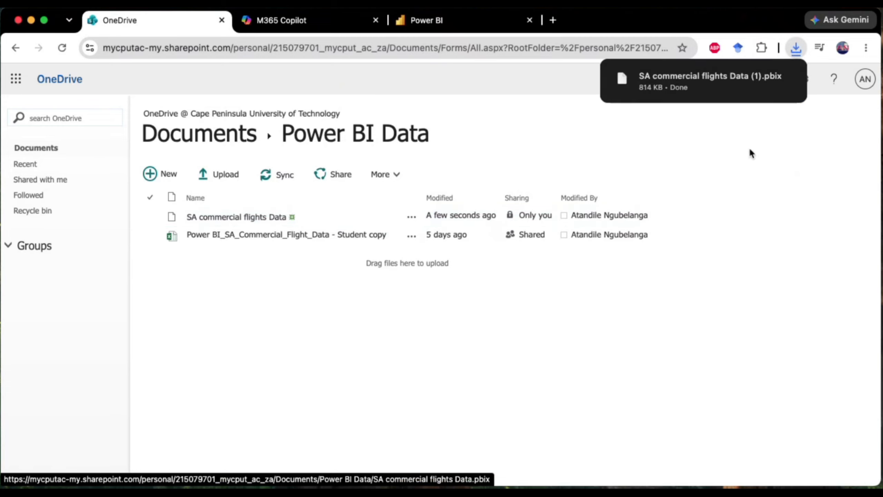
right_click(739, 86)
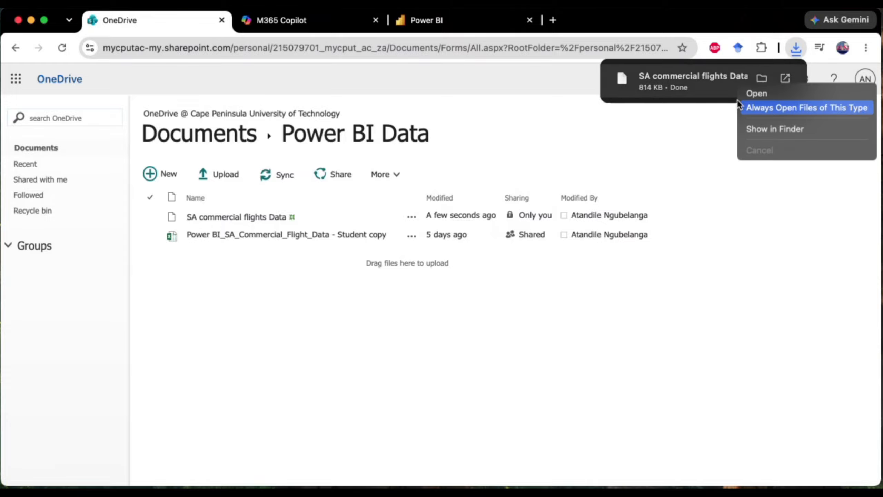
click(740, 191)
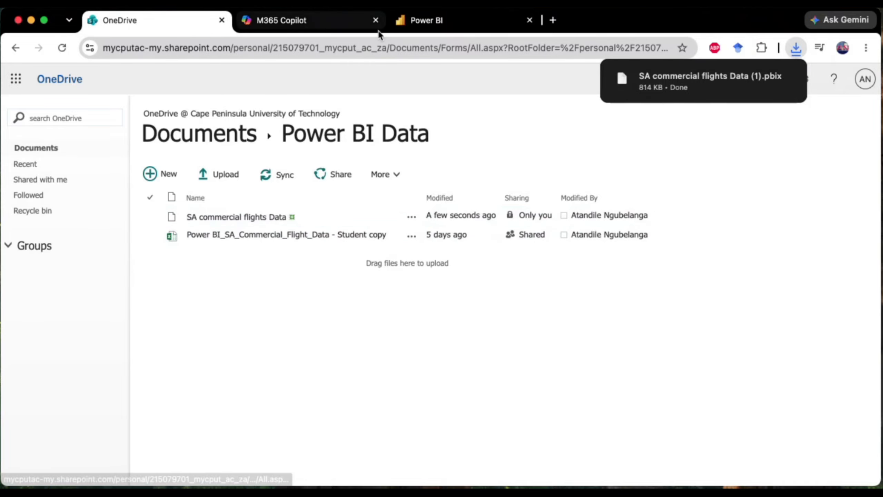
Return to Power BI, close the open SA commercial flights Data model and go to My workspace
click(431, 20)
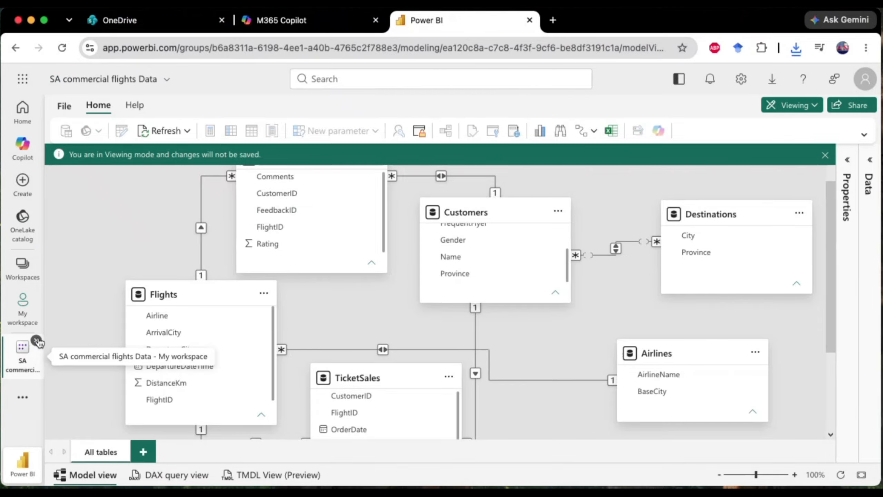
click(38, 342)
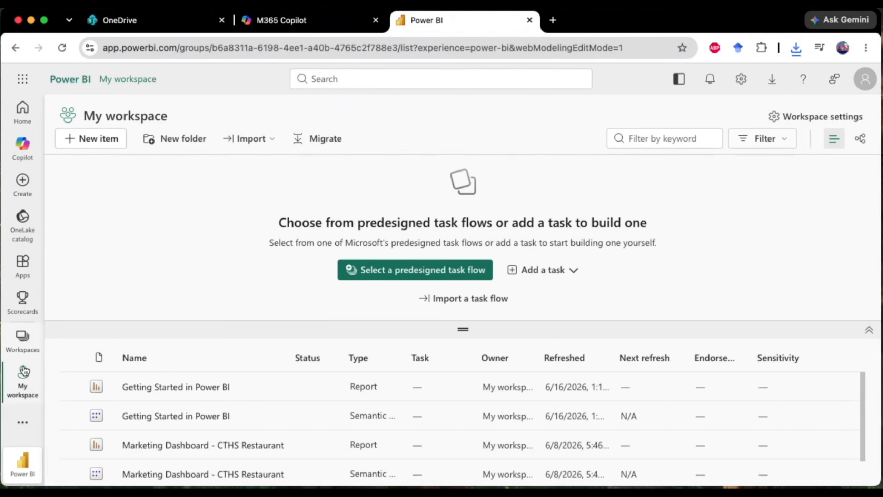
click(22, 339)
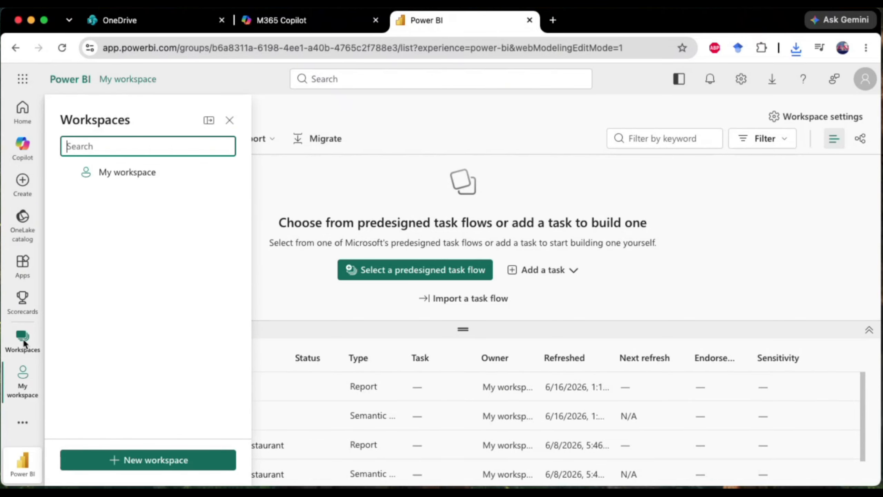
click(127, 172)
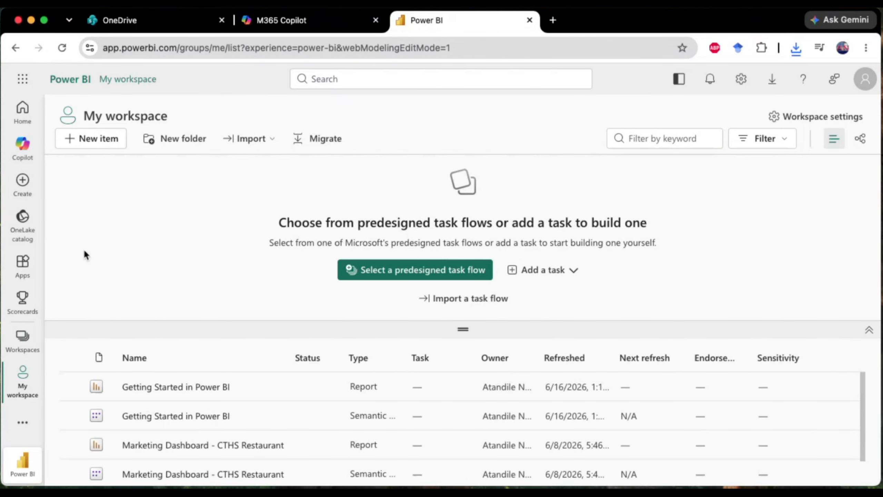
Reopen the SA commercial flights Data semantic model from the workspace list and look over its relationship diagram
scroll(196, 470, down, 1)
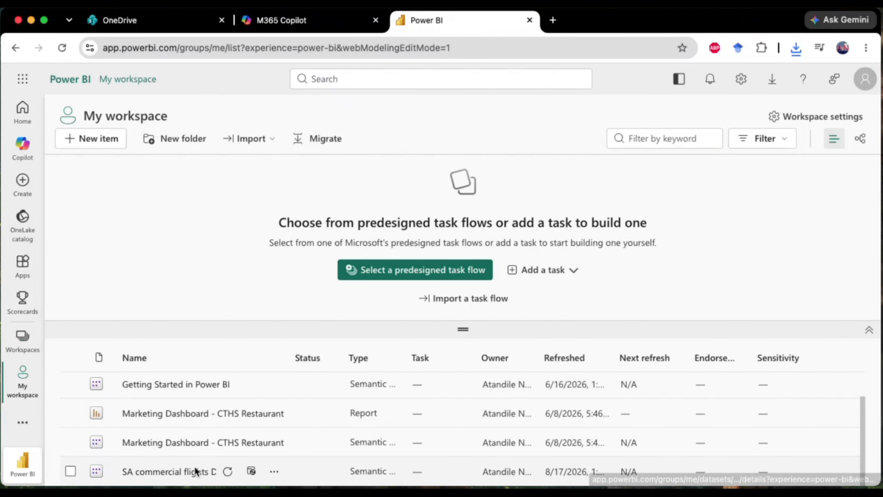
click(168, 472)
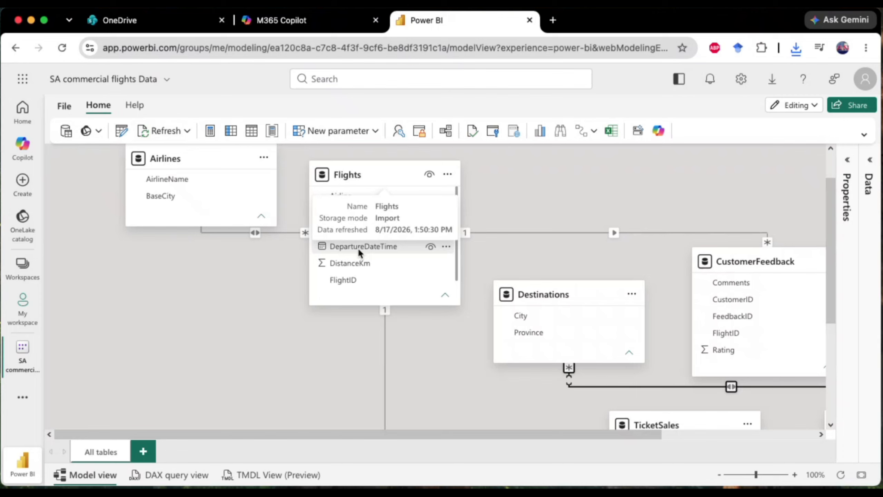
scroll(351, 419, down, 5)
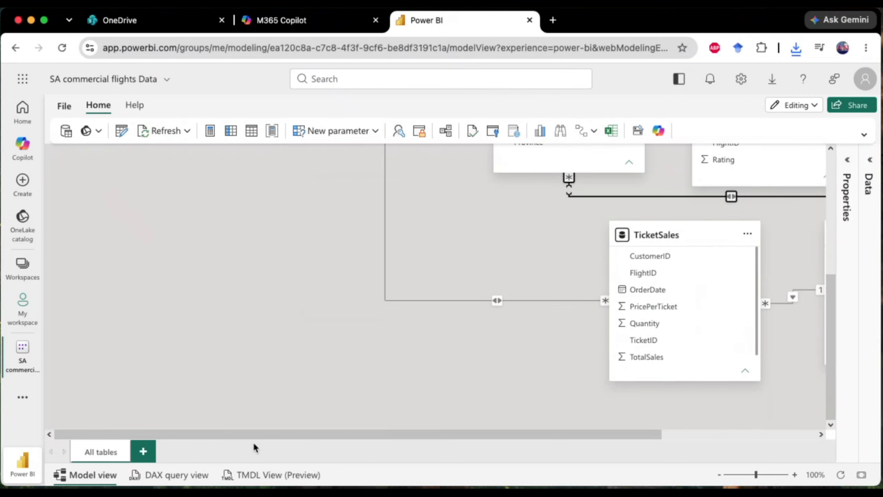
scroll(240, 342, up, 6)
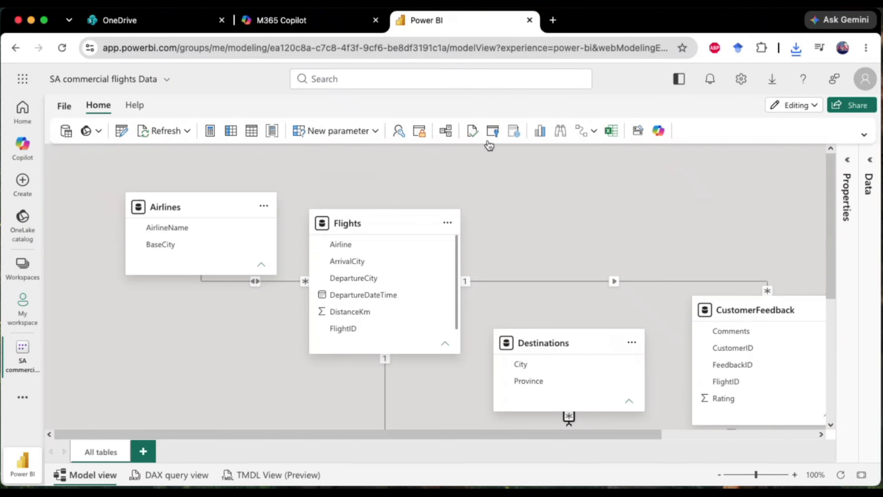